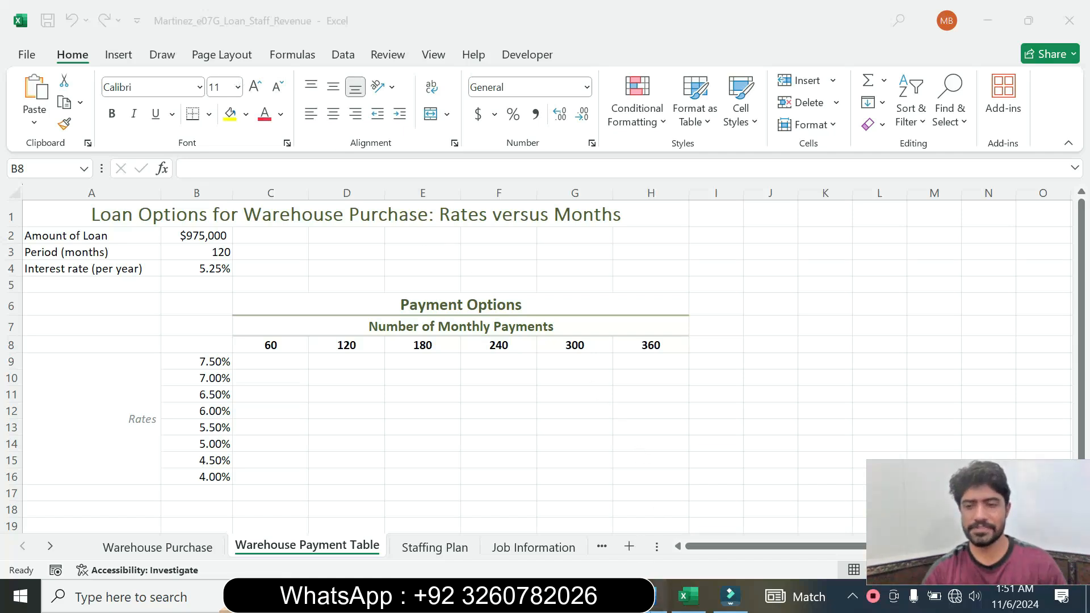
Switch to the Word instructions document and examine the project description and the steps to perform
{"action": "left_click", "coordinate": [658, 596]}
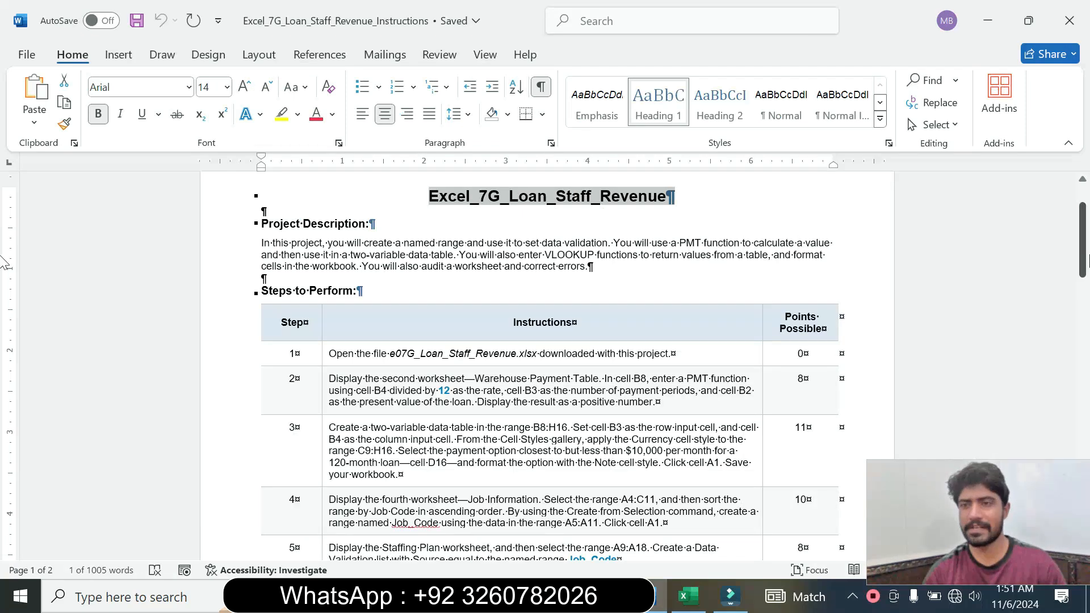
{"action": "scroll", "coordinate": [548, 369], "scroll_direction": "up", "scroll_amount": 2}
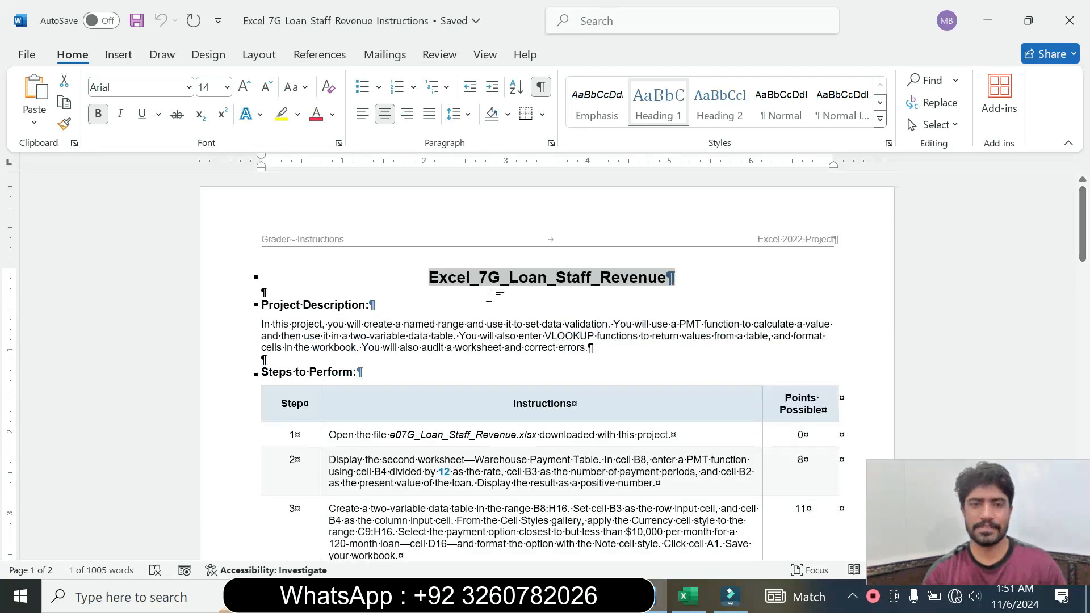
{"action": "left_click", "coordinate": [709, 301]}
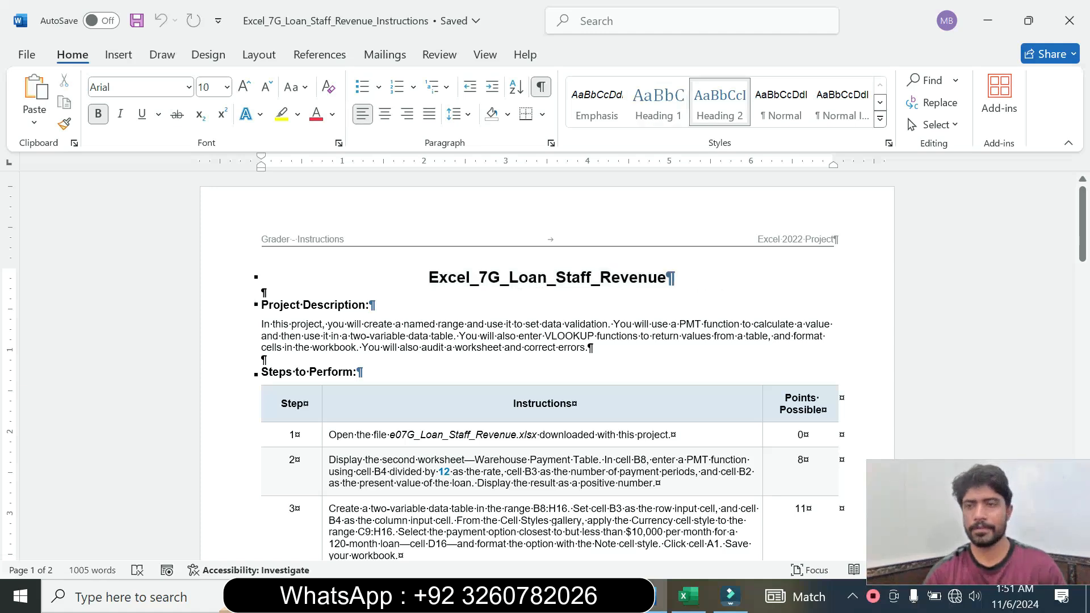
{"action": "left_click_drag", "start_coordinate": [1081, 241], "coordinate": [1081, 260]}
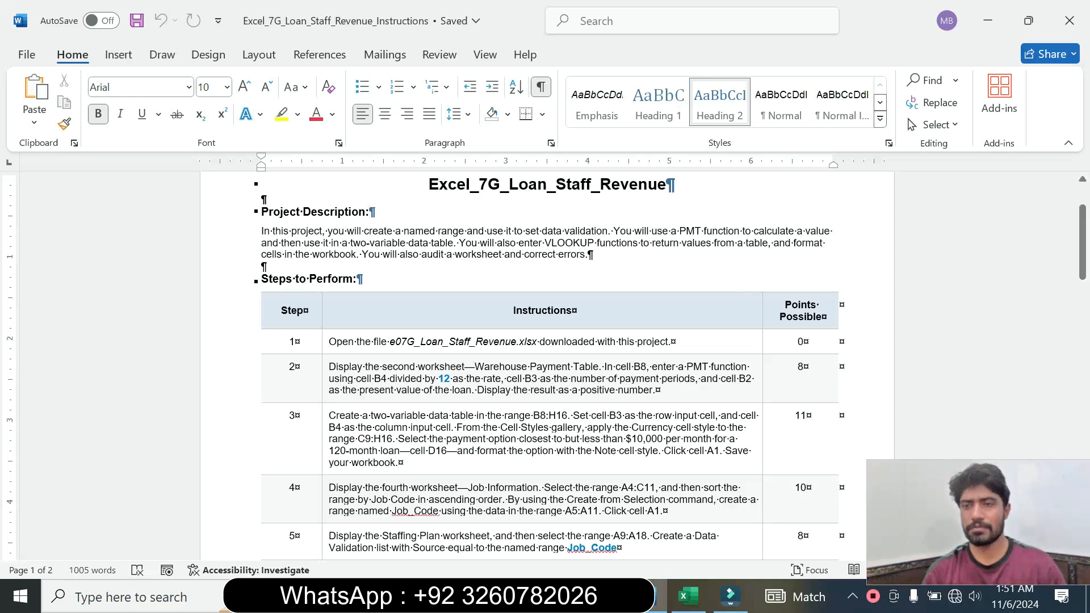
{"action": "left_click_drag", "start_coordinate": [1084, 254], "coordinate": [1084, 263]}
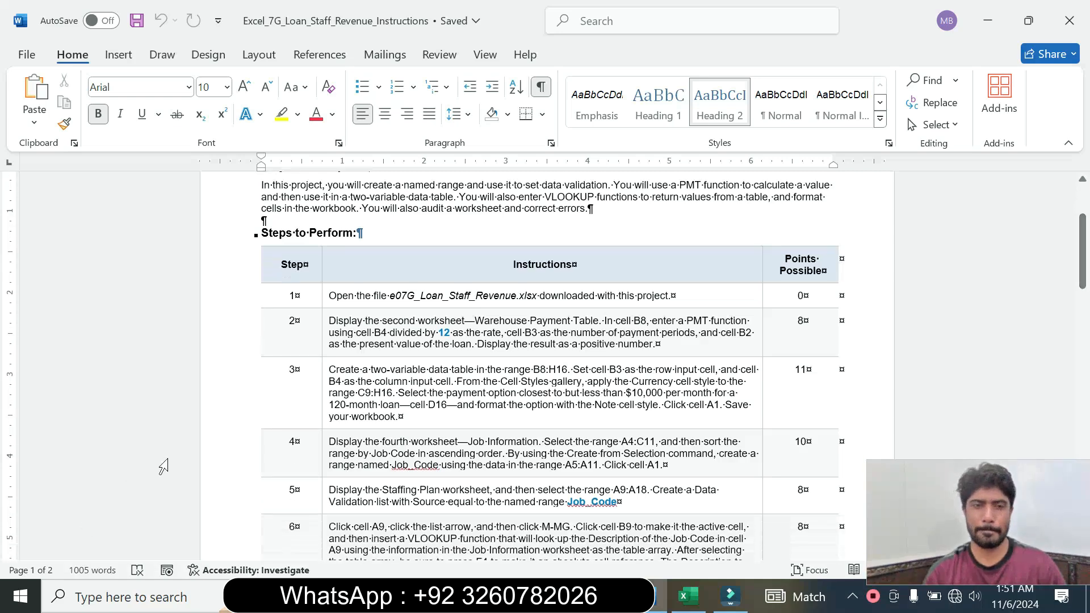
Enlarge the step 1 instruction text to 11 pt and highlight it in yellow
{"action": "left_click", "coordinate": [324, 305]}
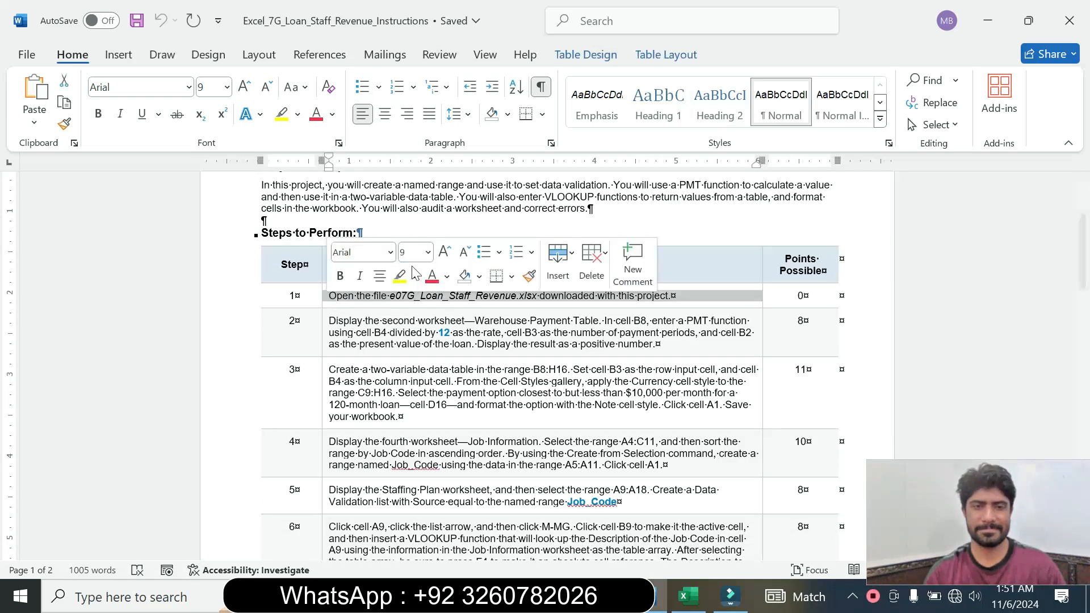
{"action": "left_click", "coordinate": [428, 252]}
{"action": "left_click", "coordinate": [403, 298]}
{"action": "left_click", "coordinate": [399, 276]}
{"action": "left_click_drag", "start_coordinate": [329, 296], "coordinate": [398, 265]}
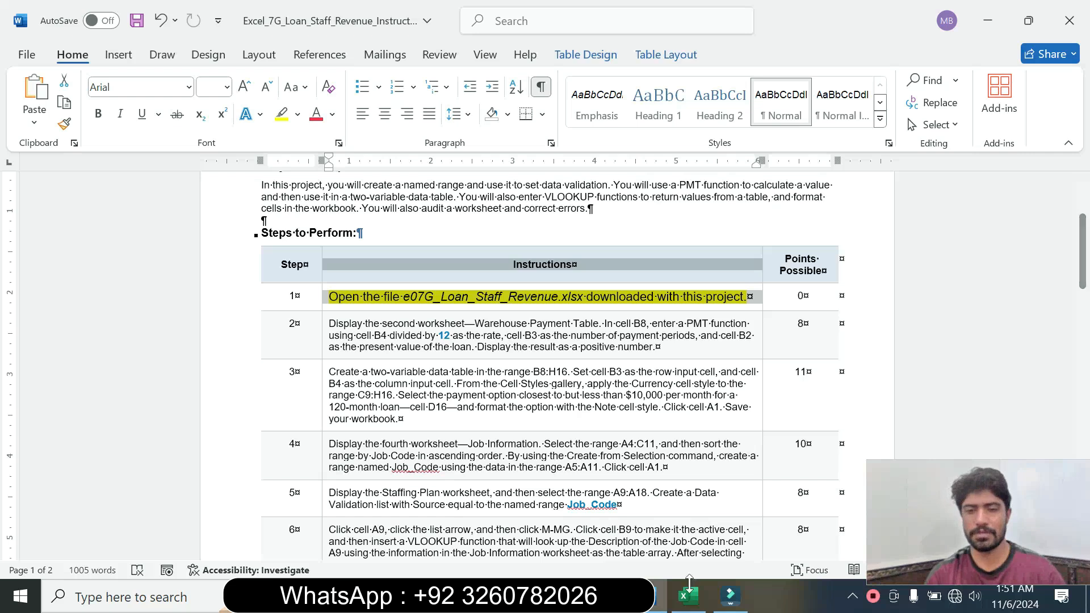
{"action": "left_click", "coordinate": [478, 596]}
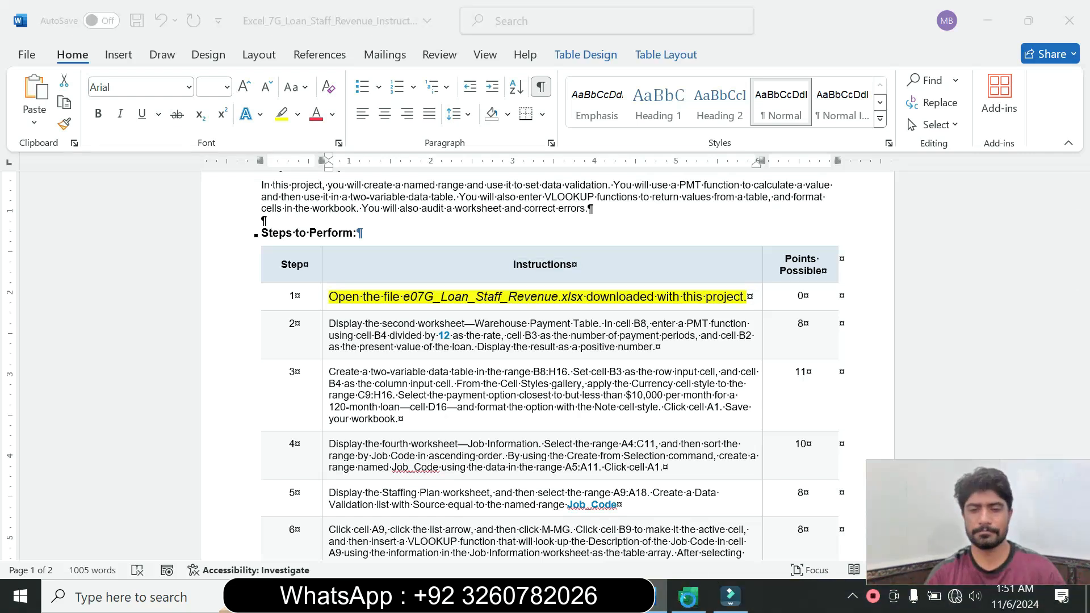
{"action": "left_click", "coordinate": [686, 599]}
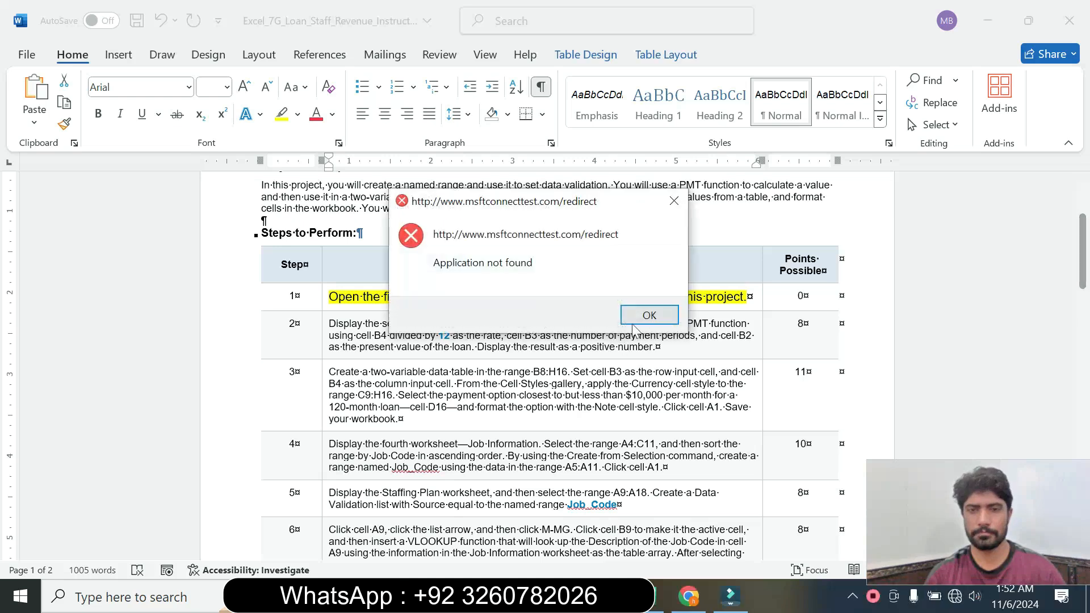
{"action": "left_click", "coordinate": [651, 315]}
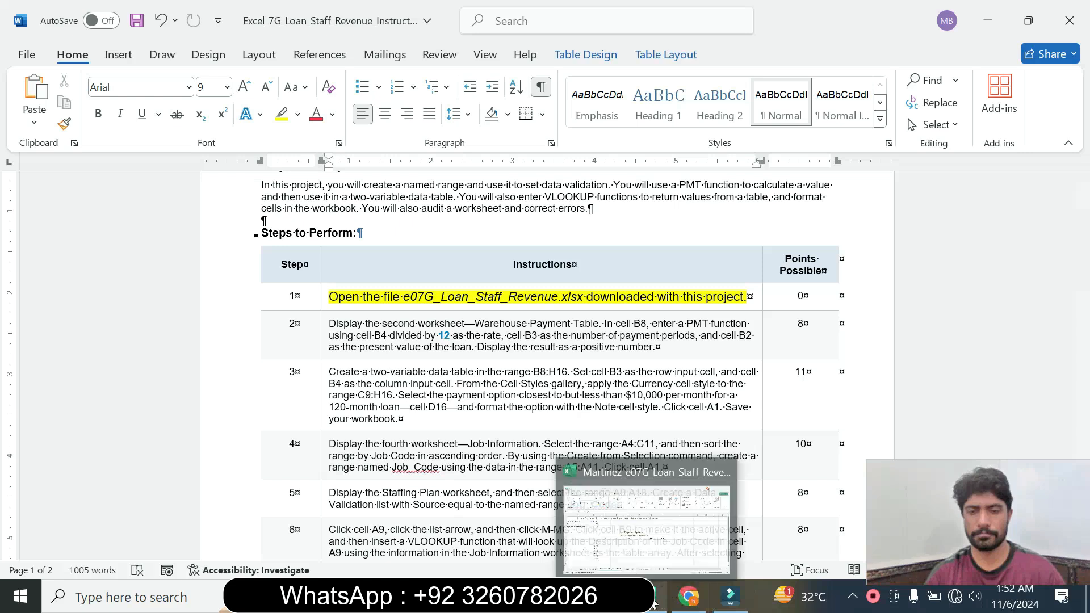
{"action": "left_click", "coordinate": [583, 553]}
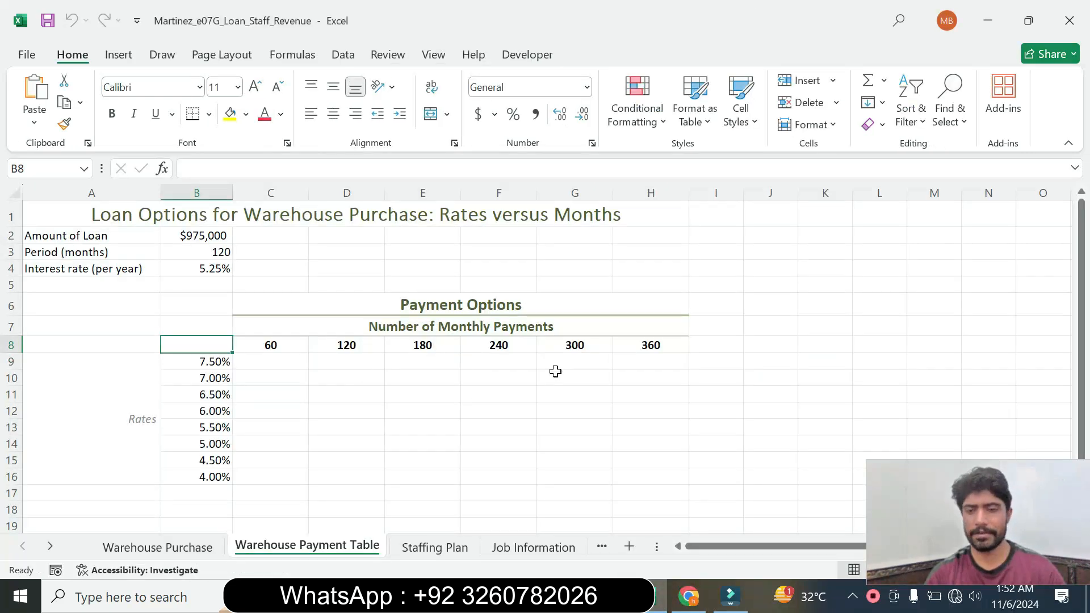
{"action": "left_click", "coordinate": [954, 596]}
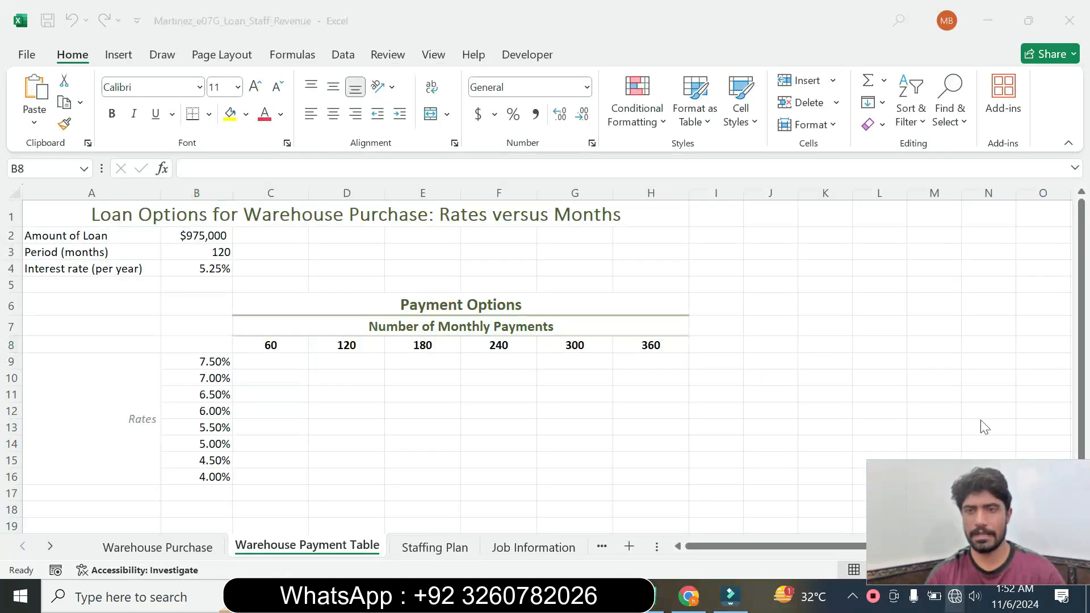
{"action": "left_click", "coordinate": [608, 348]}
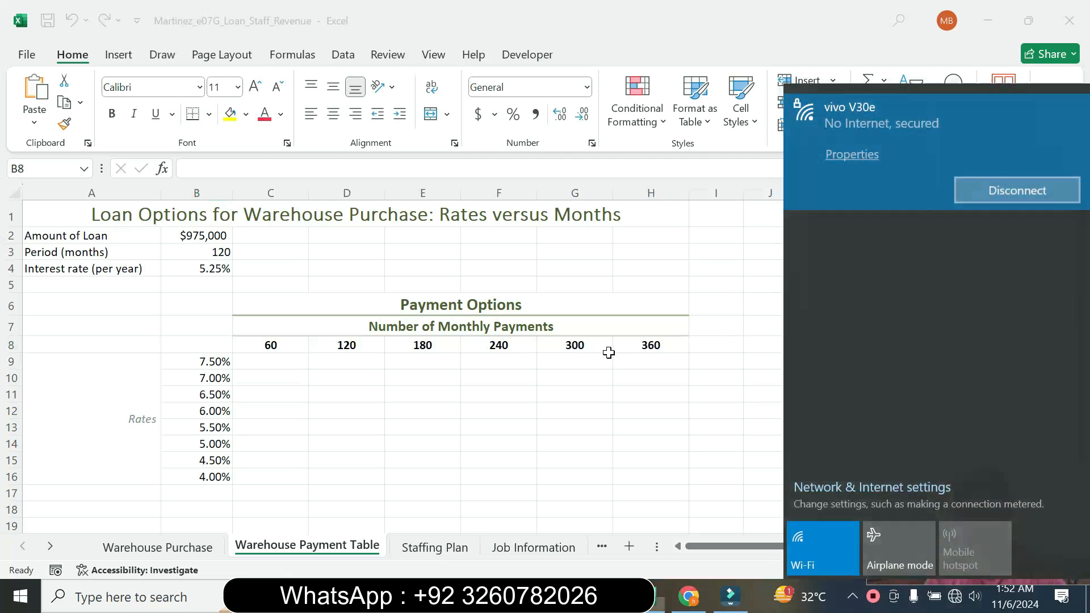
{"action": "left_click", "coordinate": [690, 596]}
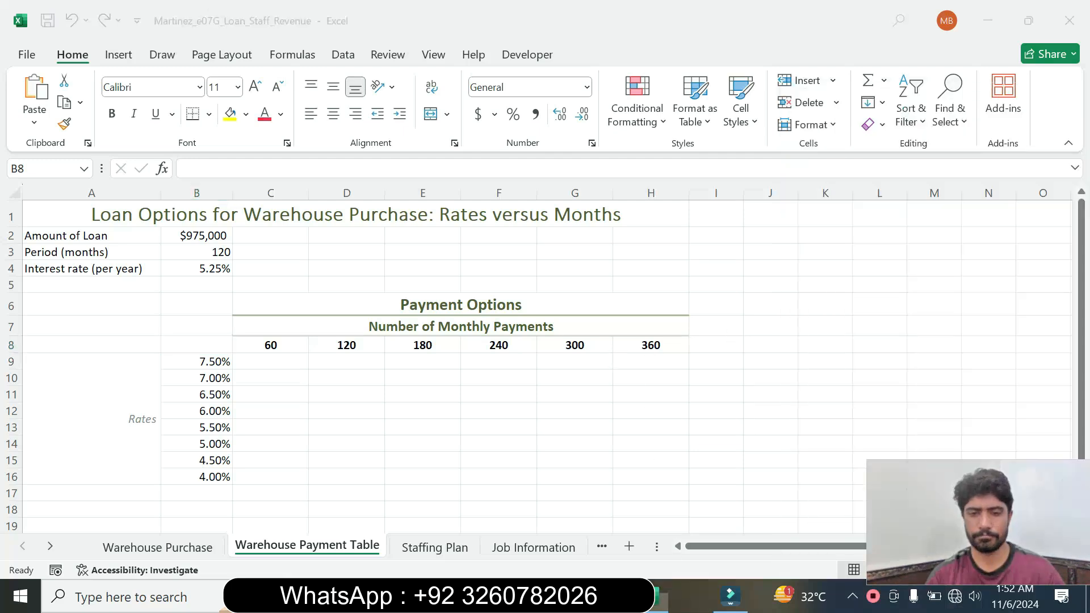
Return to the Word instructions, reset the step 1 text to 9 pt and remove its highlighting
{"action": "left_click", "coordinate": [646, 596]}
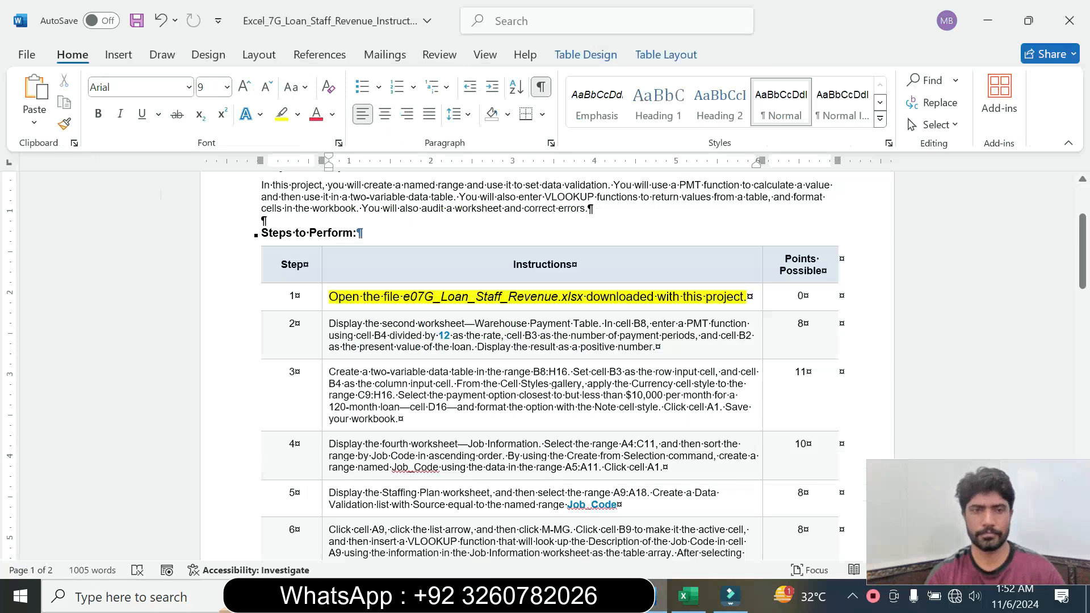
{"action": "left_click", "coordinate": [323, 298]}
{"action": "left_click", "coordinate": [426, 246]}
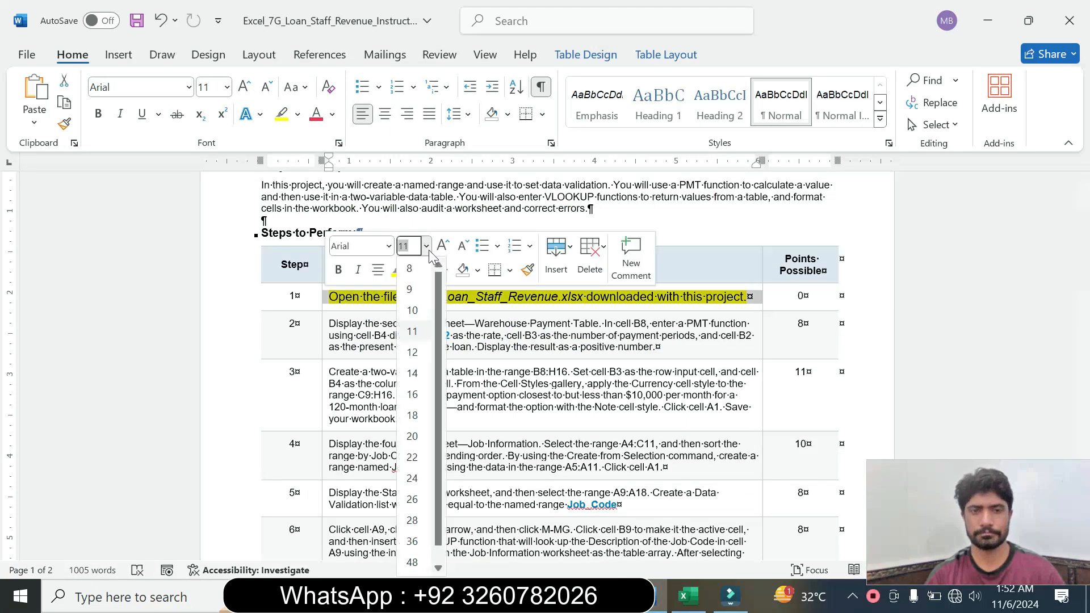
{"action": "left_click", "coordinate": [409, 289]}
{"action": "left_click", "coordinate": [413, 270]}
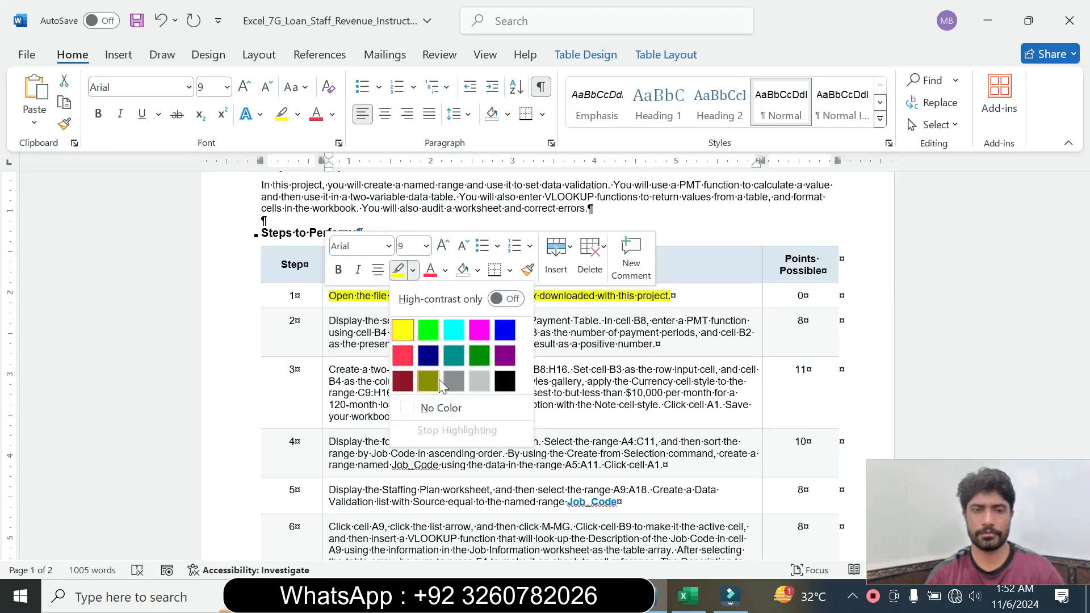
{"action": "left_click", "coordinate": [436, 408]}
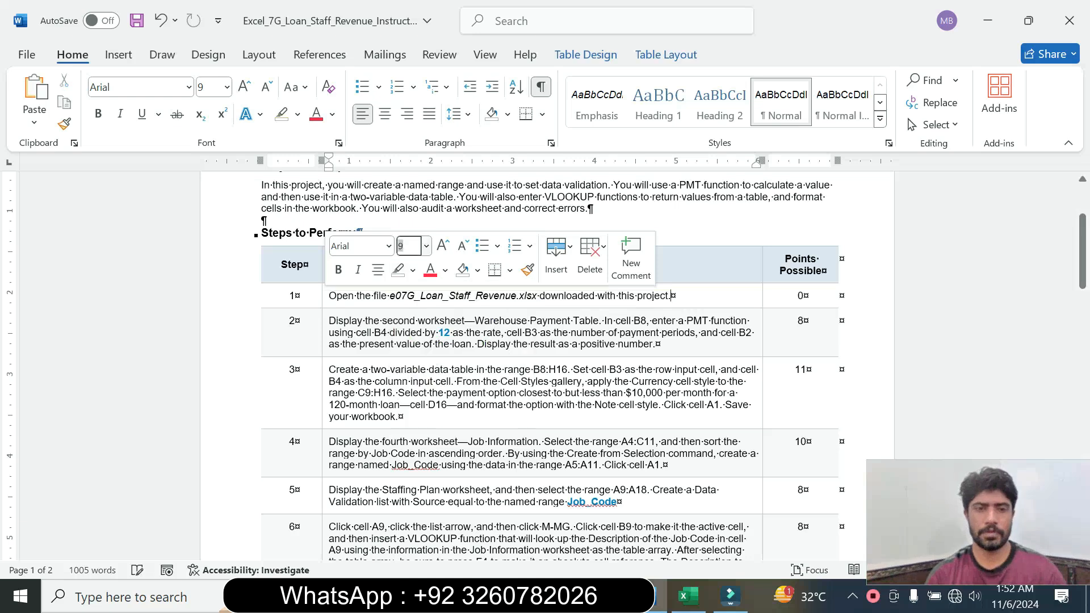
Set the step 2 instruction text to 14 pt and highlight it in turquoise
{"action": "left_click", "coordinate": [322, 346]}
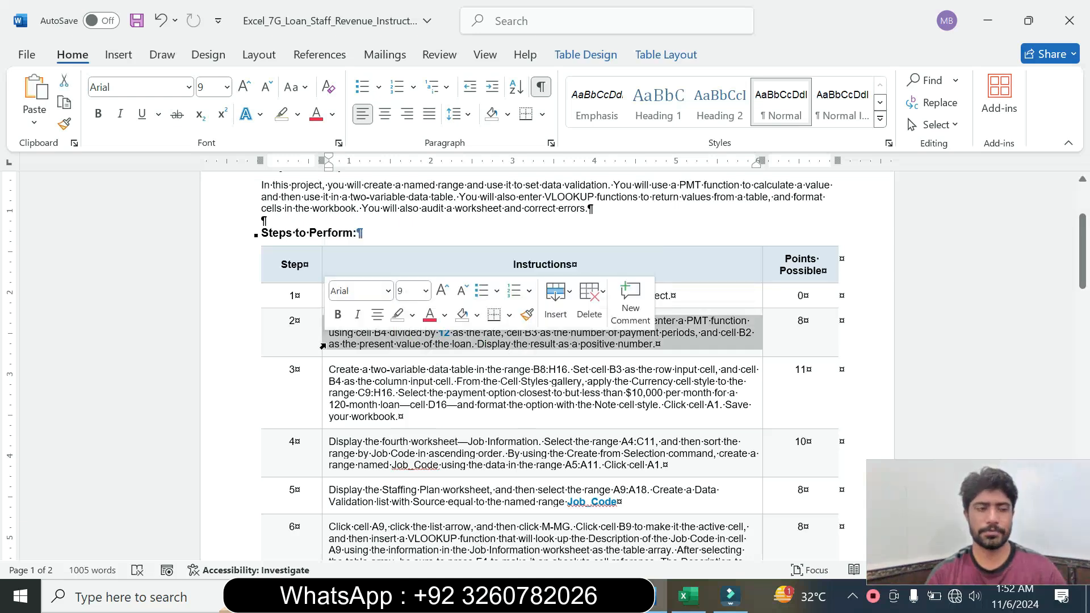
{"action": "left_click", "coordinate": [425, 291]}
{"action": "left_click", "coordinate": [412, 117]}
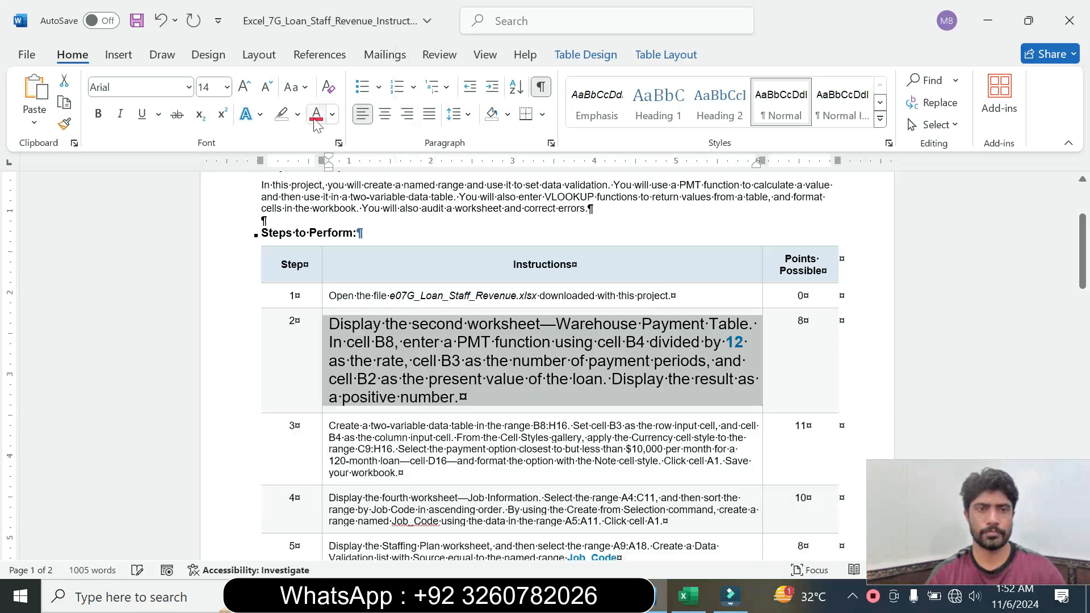
{"action": "left_click", "coordinate": [297, 114]}
{"action": "left_click", "coordinate": [337, 170]}
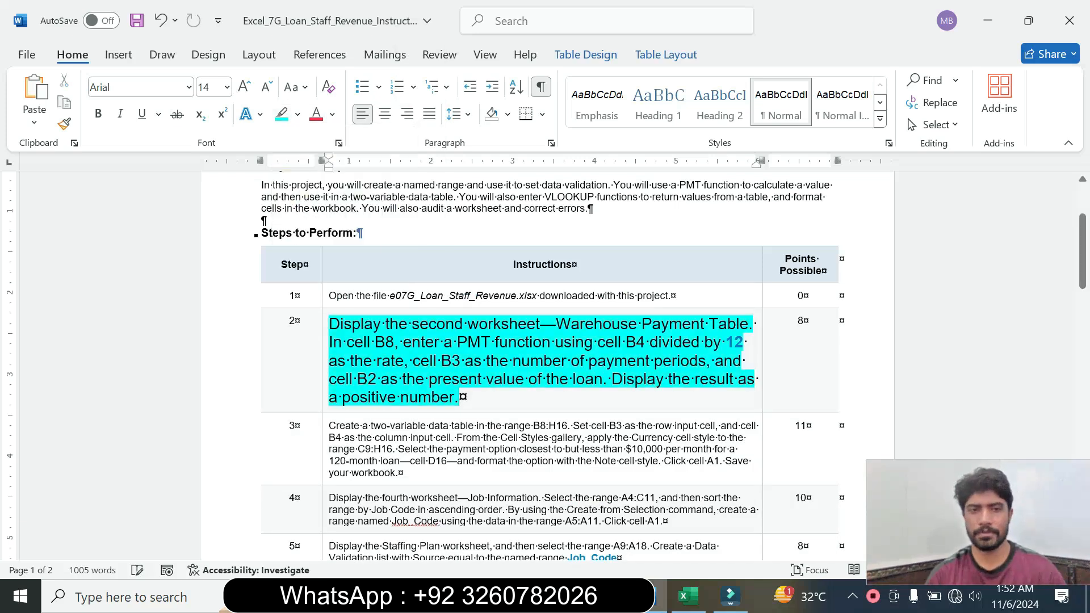
Read the step 2 instruction about the PMT function and compare it with the Warehouse Payment Table worksheet in Excel
{"action": "left_click_drag", "start_coordinate": [344, 325], "coordinate": [602, 380]}
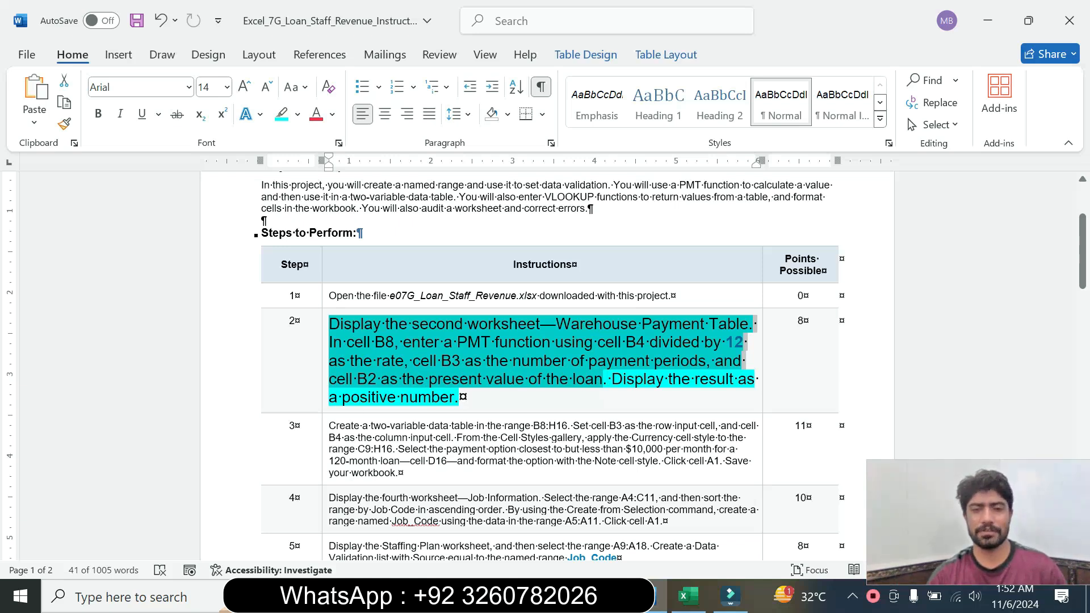
{"action": "left_click", "coordinate": [504, 382]}
{"action": "left_click_drag", "start_coordinate": [412, 324], "coordinate": [540, 324]}
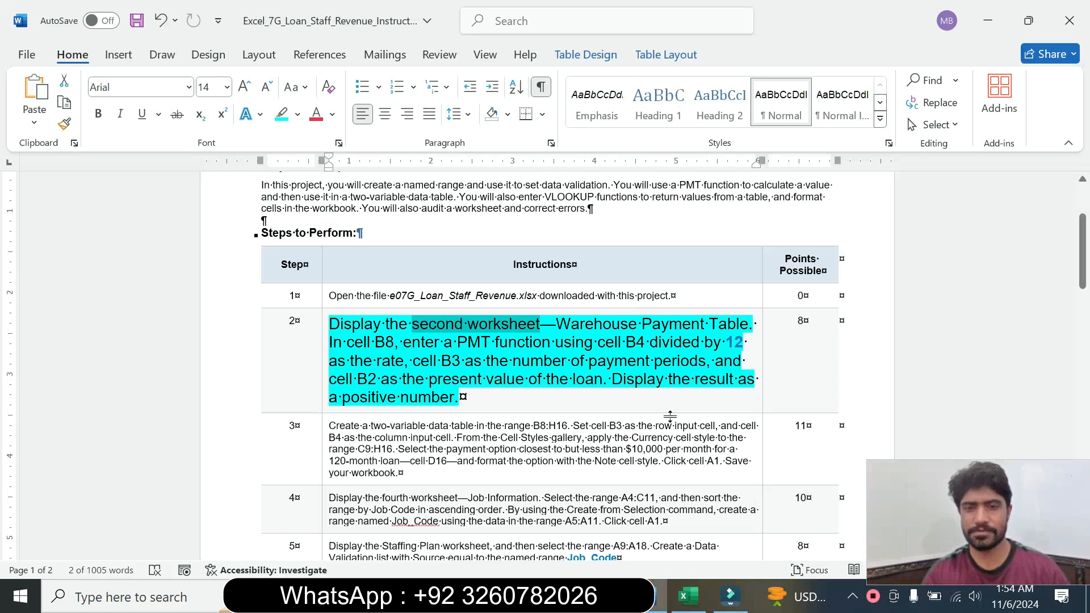
{"action": "left_click", "coordinate": [688, 596]}
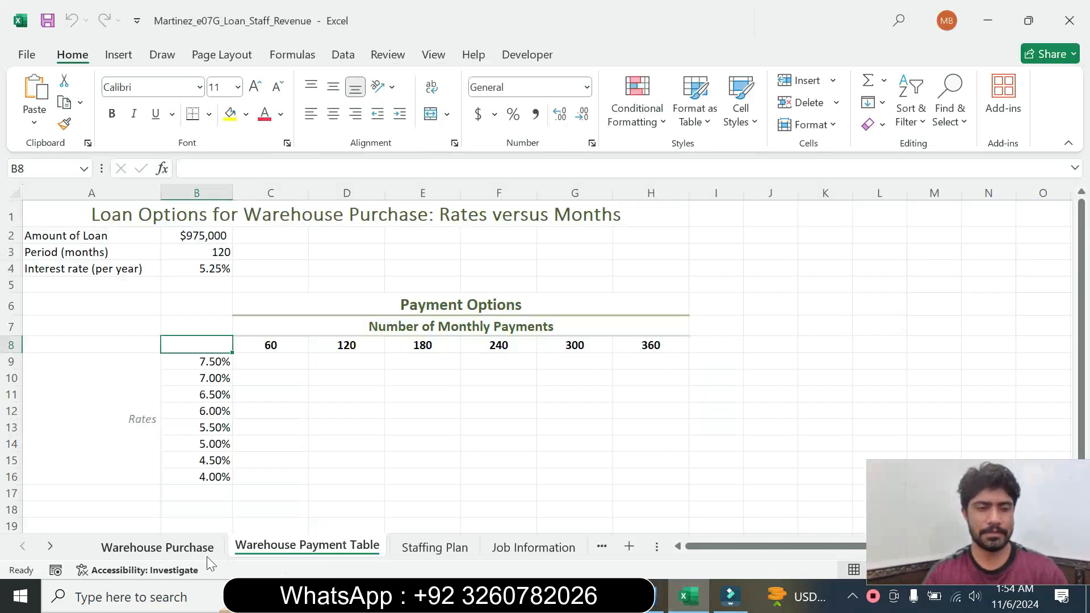
{"action": "left_click", "coordinate": [660, 596]}
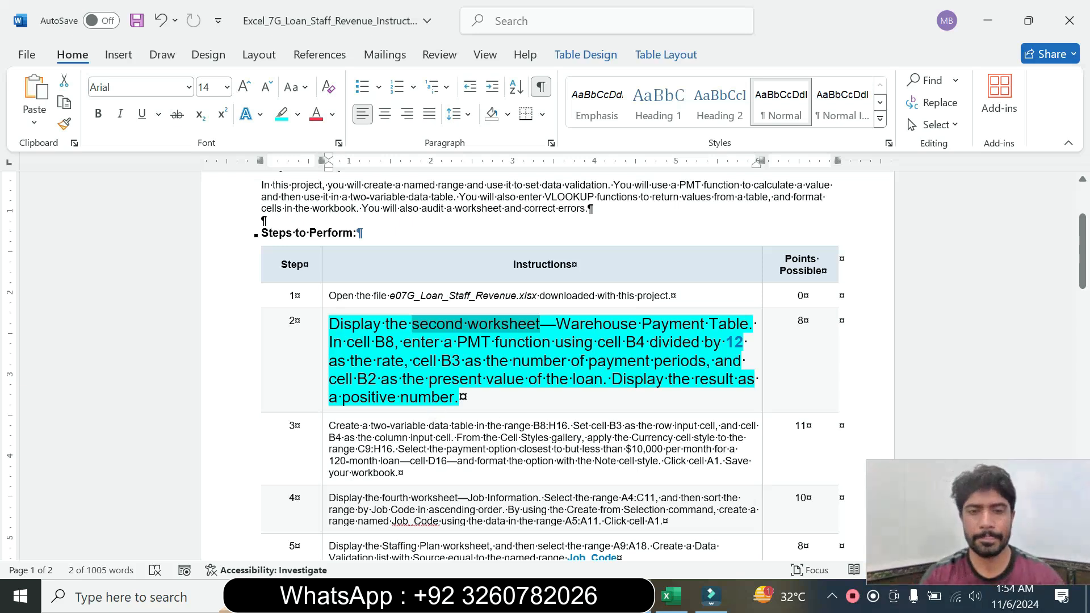
In the Excel workbook, start a PMT function in cell B8 of the Warehouse Payment Table, checking the Word instructions
{"action": "left_click", "coordinate": [678, 604]}
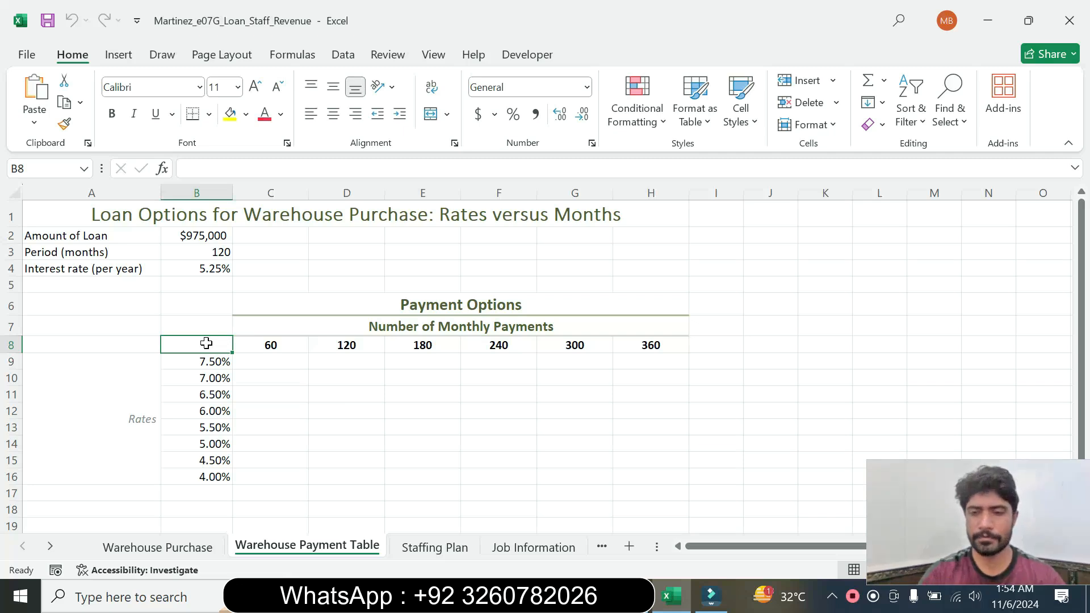
{"action": "type", "text": "="}
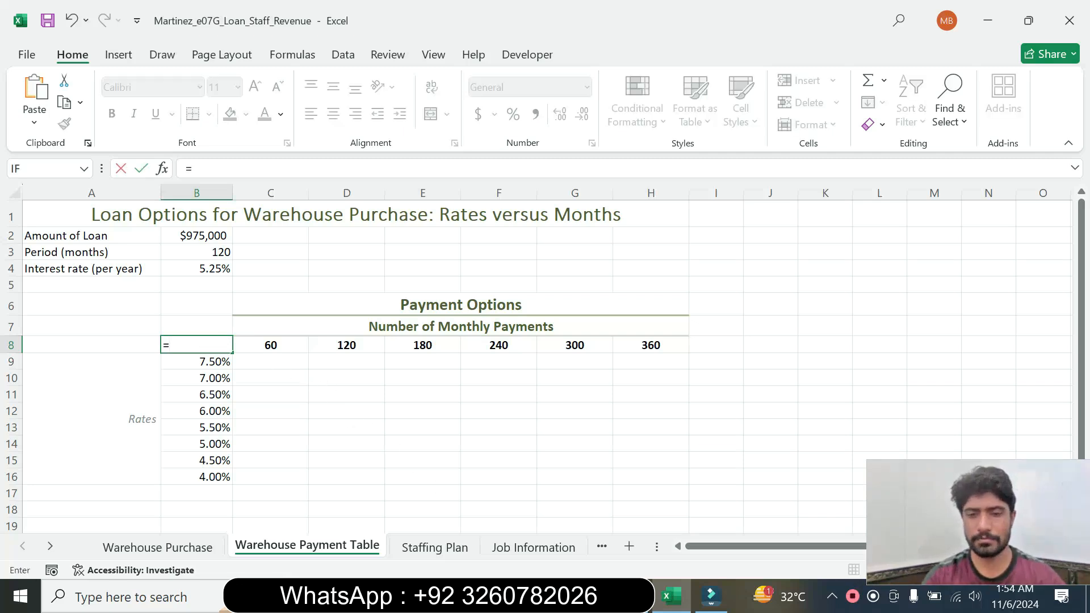
{"action": "left_click", "coordinate": [638, 597]}
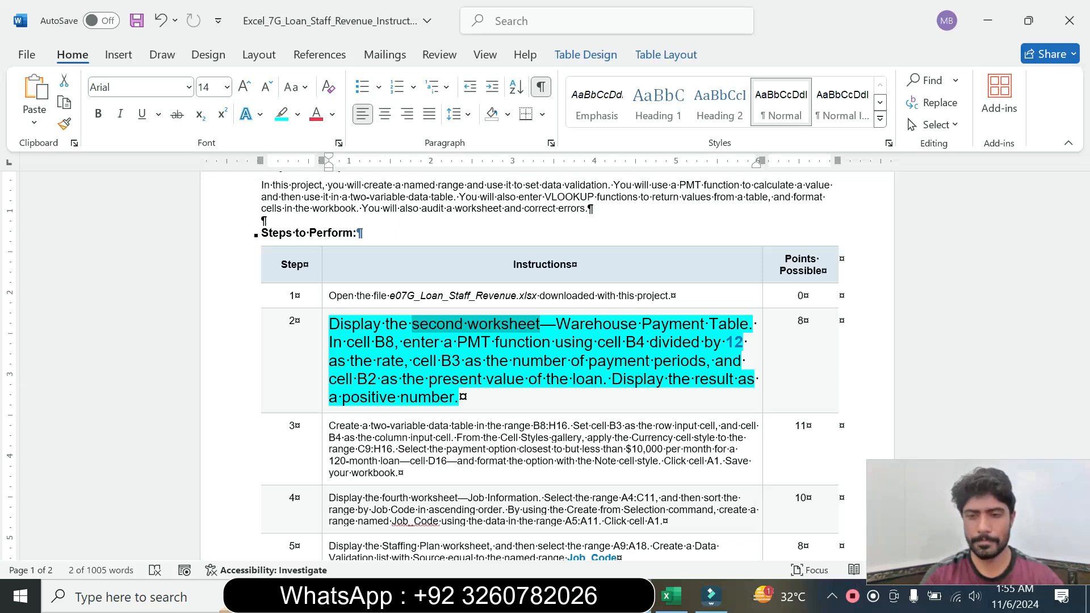
{"action": "left_click", "coordinate": [674, 595]}
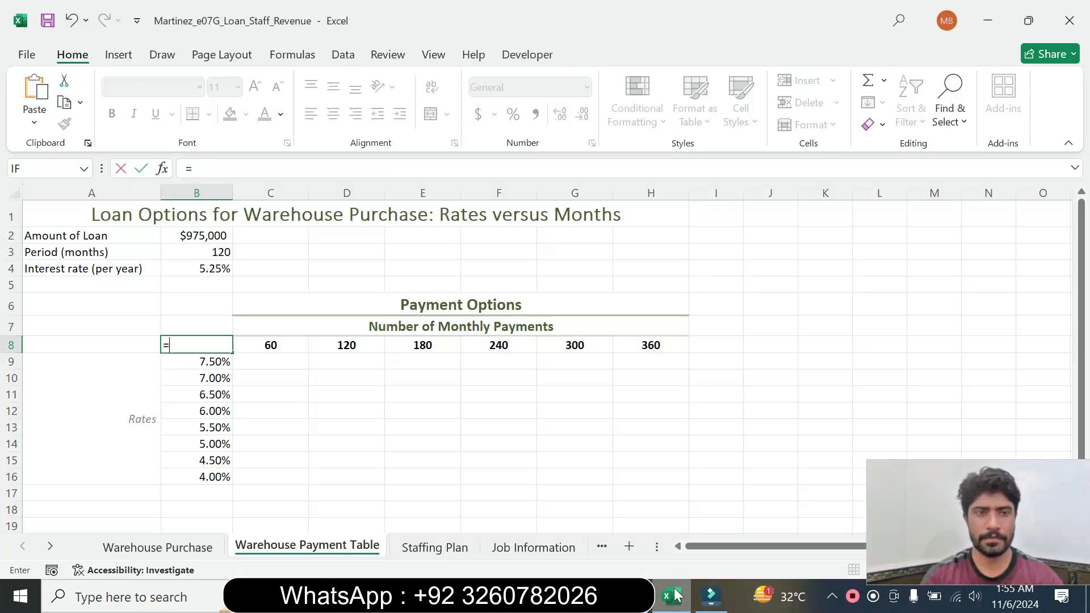
{"action": "type", "text": "pmt"}
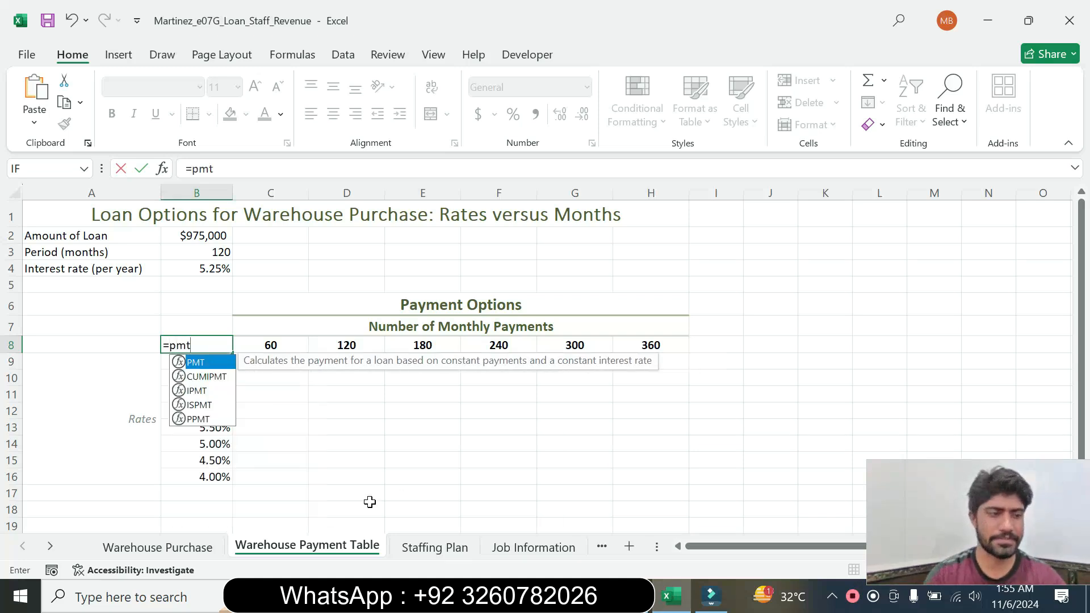
{"action": "double_click", "coordinate": [211, 364]}
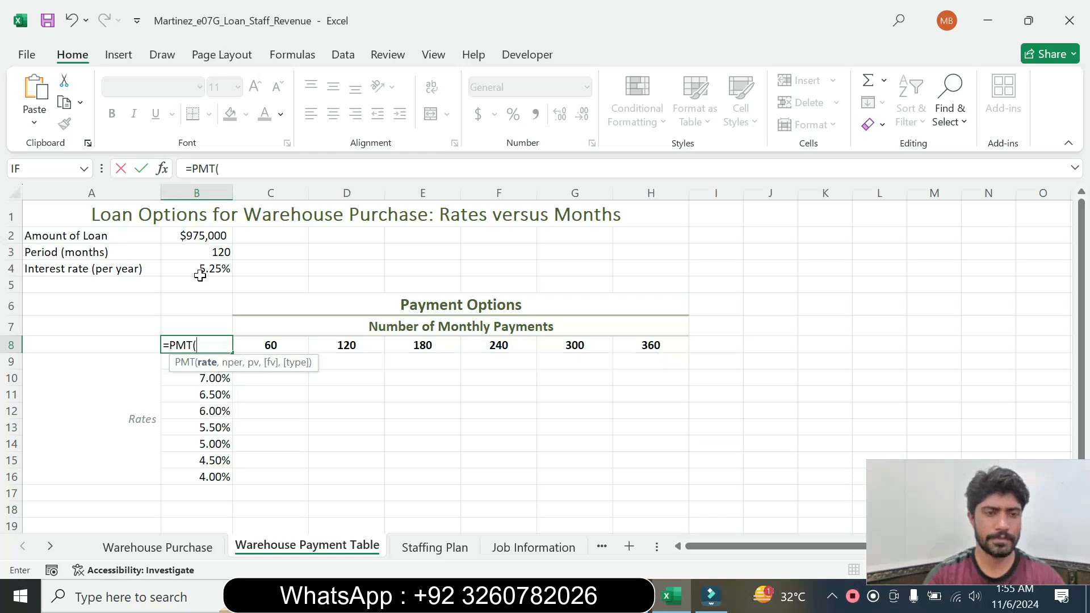
{"action": "left_click", "coordinate": [266, 169]}
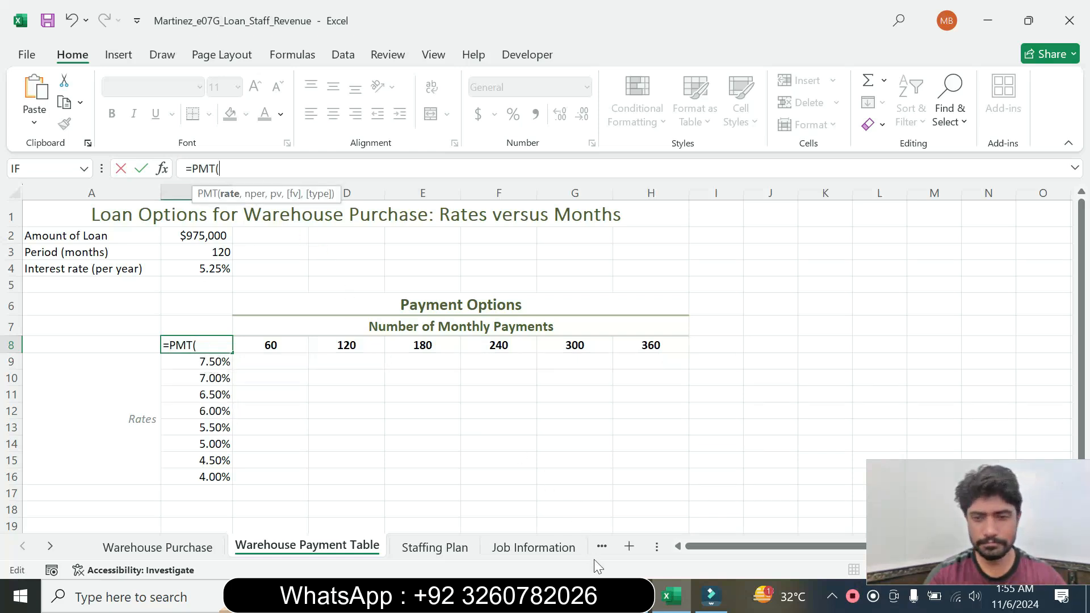
Enter B4/12 as the rate argument of the PMT function in B8, following the step 2 instruction
{"action": "left_click", "coordinate": [629, 596]}
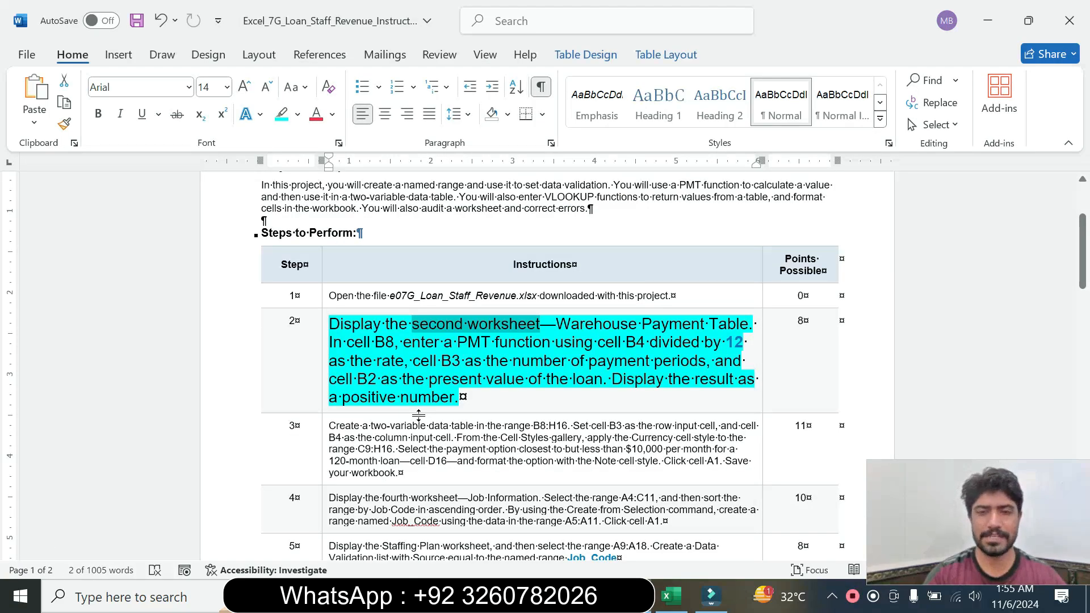
{"action": "left_click", "coordinate": [670, 596]}
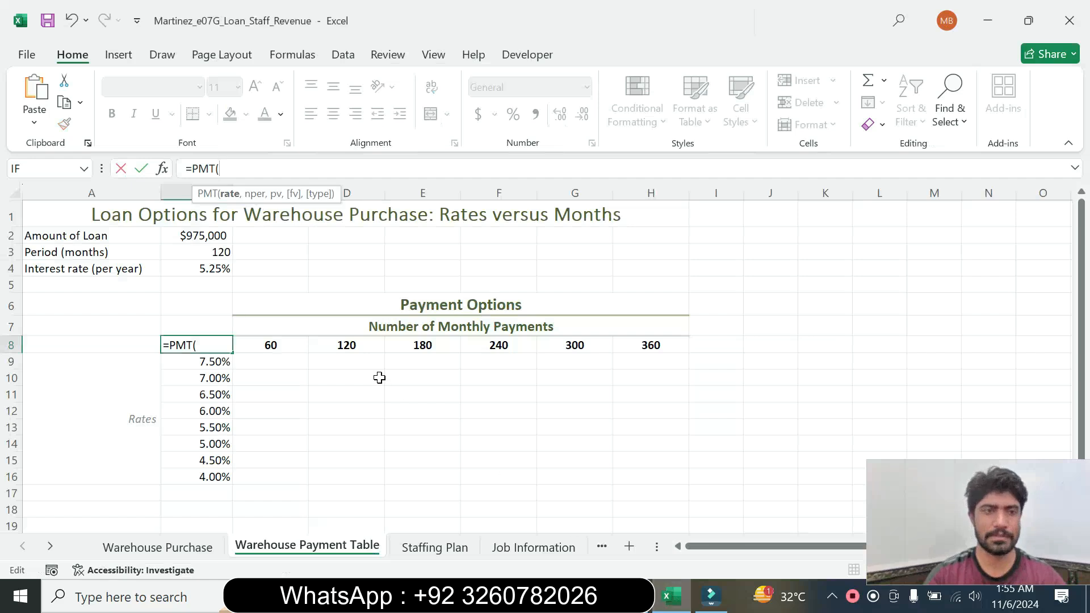
{"action": "left_click", "coordinate": [199, 274]}
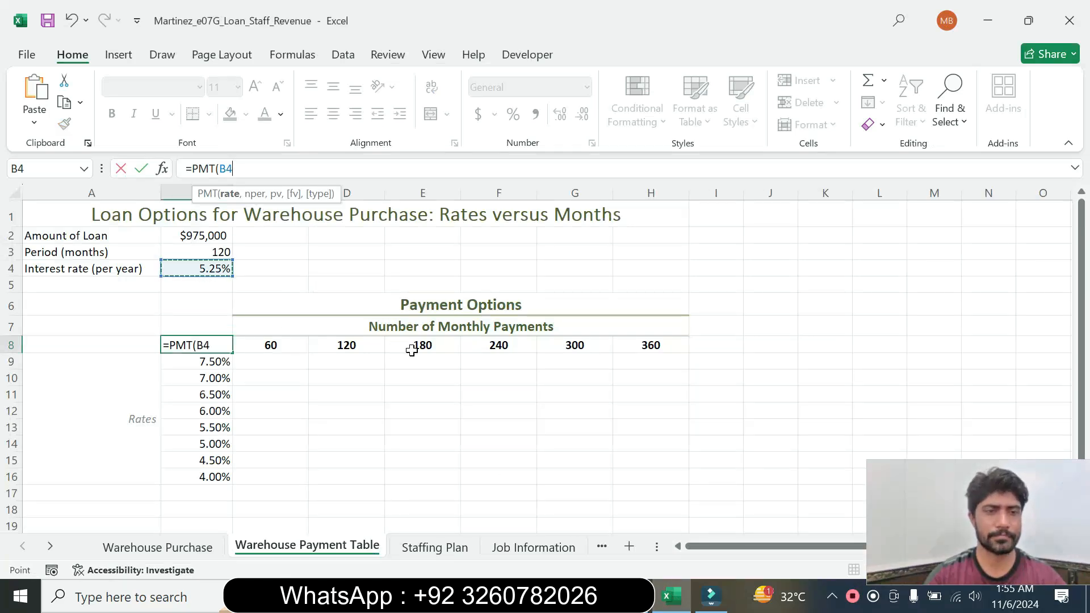
{"action": "left_click", "coordinate": [659, 596]}
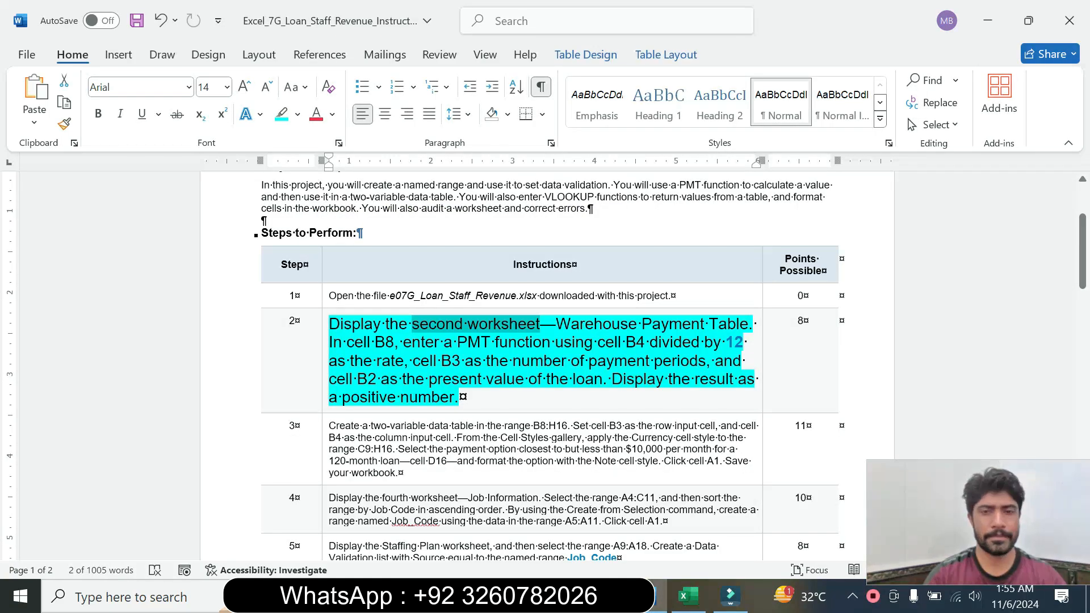
{"action": "left_click", "coordinate": [686, 607]}
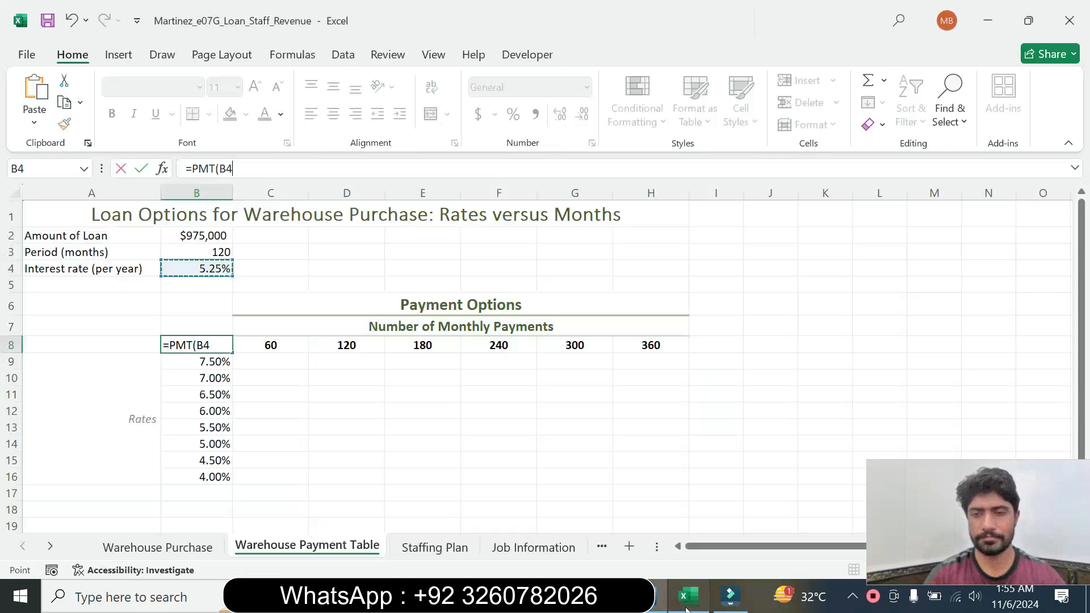
{"action": "type", "text": "/"}
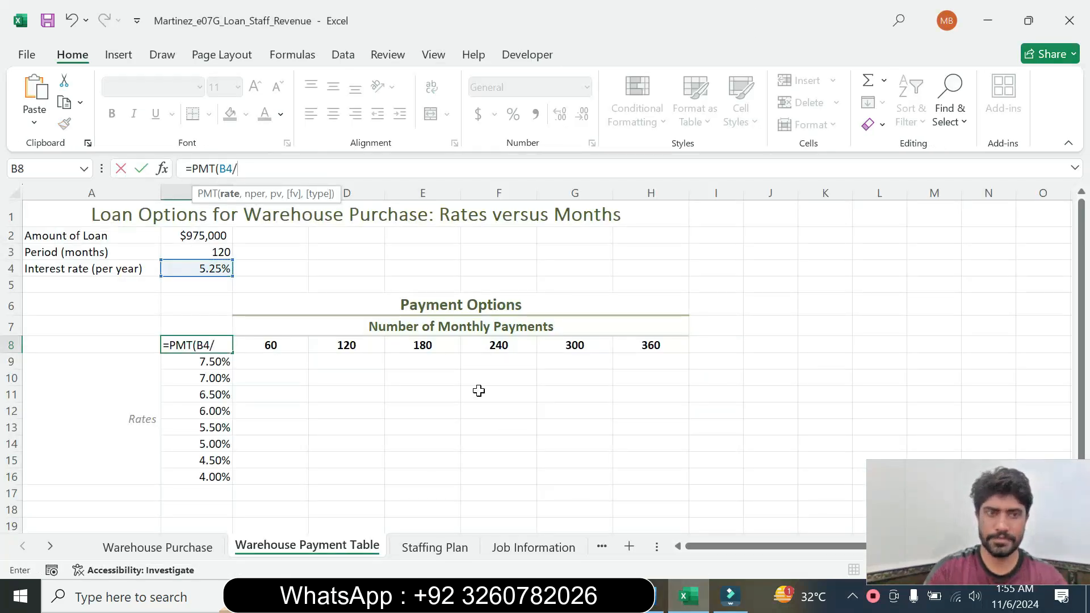
{"action": "type", "text": "12"}
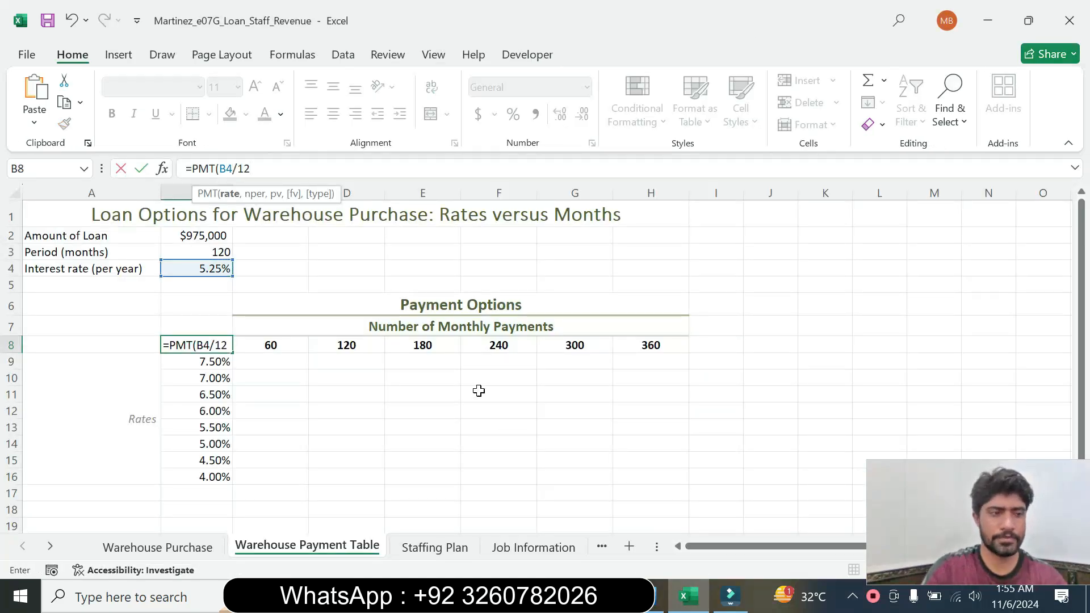
{"action": "type", "text": ","}
Check the Word instructions and add cell B3 as the number of payment periods in the PMT function
{"action": "left_click", "coordinate": [651, 609]}
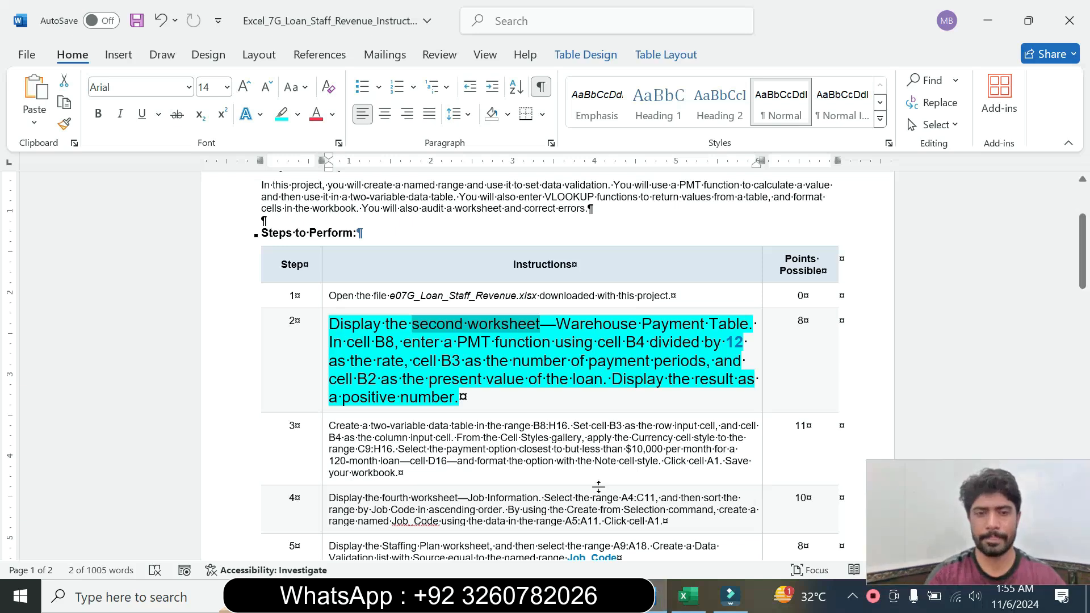
{"action": "left_click", "coordinate": [686, 596]}
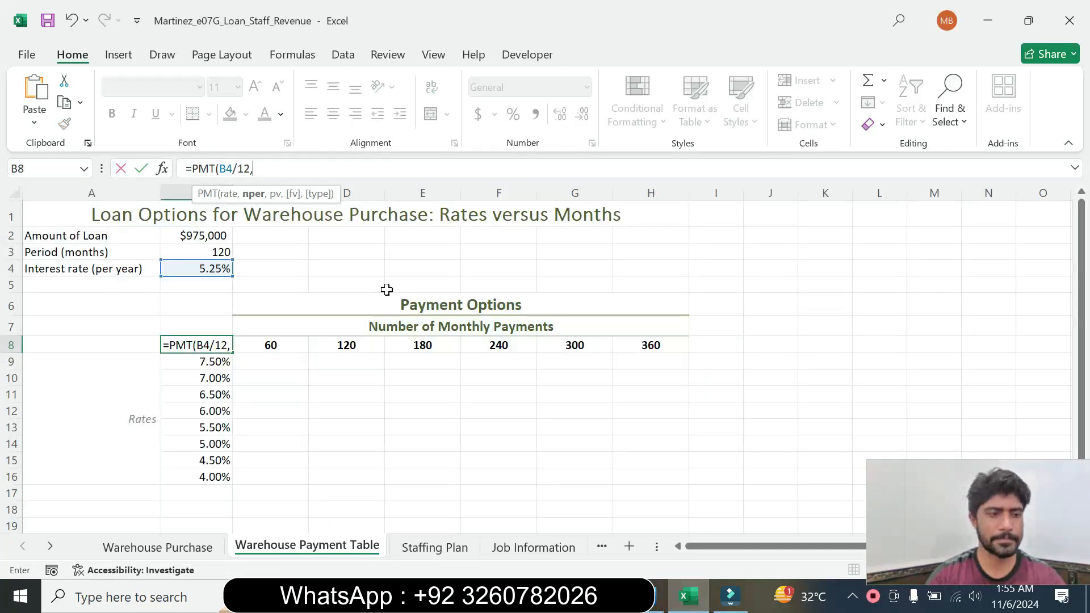
{"action": "left_click", "coordinate": [206, 248]}
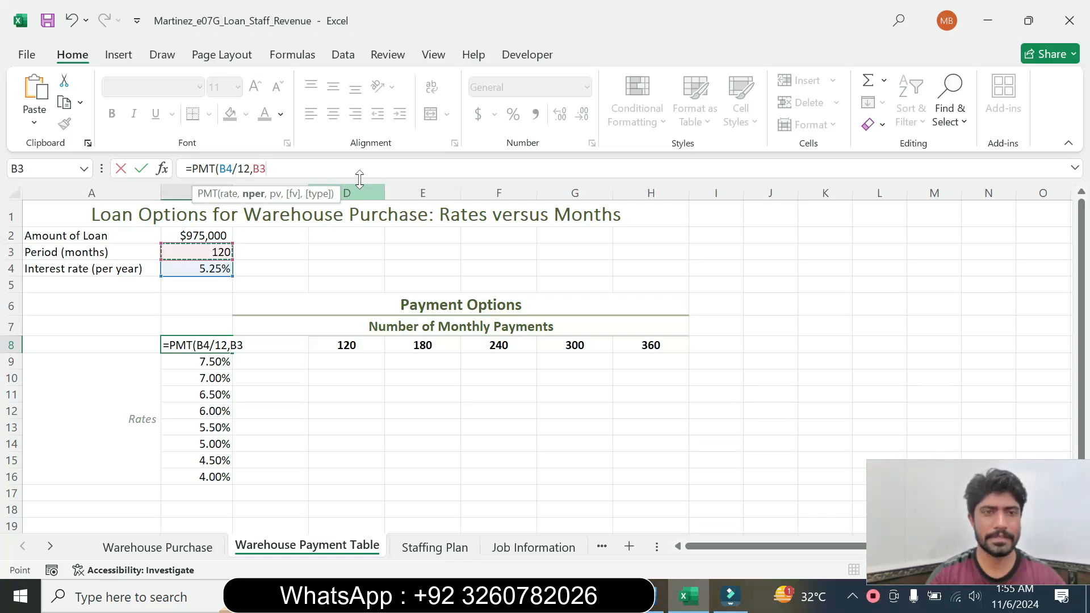
{"action": "type", "text": ",-"}
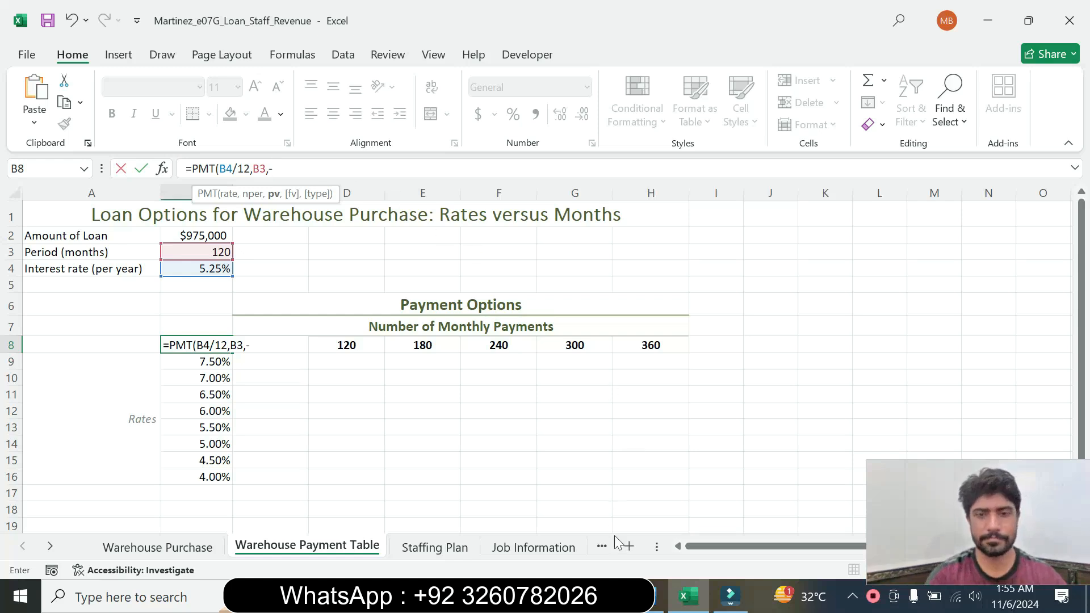
Add -B2 as the present value and complete the formula =PMT(B4/12,B3,-B2) in cell B8
{"action": "left_click", "coordinate": [658, 596]}
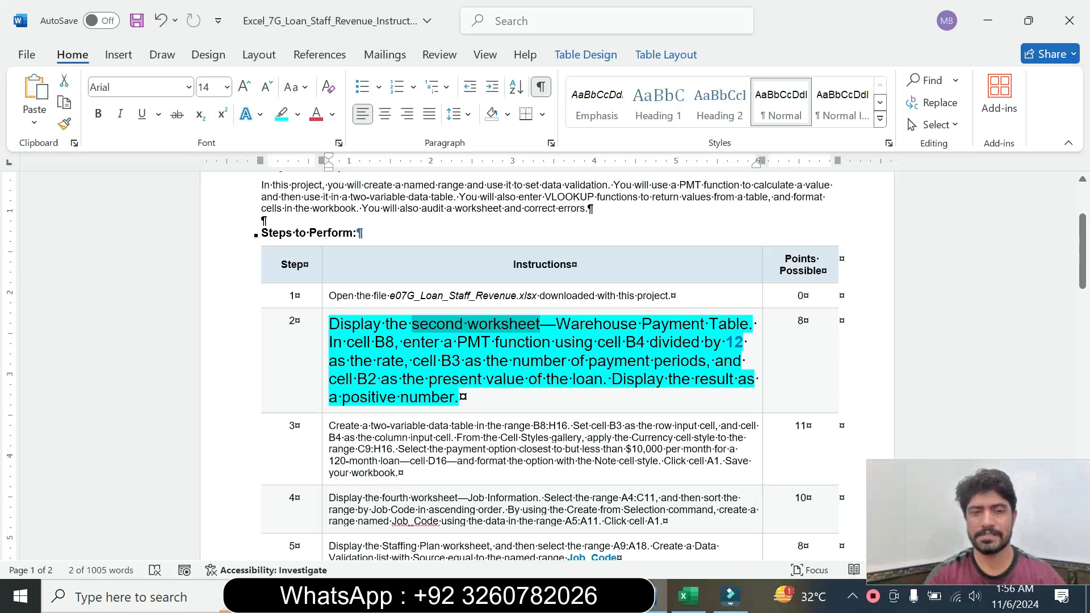
{"action": "left_click", "coordinate": [688, 596]}
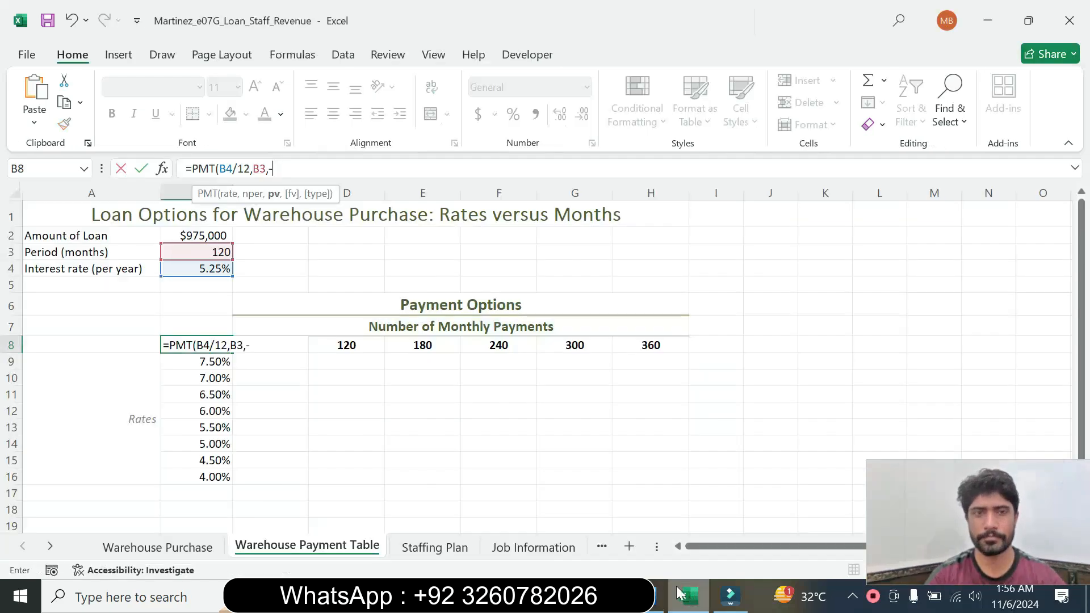
{"action": "left_click", "coordinate": [203, 235]}
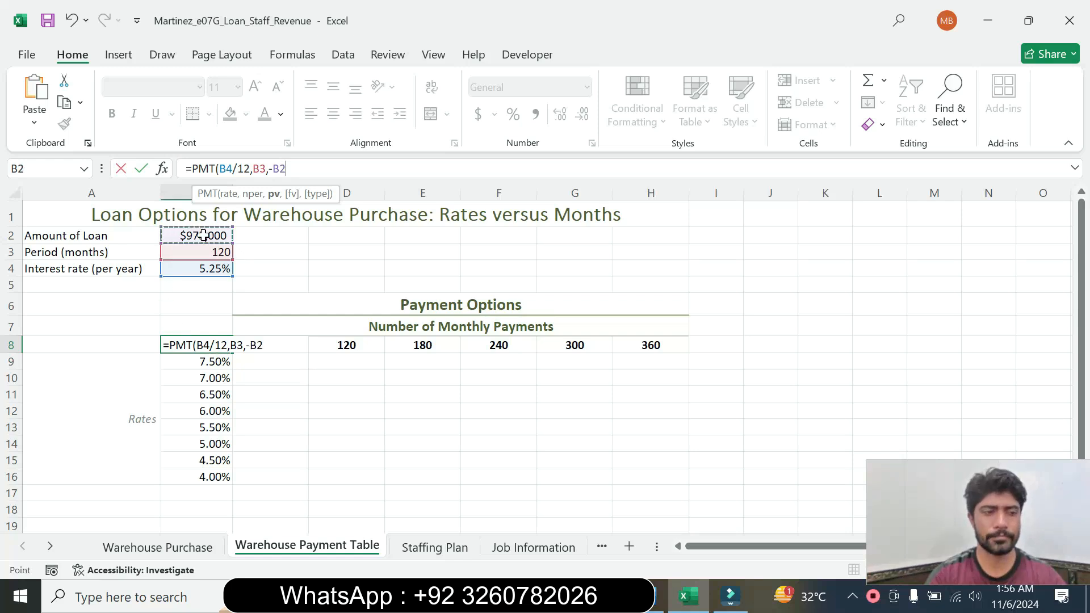
{"action": "type", "text": ")"}
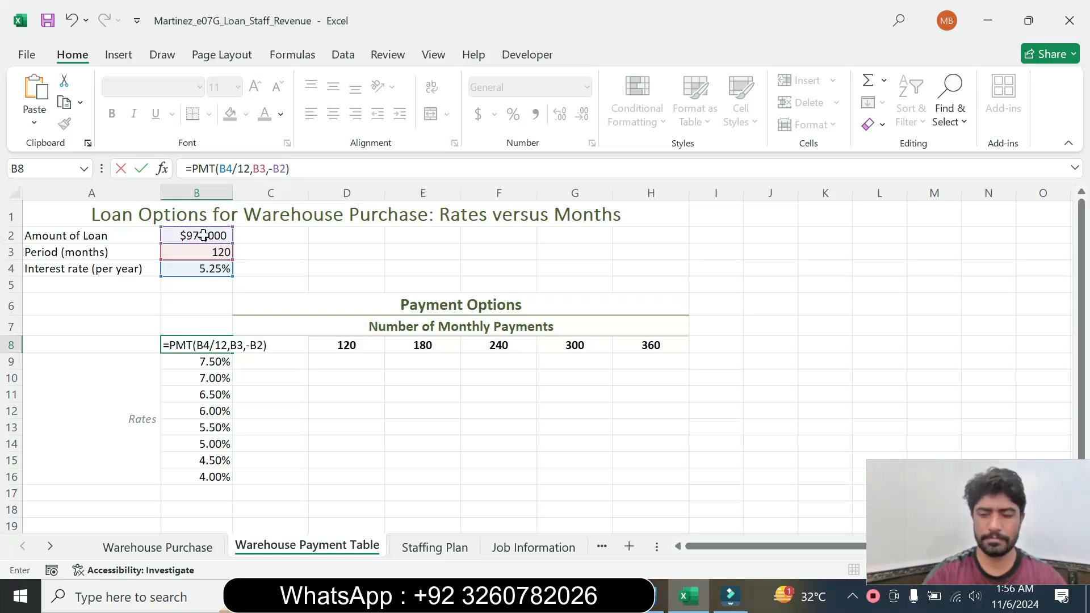
{"action": "key", "text": "Return"}
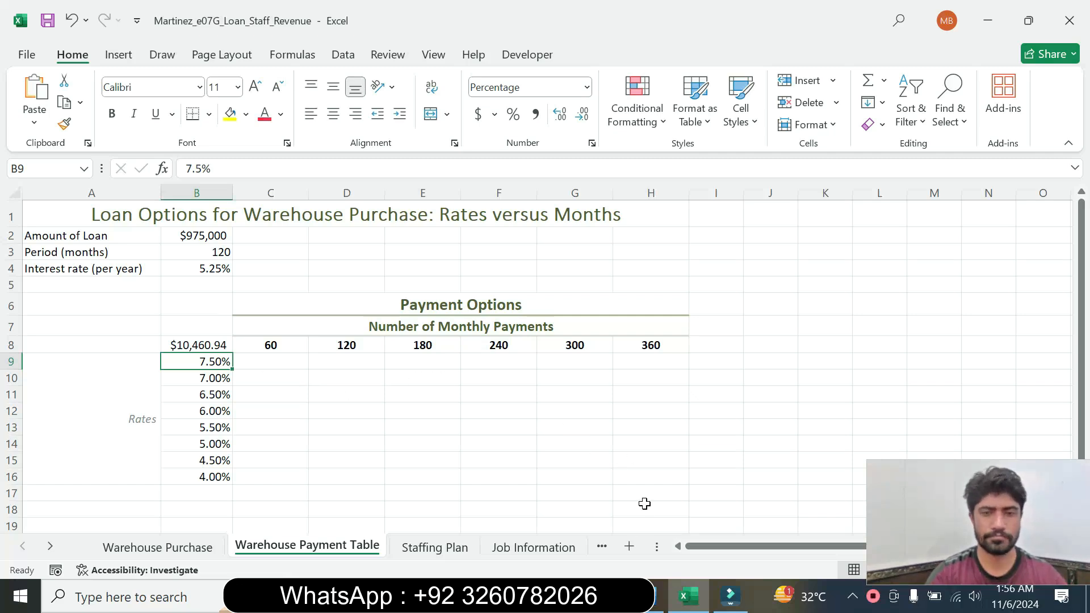
Switch to the Word instructions, reset the step 2 text to 9 pt and remove its highlighting
{"action": "left_click", "coordinate": [658, 596]}
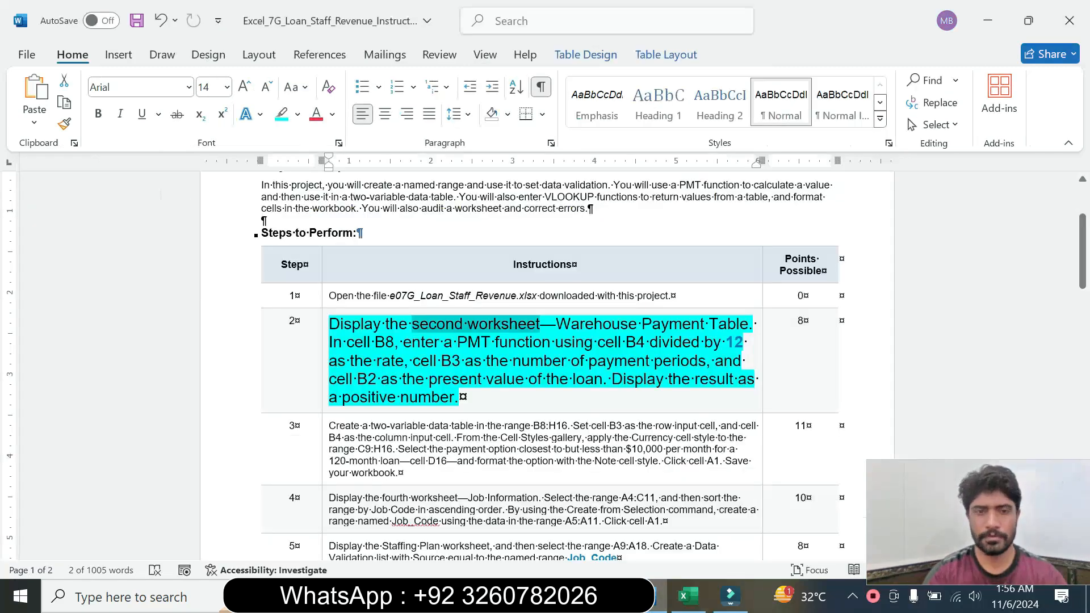
{"action": "left_click", "coordinate": [325, 389]}
{"action": "left_click", "coordinate": [430, 339]}
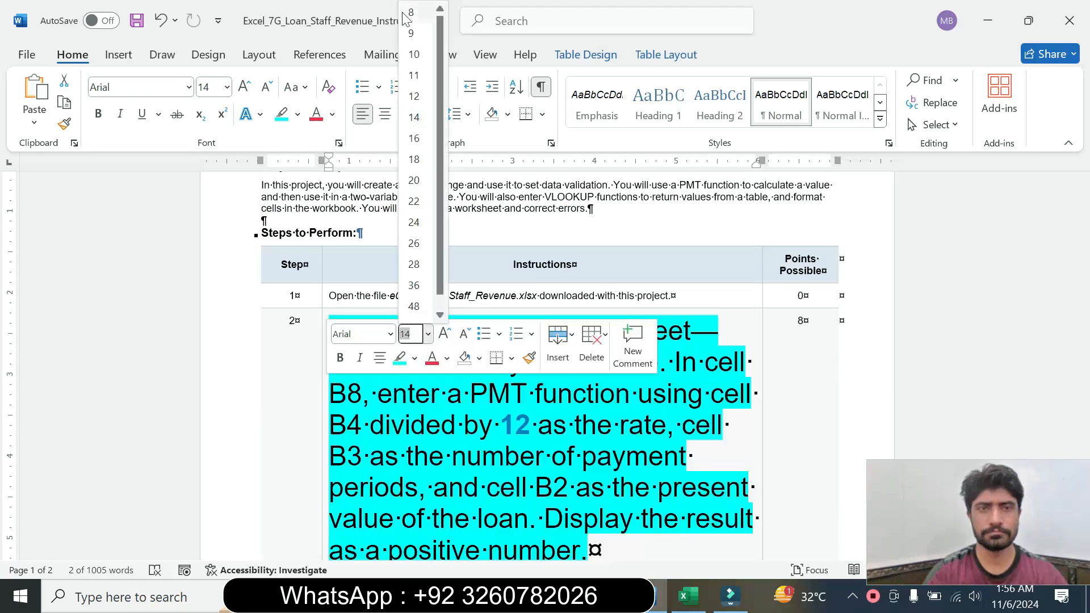
{"action": "left_click", "coordinate": [414, 32]}
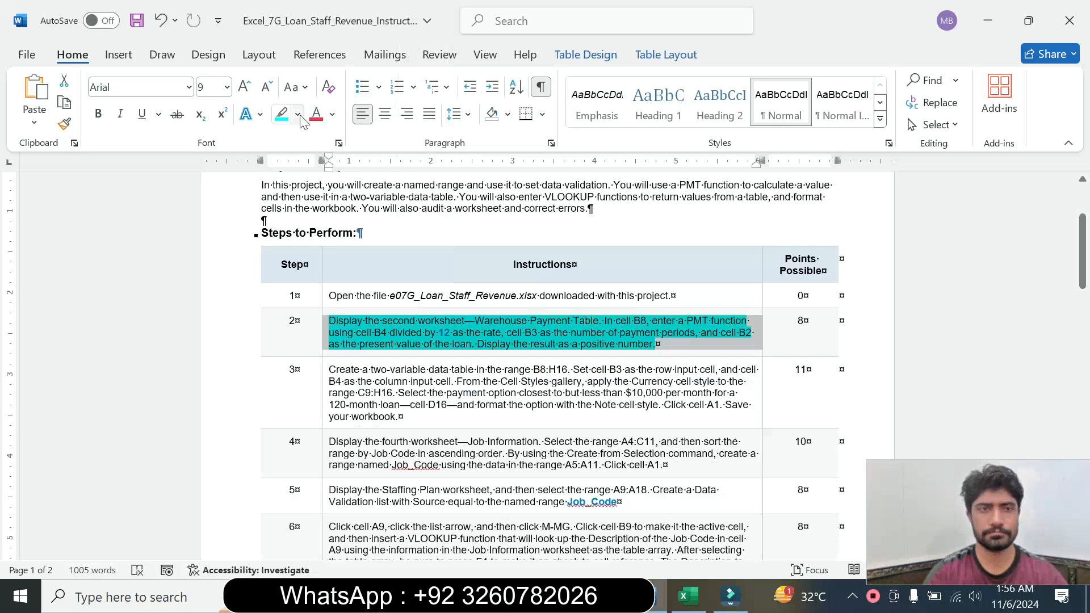
{"action": "left_click", "coordinate": [298, 114]}
{"action": "left_click", "coordinate": [335, 249]}
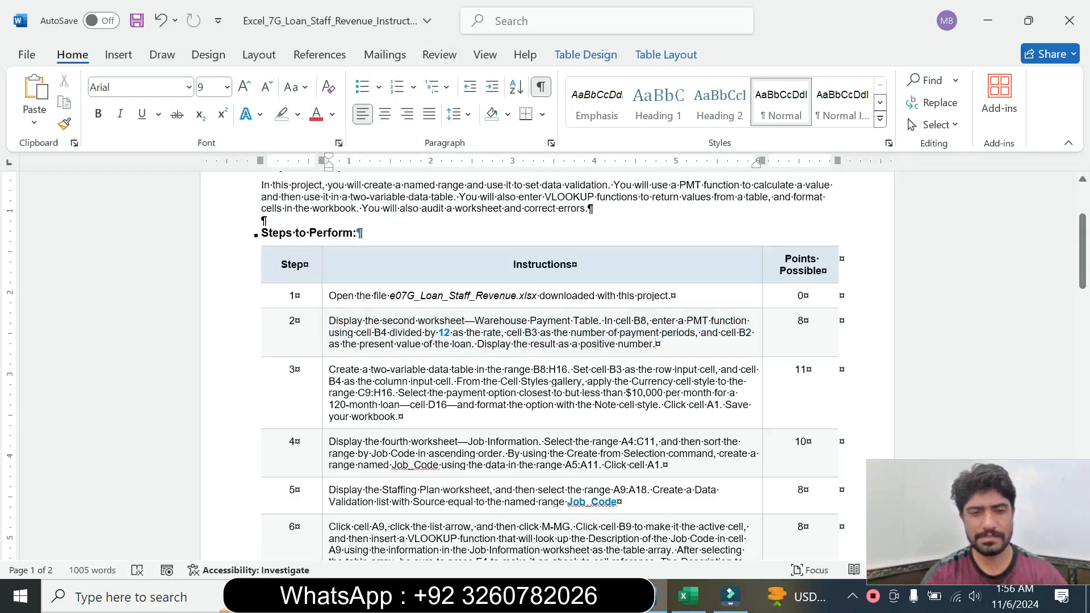
Set the step 3 instruction text to 16 pt and highlight it in turquoise
{"action": "left_click", "coordinate": [322, 393]}
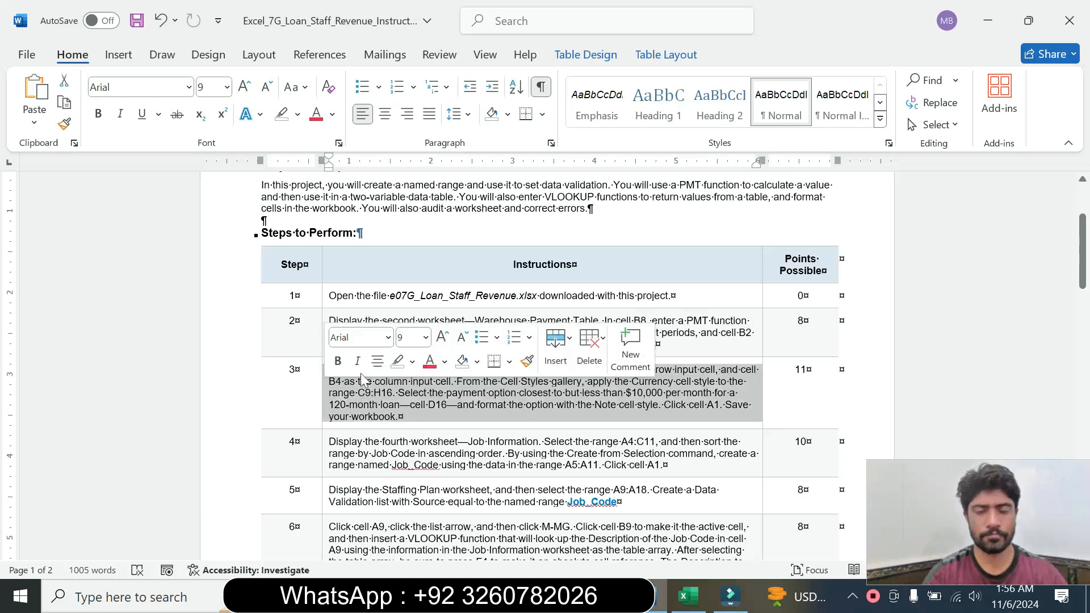
{"action": "left_click", "coordinate": [425, 338]}
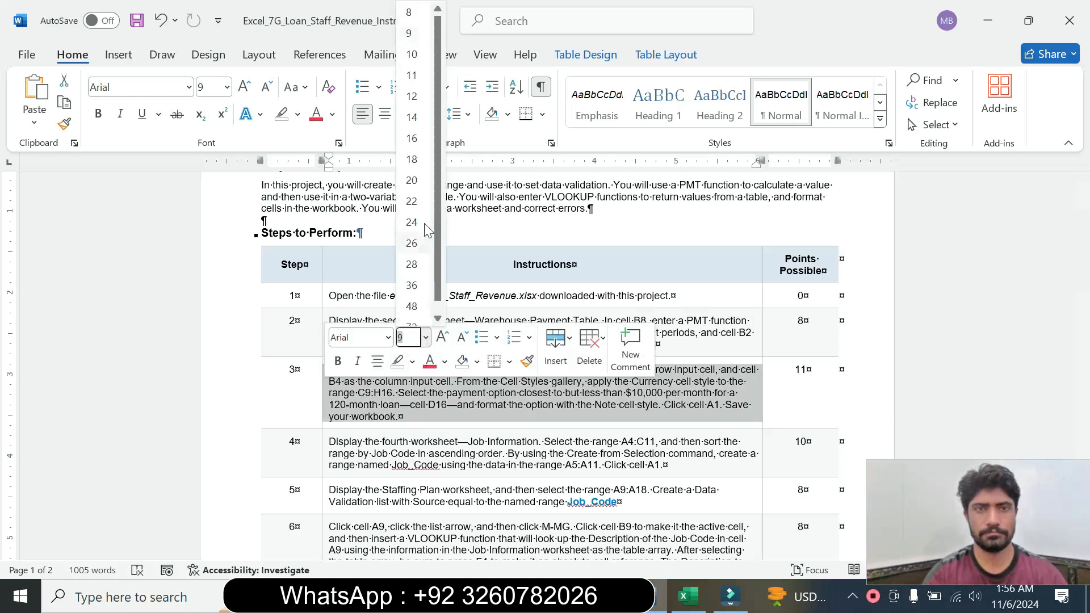
{"action": "left_click", "coordinate": [412, 138]}
{"action": "left_click", "coordinate": [296, 114]}
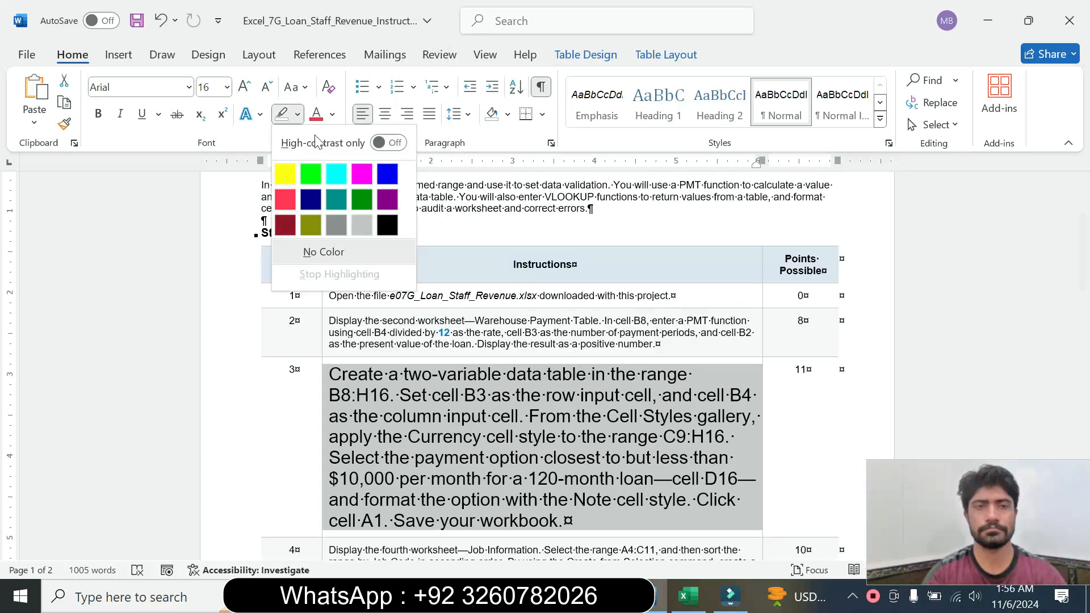
{"action": "left_click", "coordinate": [344, 171]}
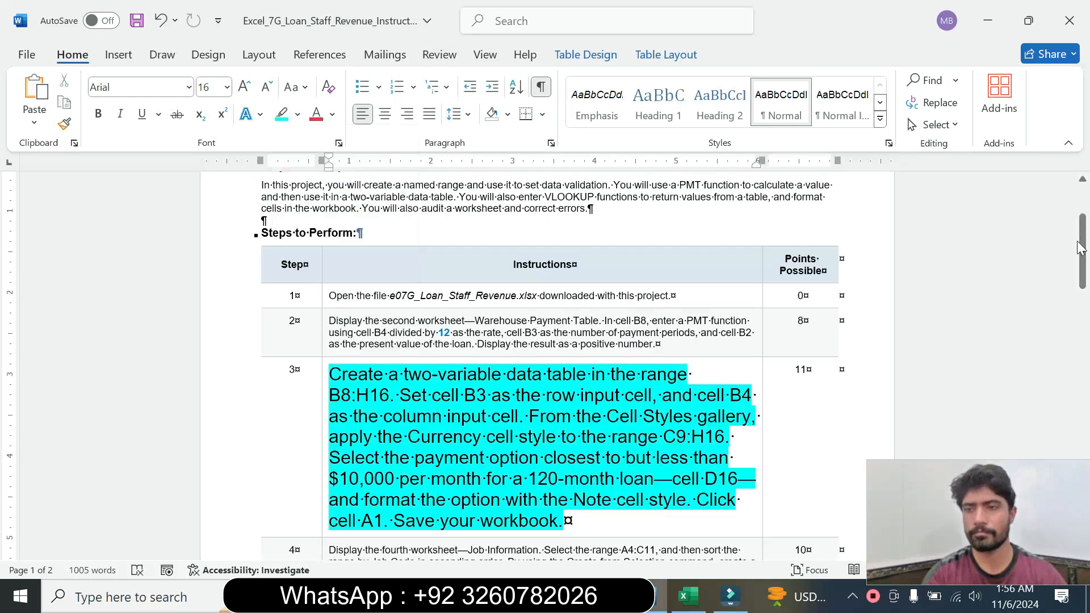
Read the step 3 instruction about the two-variable data table in B8:H16 and its cell styles
{"action": "left_click_drag", "start_coordinate": [1085, 256], "coordinate": [1087, 270]}
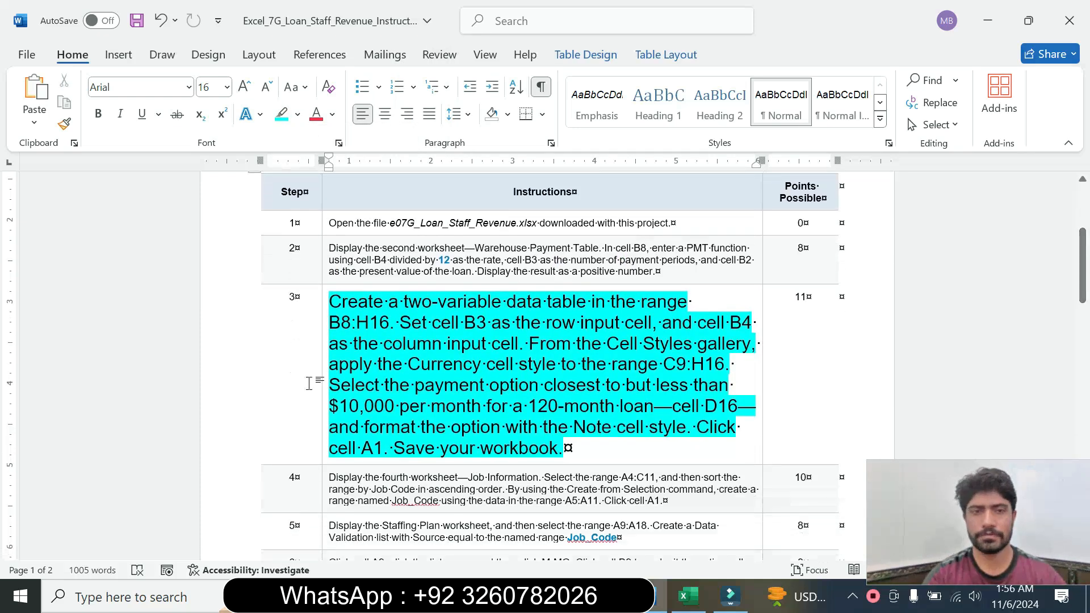
{"action": "left_click_drag", "start_coordinate": [329, 301], "coordinate": [489, 344]}
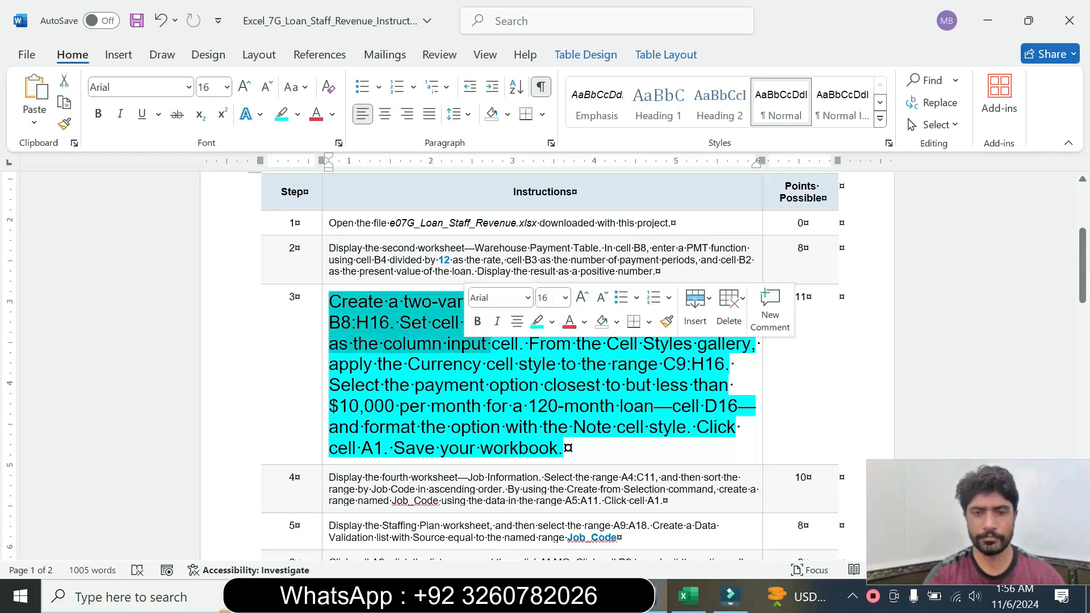
{"action": "left_click", "coordinate": [369, 324]}
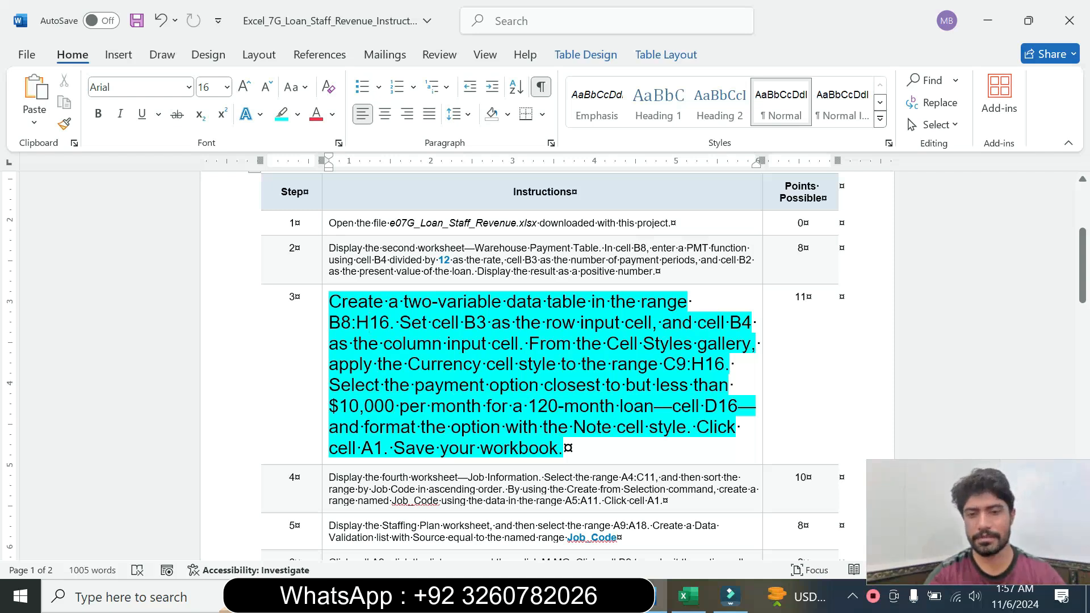
{"action": "left_click", "coordinate": [504, 427]}
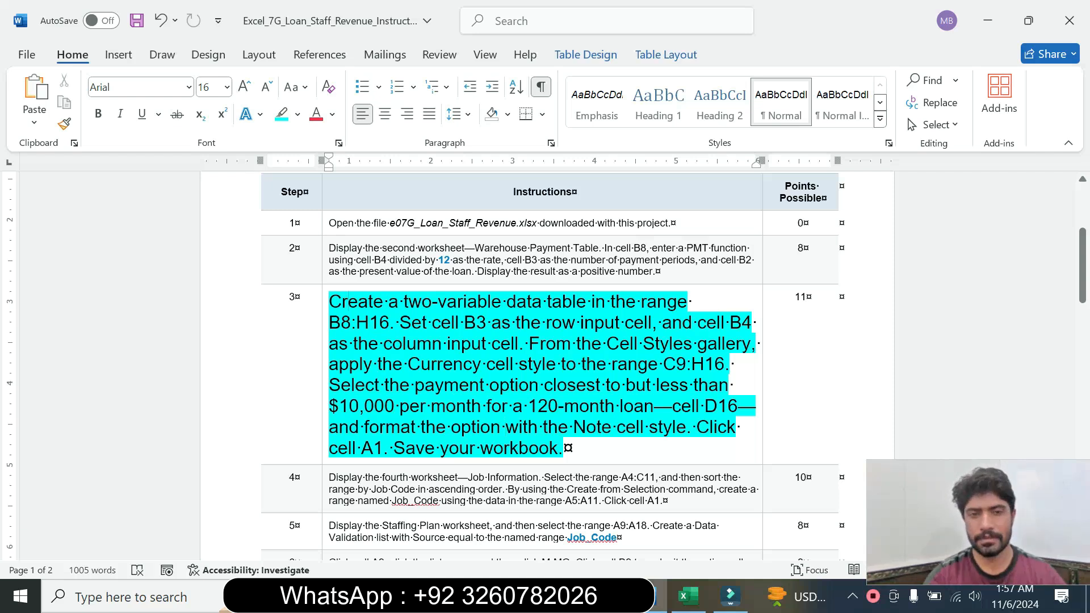
Copy the range B8:H16 from the step 3 instruction, switch to Excel and select that range on the Warehouse Payment Table sheet
{"action": "left_click_drag", "start_coordinate": [340, 303], "coordinate": [426, 325]}
{"action": "left_click", "coordinate": [472, 406]}
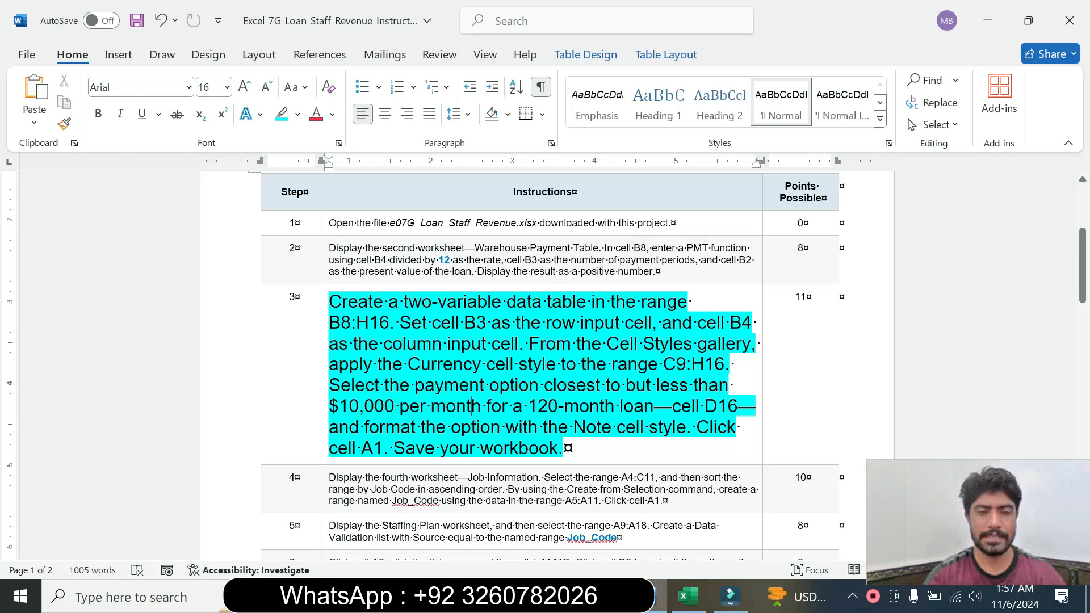
{"action": "left_click_drag", "start_coordinate": [330, 322], "coordinate": [369, 325]}
{"action": "left_click", "coordinate": [379, 344]}
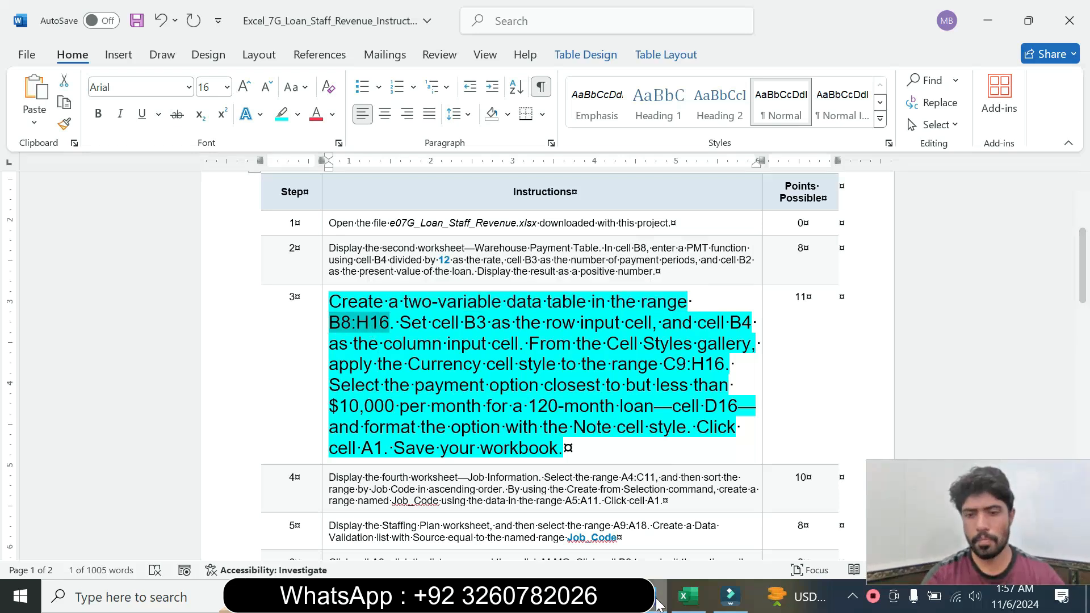
{"action": "left_click", "coordinate": [689, 600]}
{"action": "left_click", "coordinate": [22, 168]}
{"action": "type", "text": "B8:H16"}
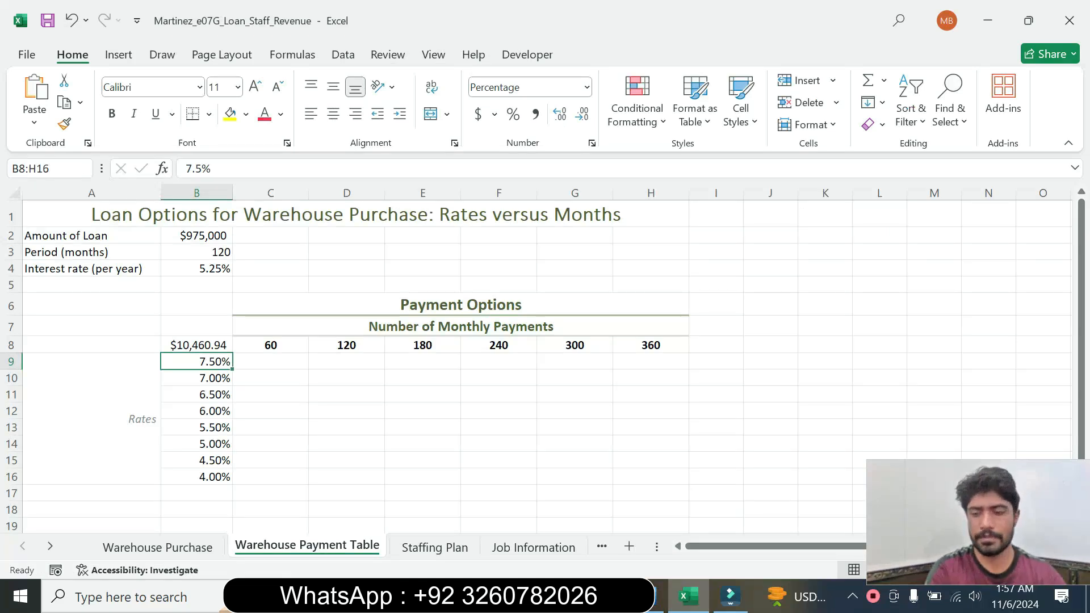
{"action": "key", "text": "Return"}
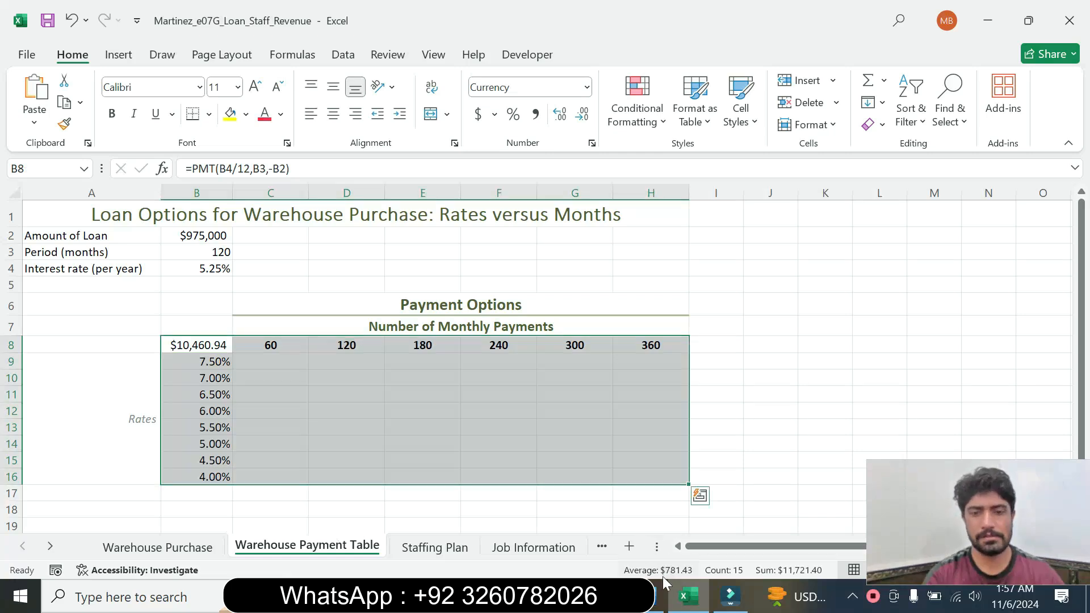
Recheck the step 3 instruction in Word, and start the What-If Analysis Data Table command in Excel for the selected range B8:H16
{"action": "left_click", "coordinate": [648, 596]}
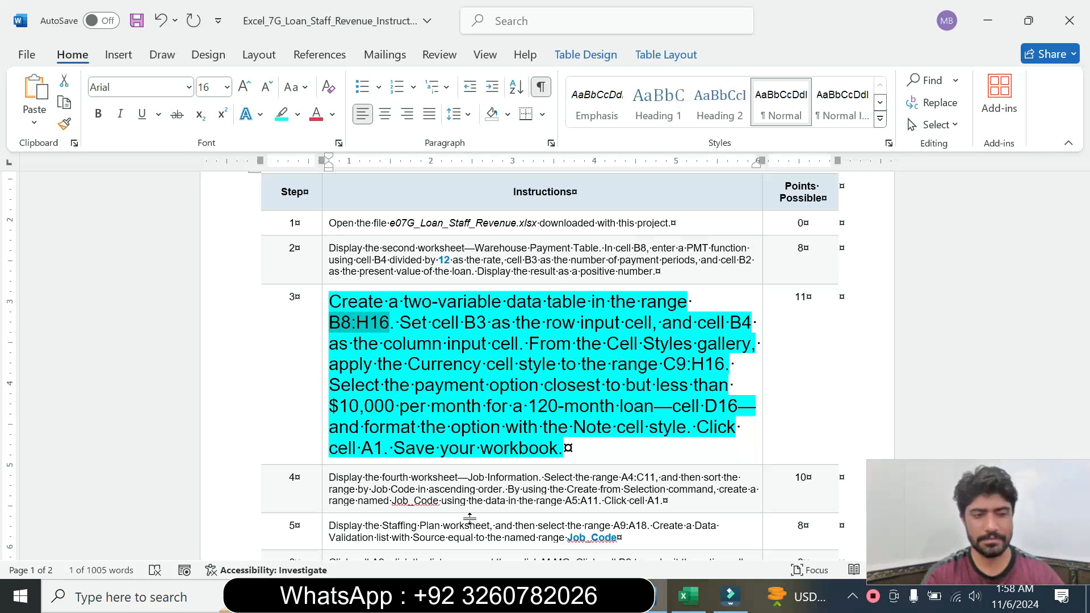
{"action": "left_click", "coordinate": [702, 594]}
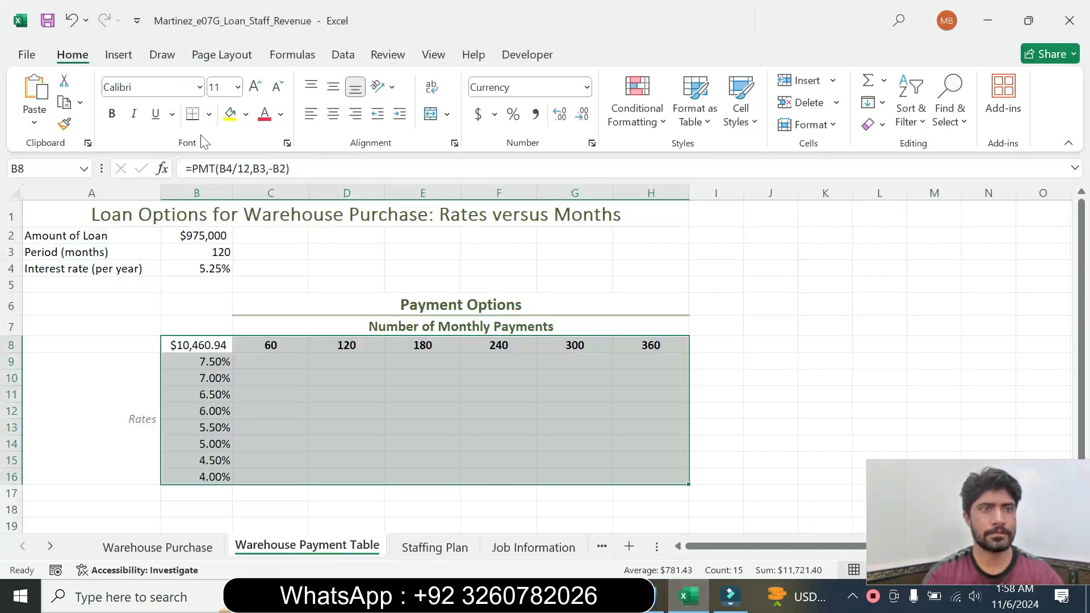
{"action": "left_click", "coordinate": [127, 60]}
{"action": "left_click", "coordinate": [291, 59]}
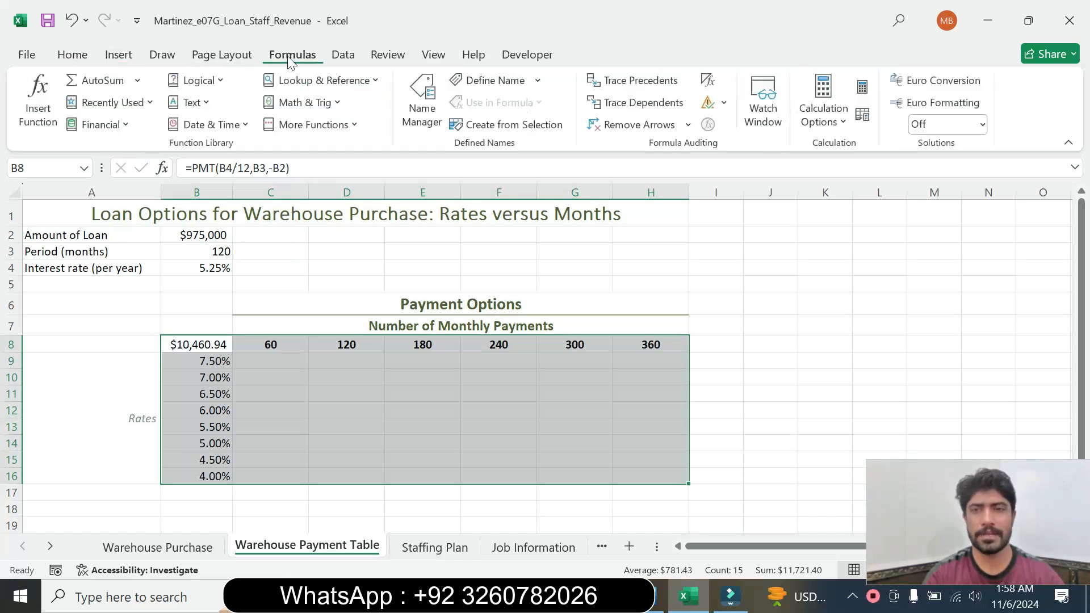
{"action": "left_click", "coordinate": [341, 60]}
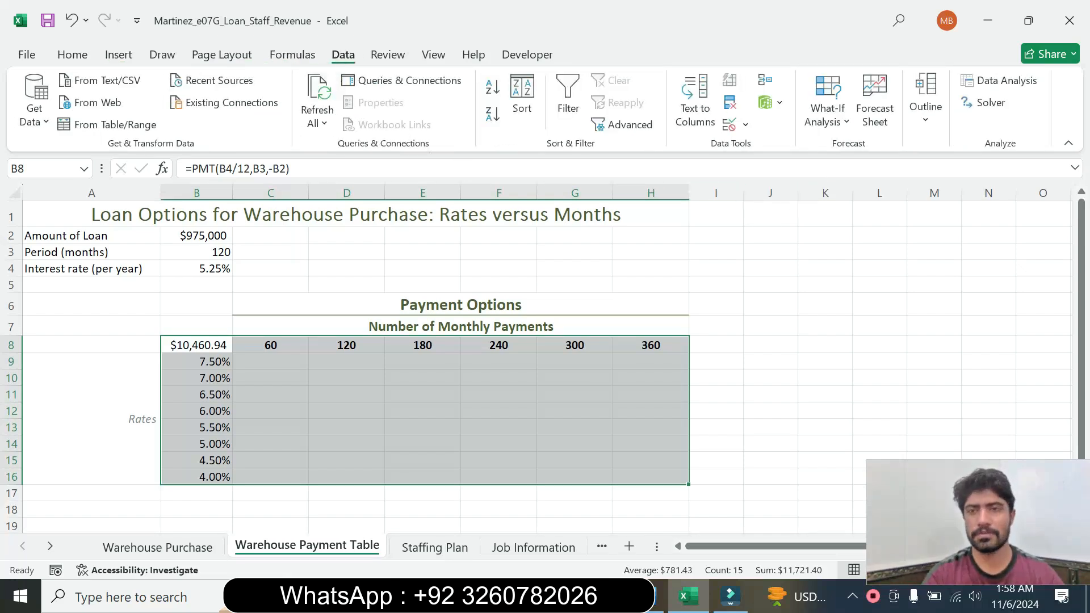
{"action": "left_click", "coordinate": [844, 126]}
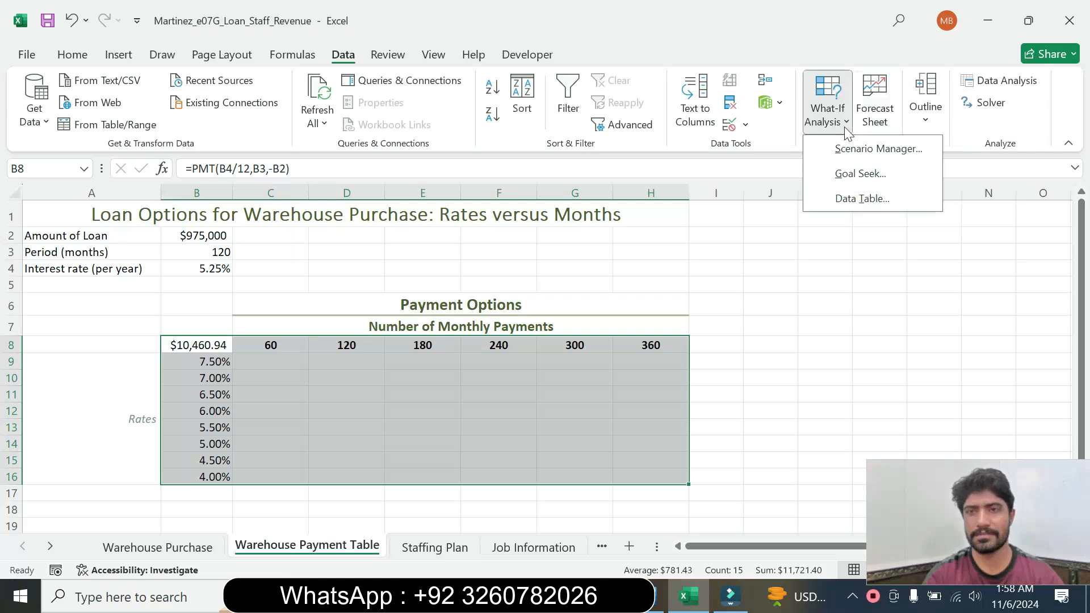
{"action": "left_click", "coordinate": [860, 174]}
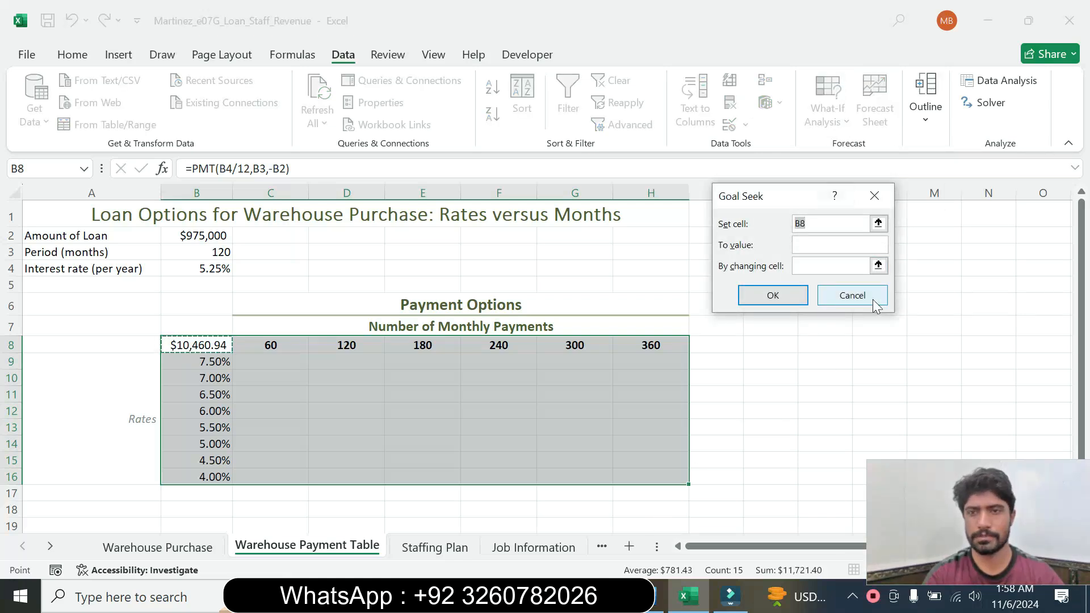
{"action": "left_click", "coordinate": [873, 303]}
{"action": "left_click", "coordinate": [829, 116]}
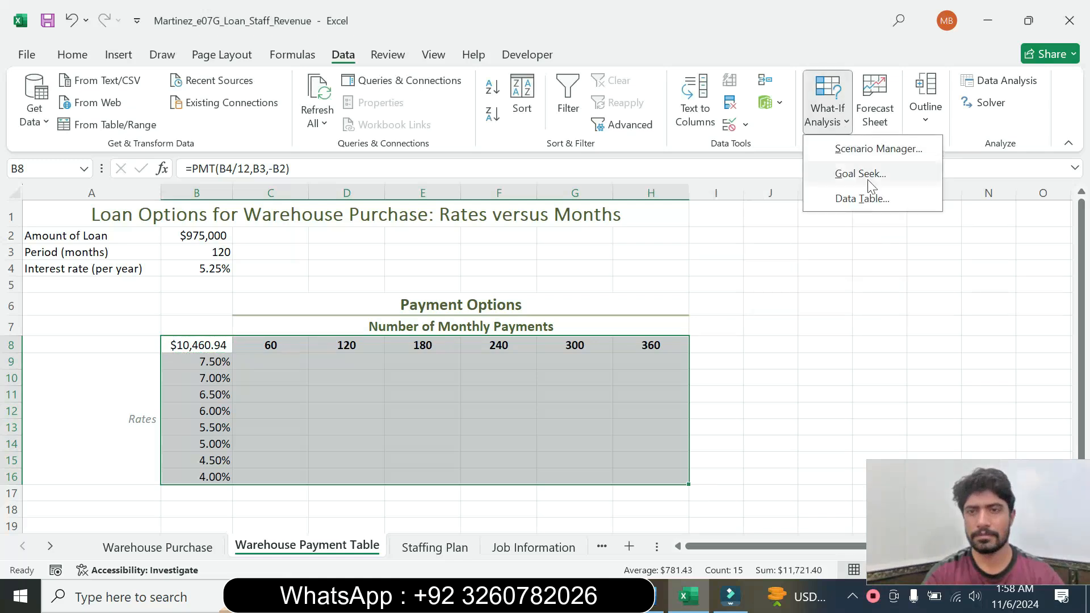
{"action": "left_click", "coordinate": [861, 198]}
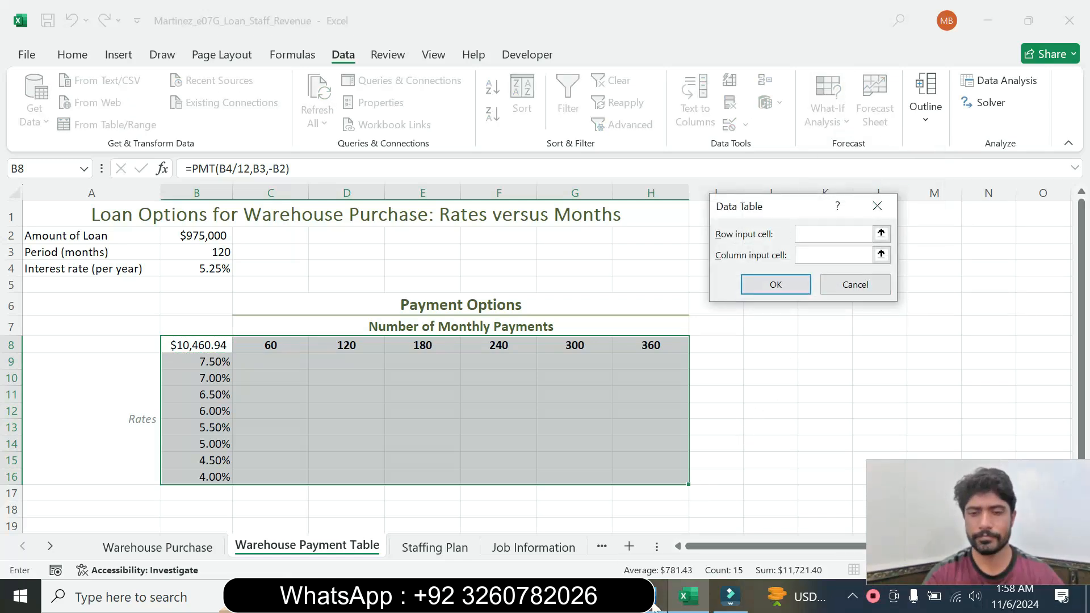
Following the Word instruction, set B3 as the row input cell and B4 as the column input cell, and create the data table in Excel
{"action": "left_click", "coordinate": [654, 606]}
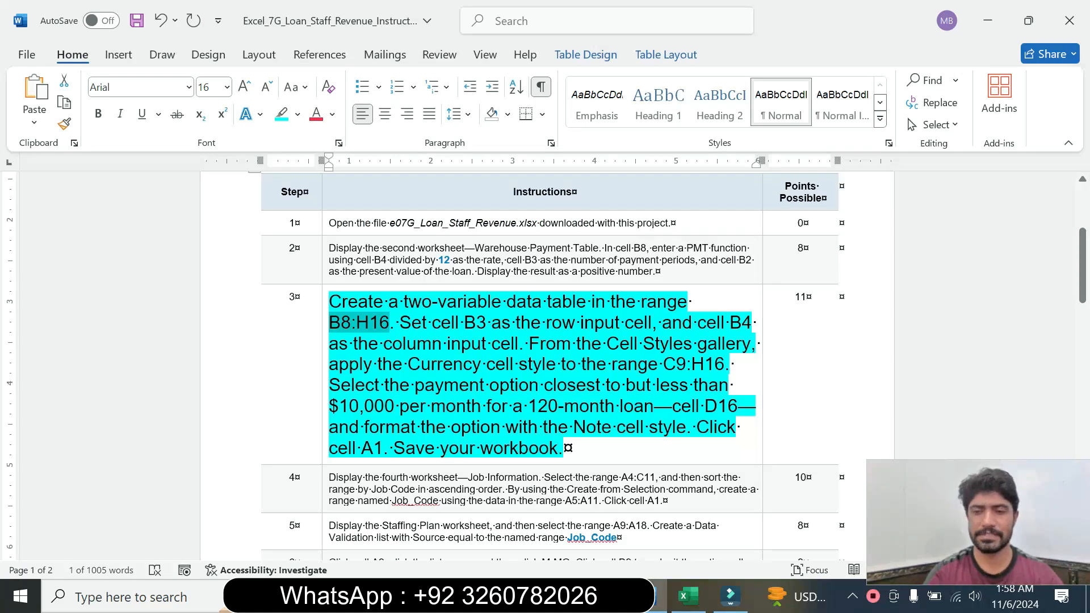
{"action": "left_click", "coordinate": [688, 596]}
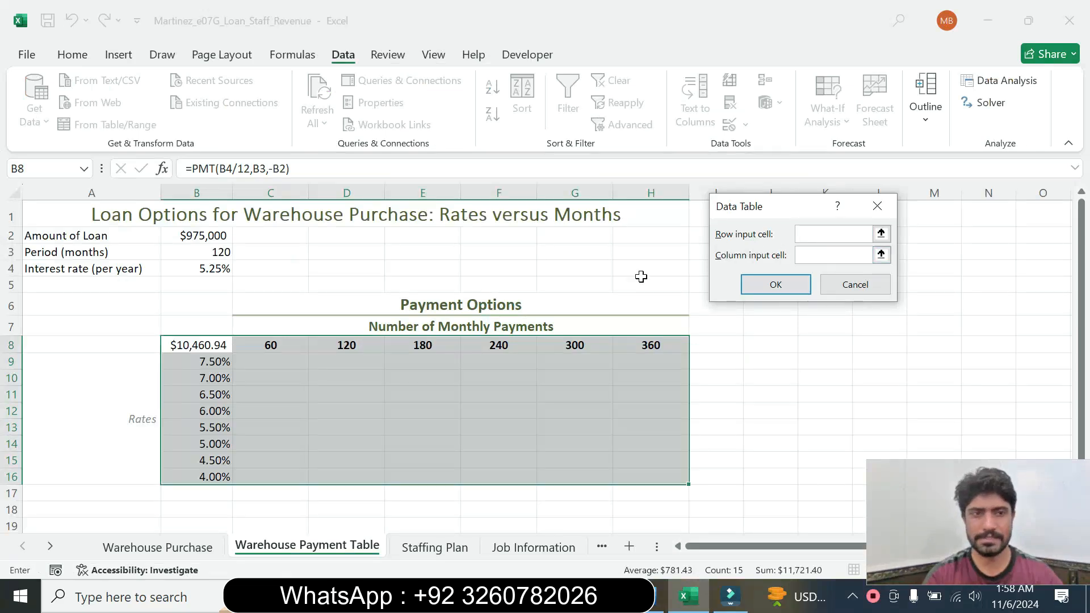
{"action": "left_click", "coordinate": [214, 253]}
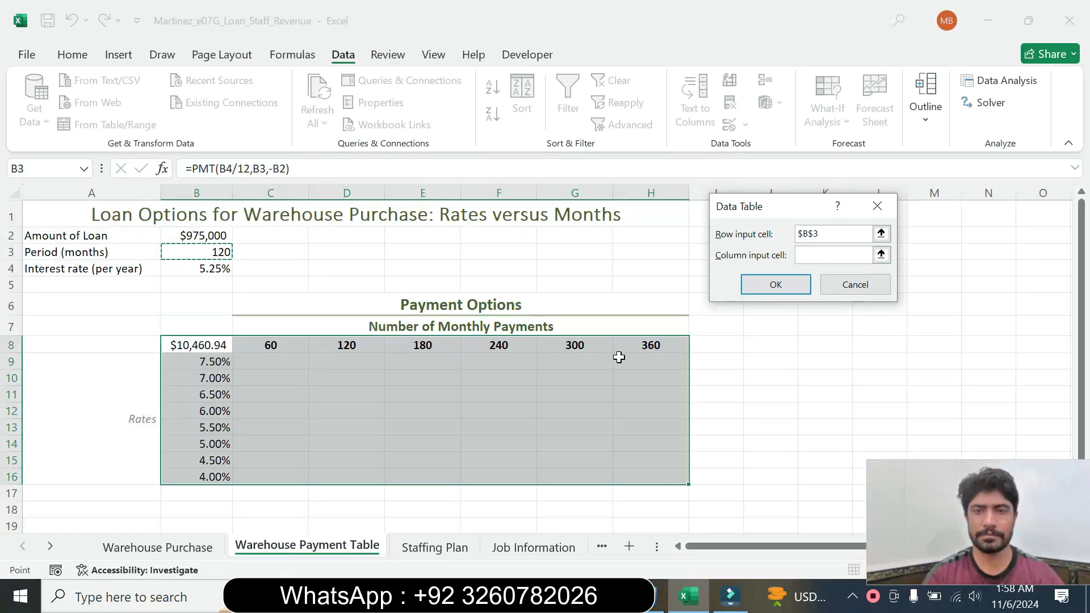
{"action": "left_click", "coordinate": [659, 596]}
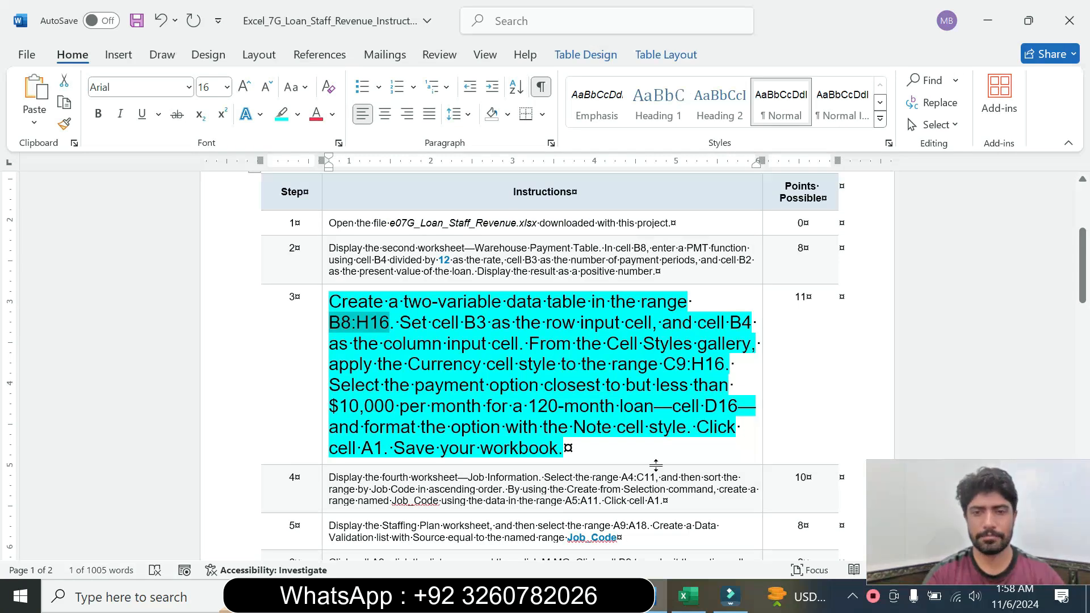
{"action": "left_click", "coordinate": [687, 596]}
{"action": "left_click", "coordinate": [862, 255]}
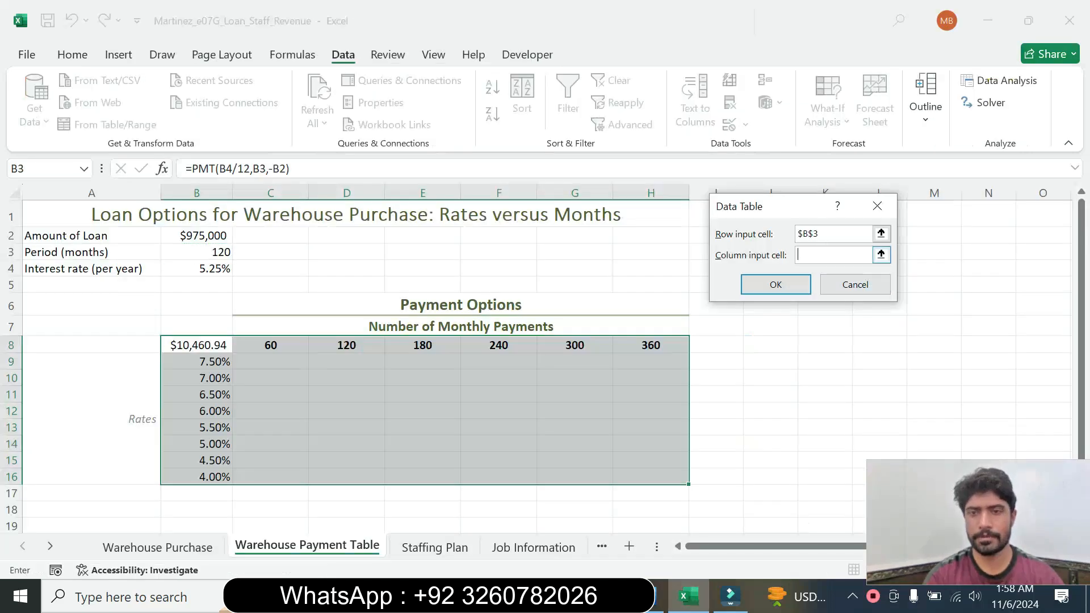
{"action": "left_click", "coordinate": [214, 269]}
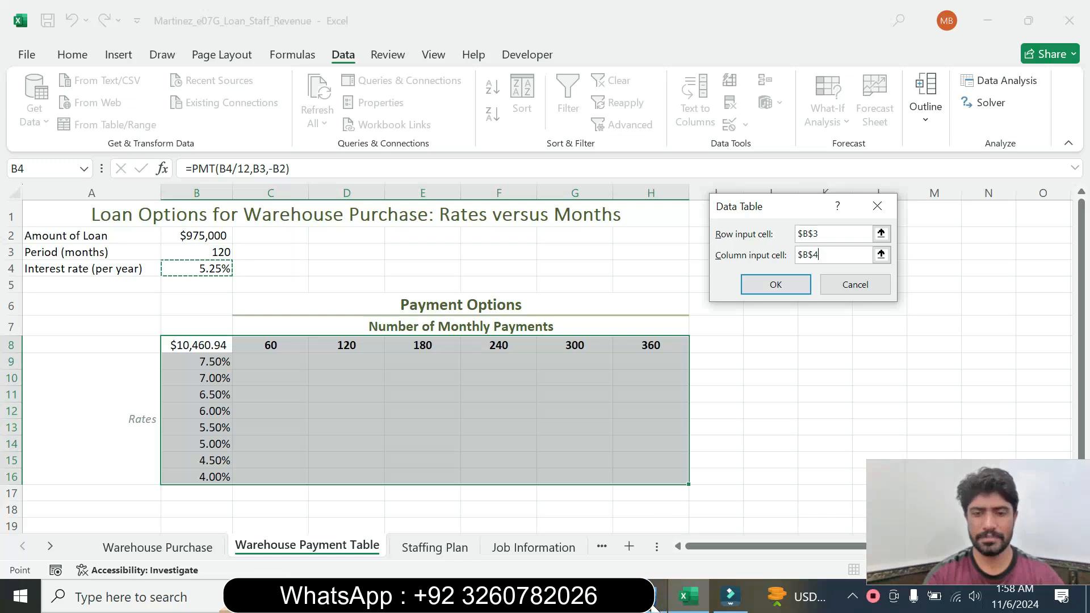
{"action": "left_click", "coordinate": [651, 596]}
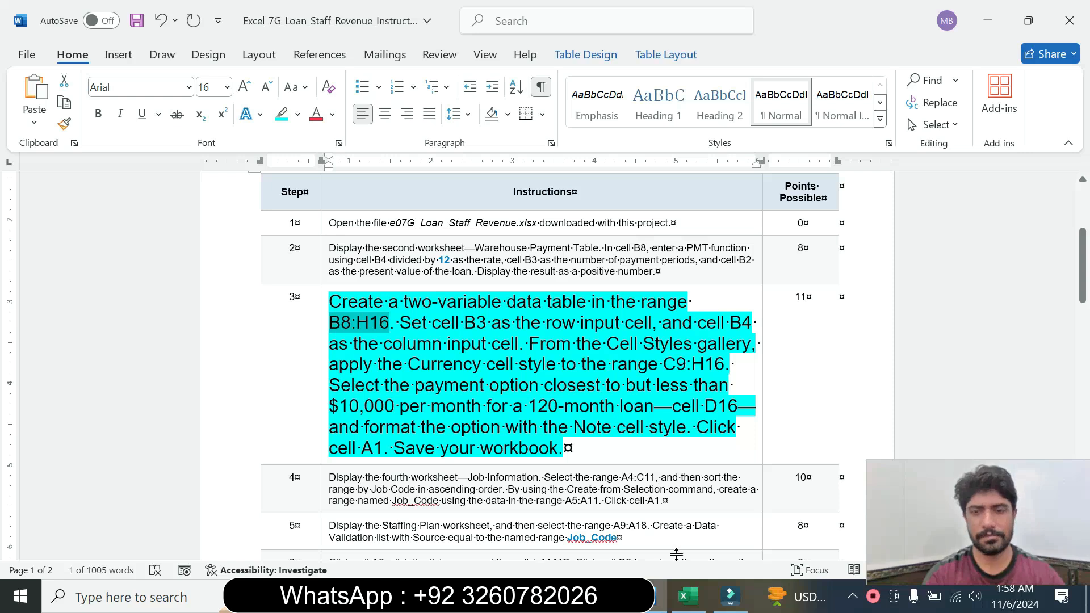
{"action": "left_click", "coordinate": [688, 596]}
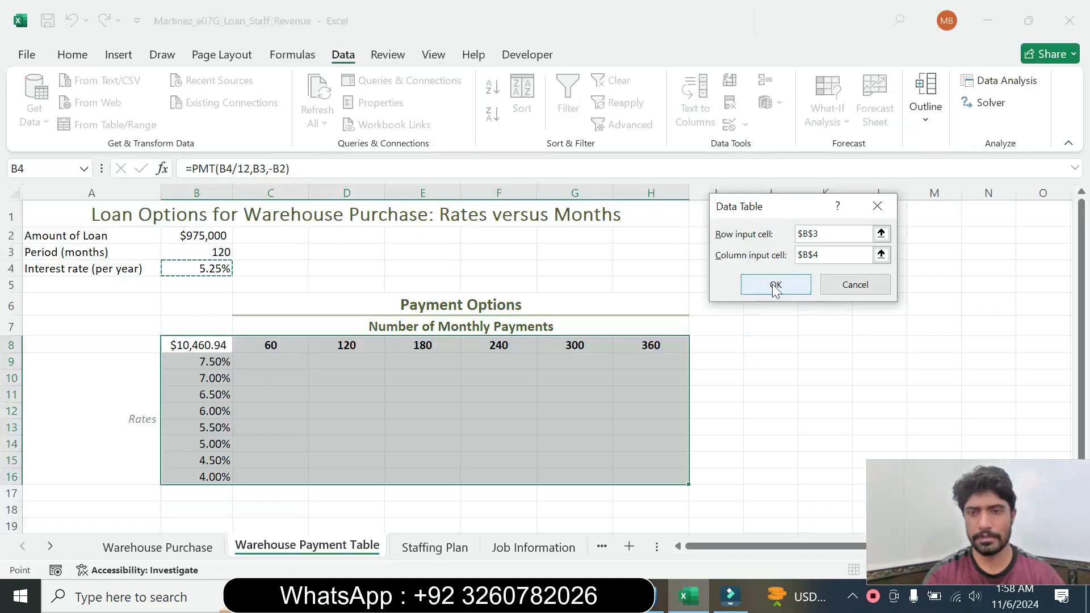
{"action": "left_click", "coordinate": [776, 286]}
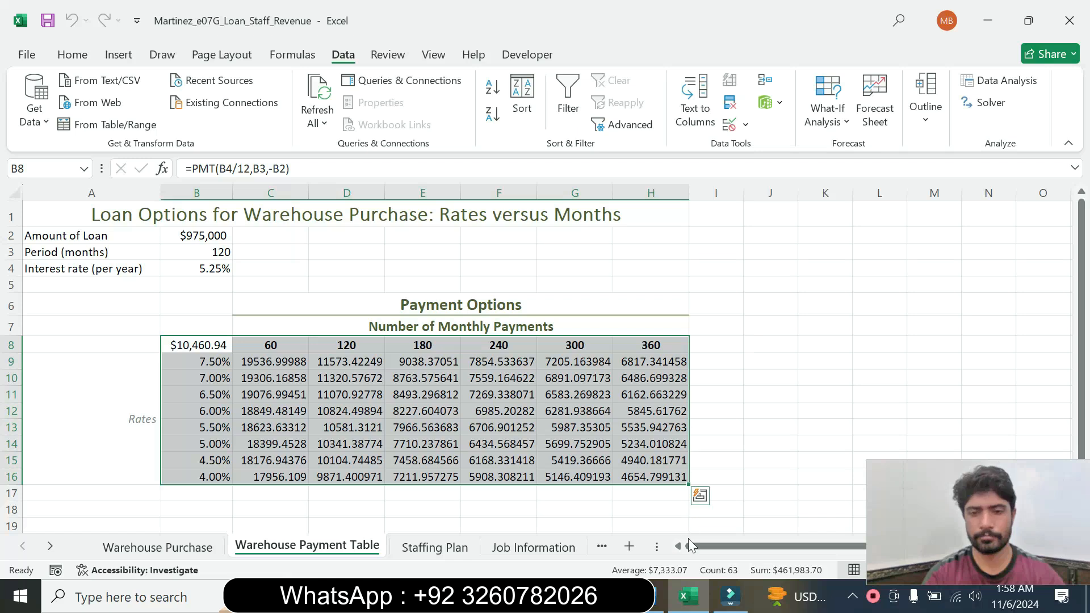
Copy the range C9:H16 from the Word instructions and select that range in the Excel payment table
{"action": "left_click", "coordinate": [658, 596]}
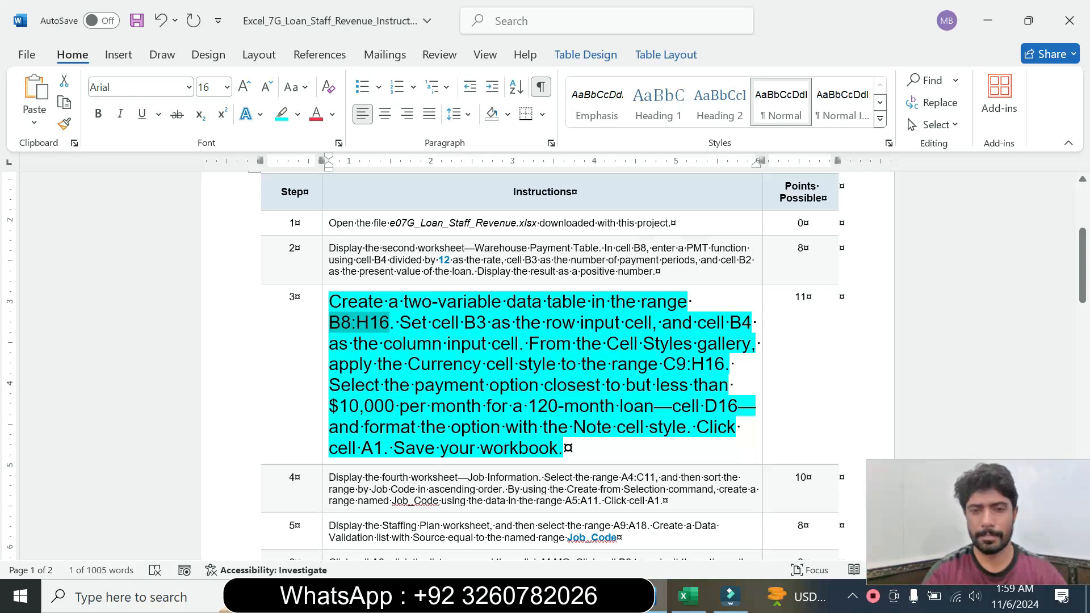
{"action": "left_click_drag", "start_coordinate": [662, 364], "coordinate": [725, 363]}
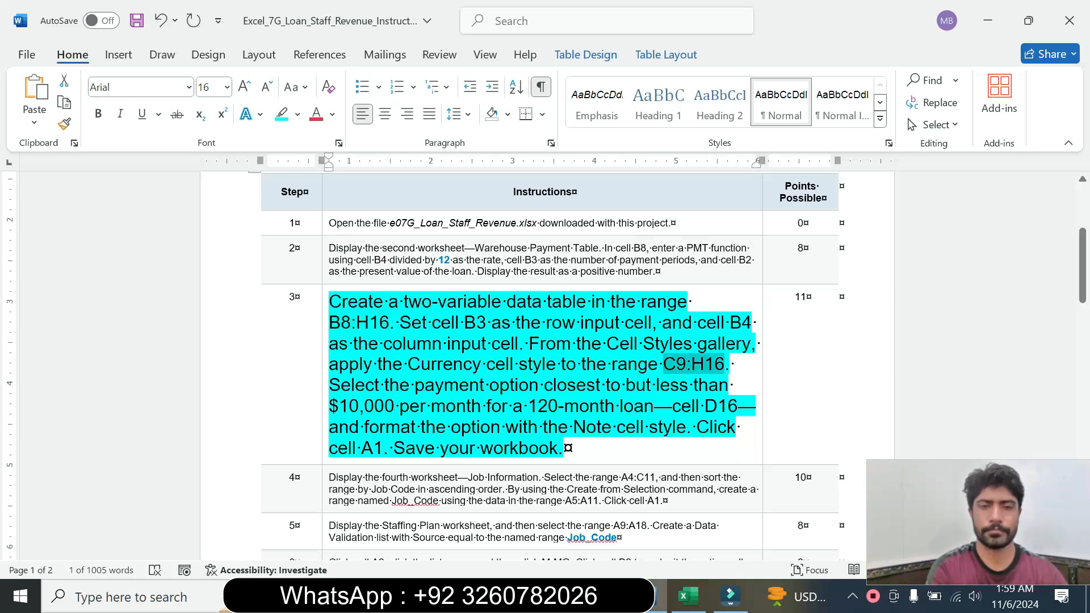
{"action": "left_click", "coordinate": [689, 596]}
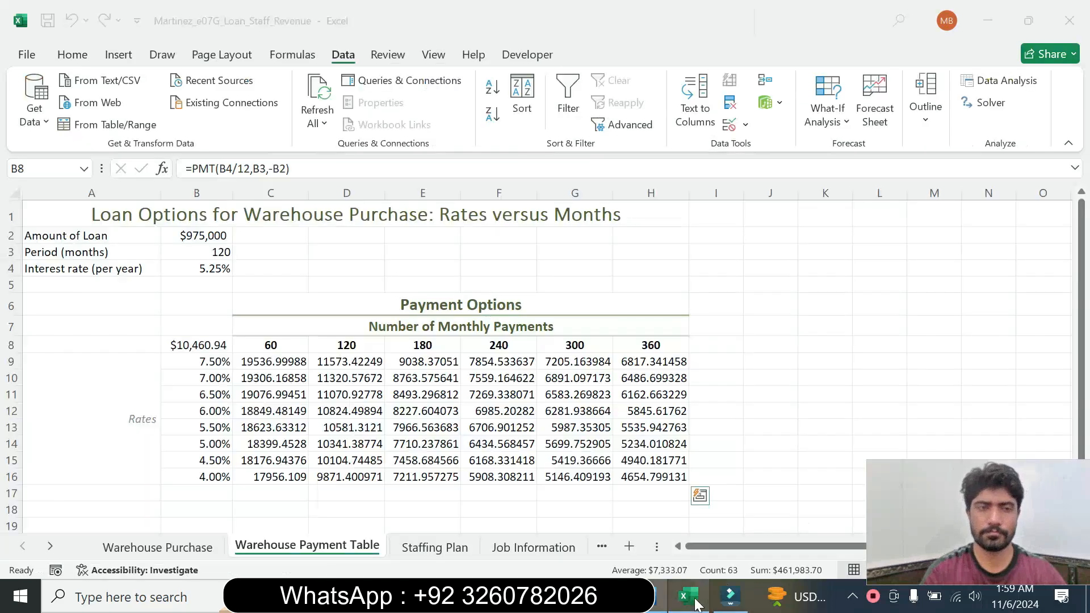
{"action": "left_click", "coordinate": [43, 168]}
{"action": "key", "text": "ctrl+v"}
{"action": "key", "text": "Return"}
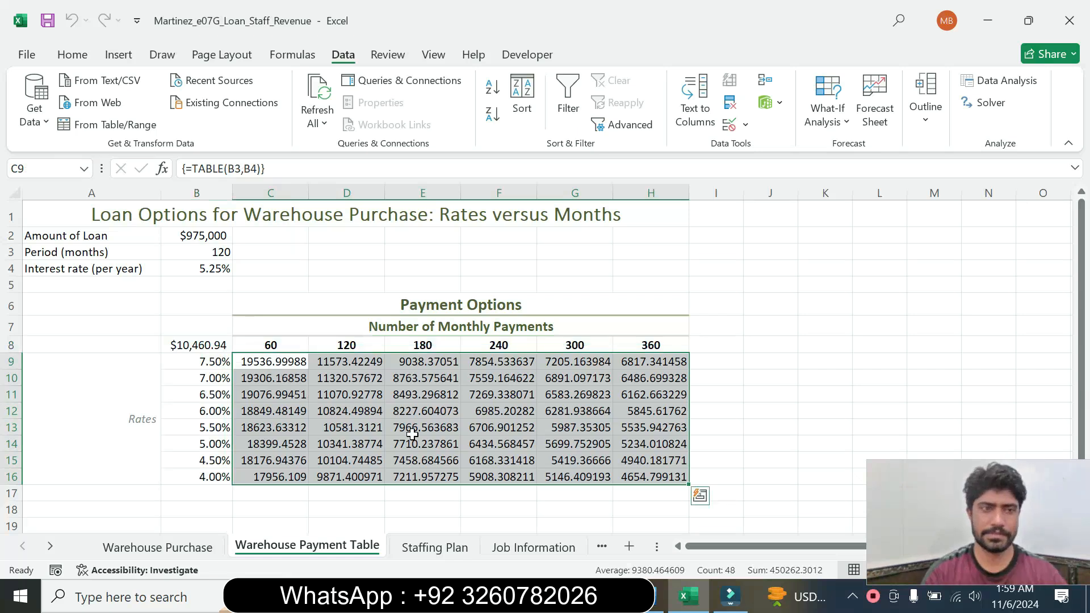
Check the required format in the Word instructions, and apply the Currency cell style to the range C9:H16 in Excel
{"action": "left_click", "coordinate": [648, 597]}
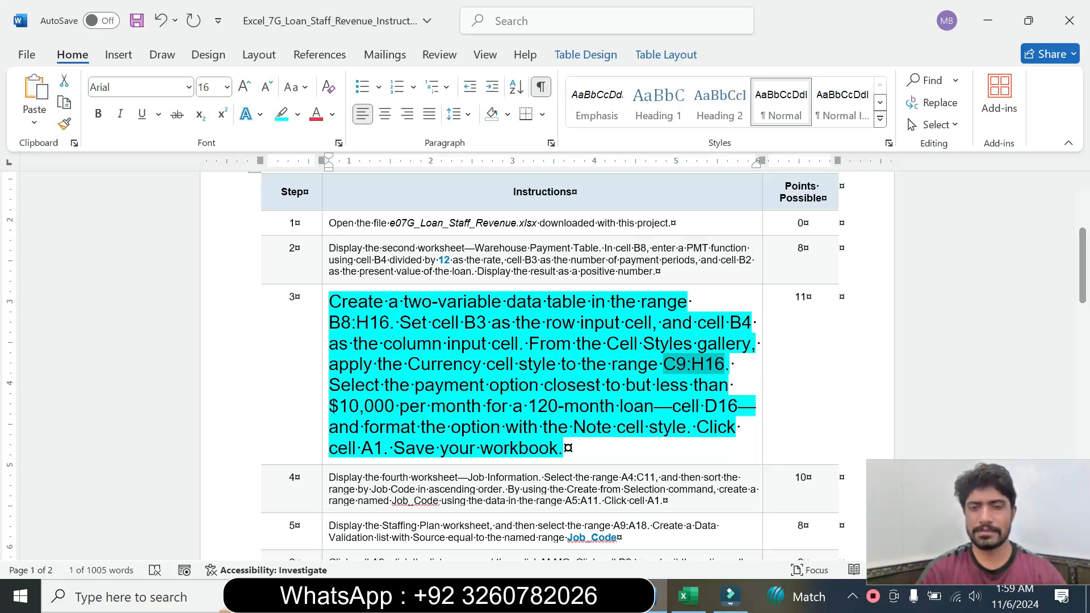
{"action": "left_click", "coordinate": [684, 596]}
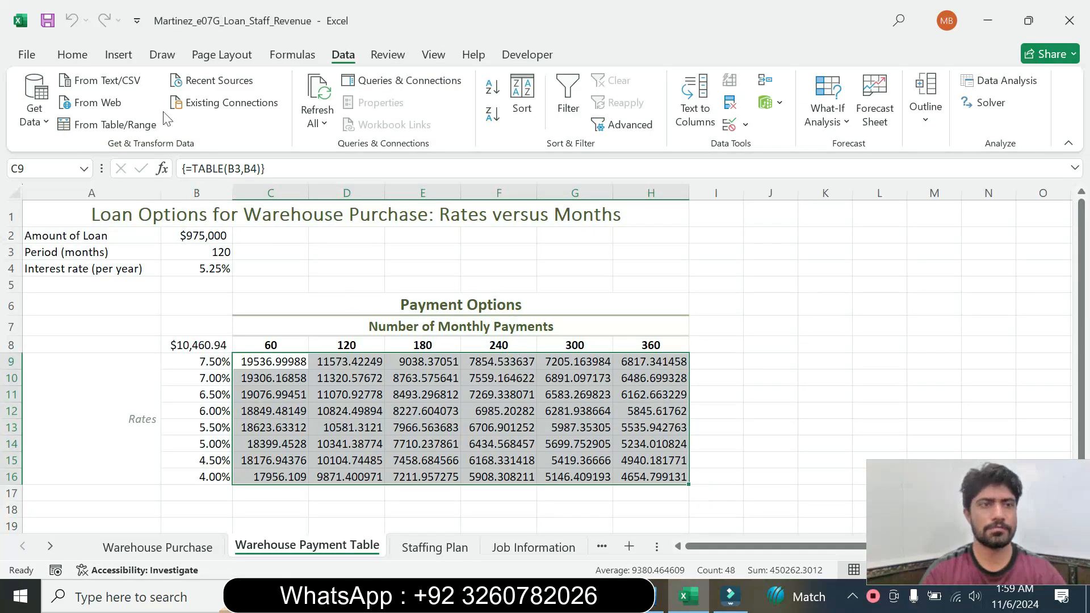
{"action": "left_click", "coordinate": [128, 54]}
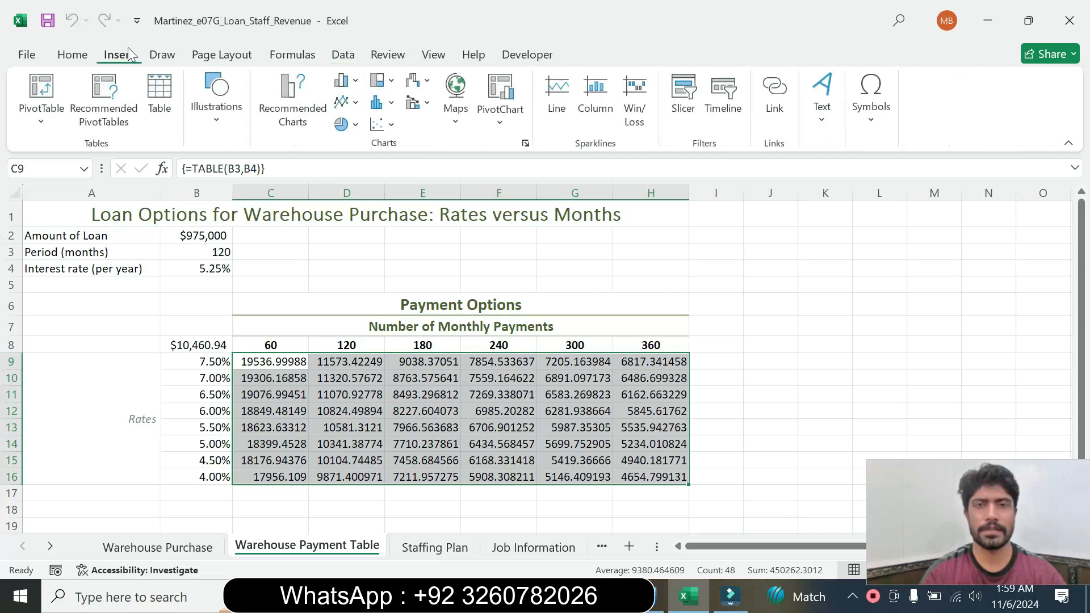
{"action": "left_click", "coordinate": [72, 54]}
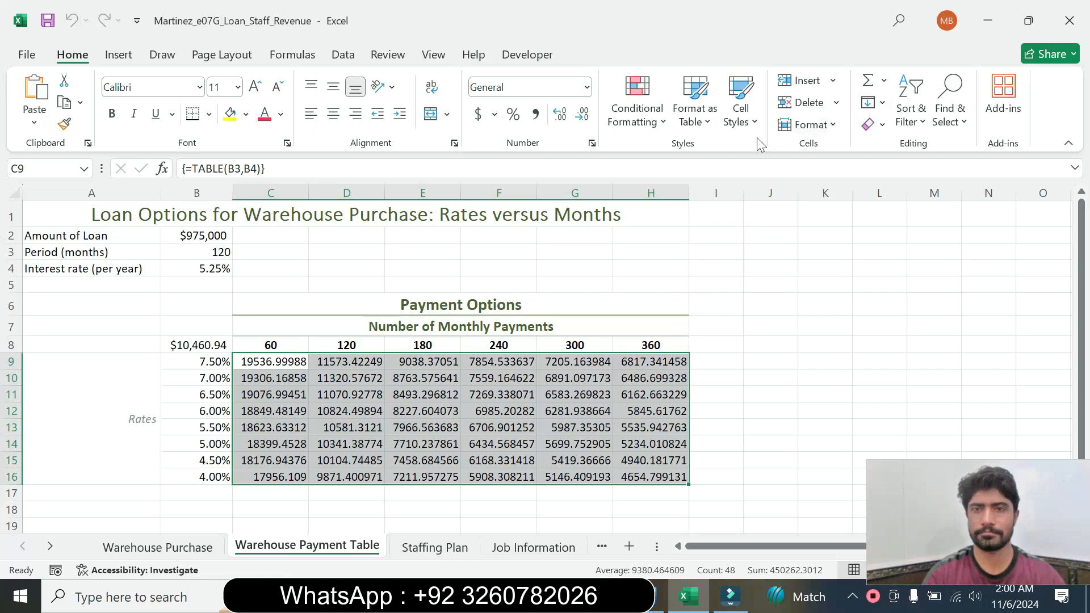
{"action": "left_click", "coordinate": [749, 117]}
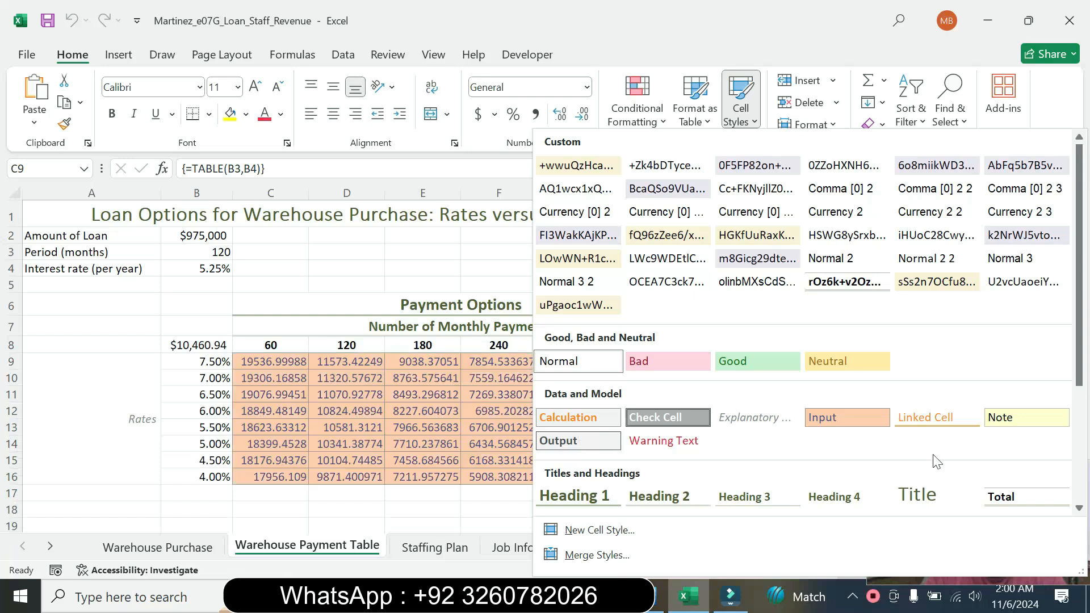
{"action": "left_click_drag", "start_coordinate": [1079, 370], "coordinate": [1077, 475]}
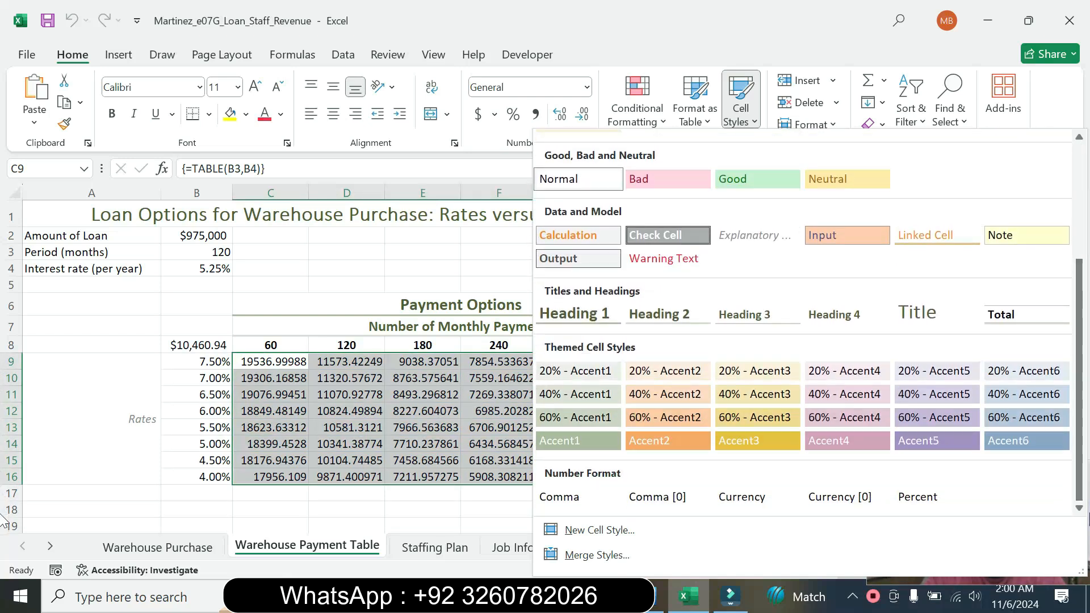
{"action": "left_click", "coordinate": [764, 498]}
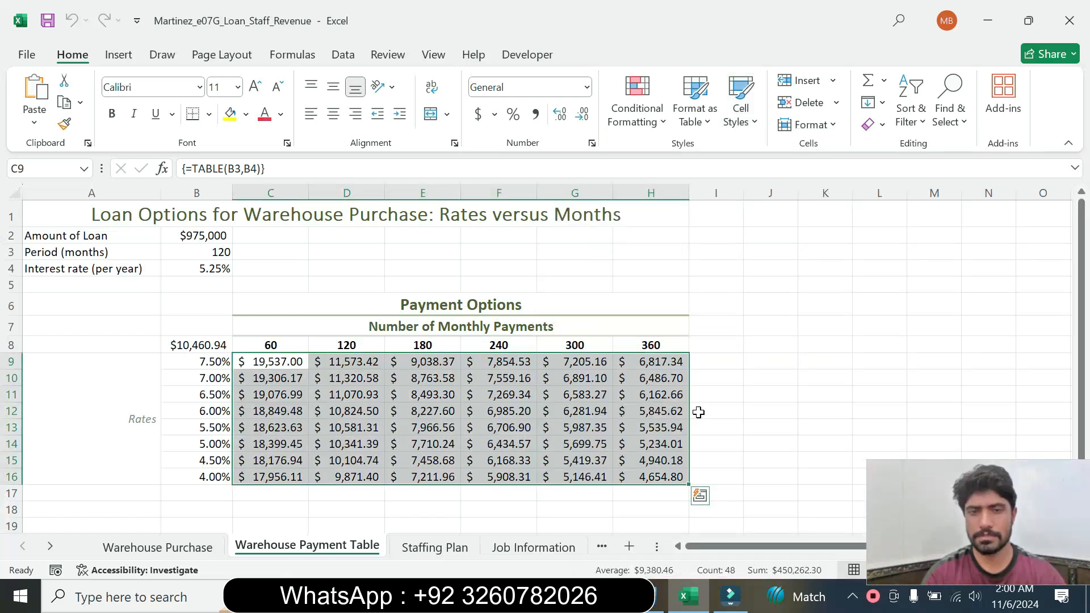
Check the payment option required by step 3 in the Word instructions, and select cell D16 in the Excel payment table
{"action": "left_click", "coordinate": [659, 598]}
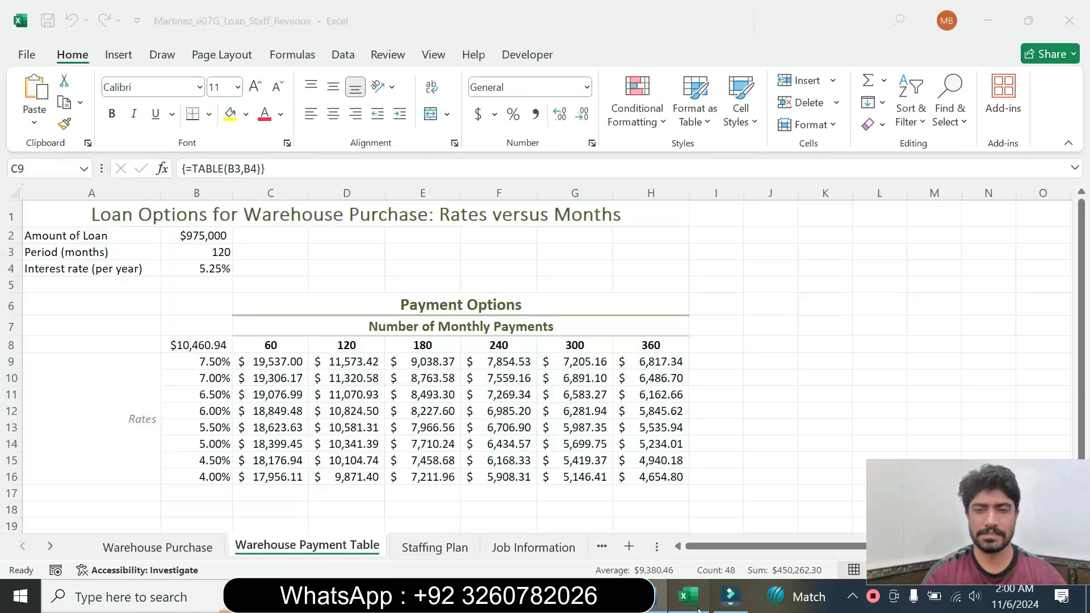
{"action": "left_click", "coordinate": [684, 596]}
{"action": "left_click", "coordinate": [352, 480]}
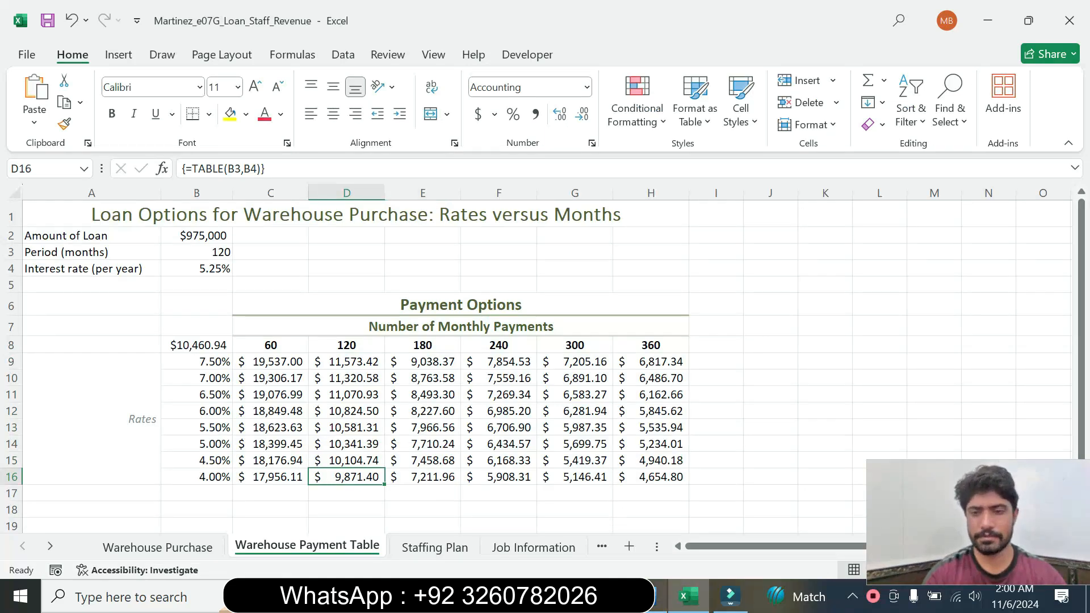
{"action": "left_click", "coordinate": [658, 596]}
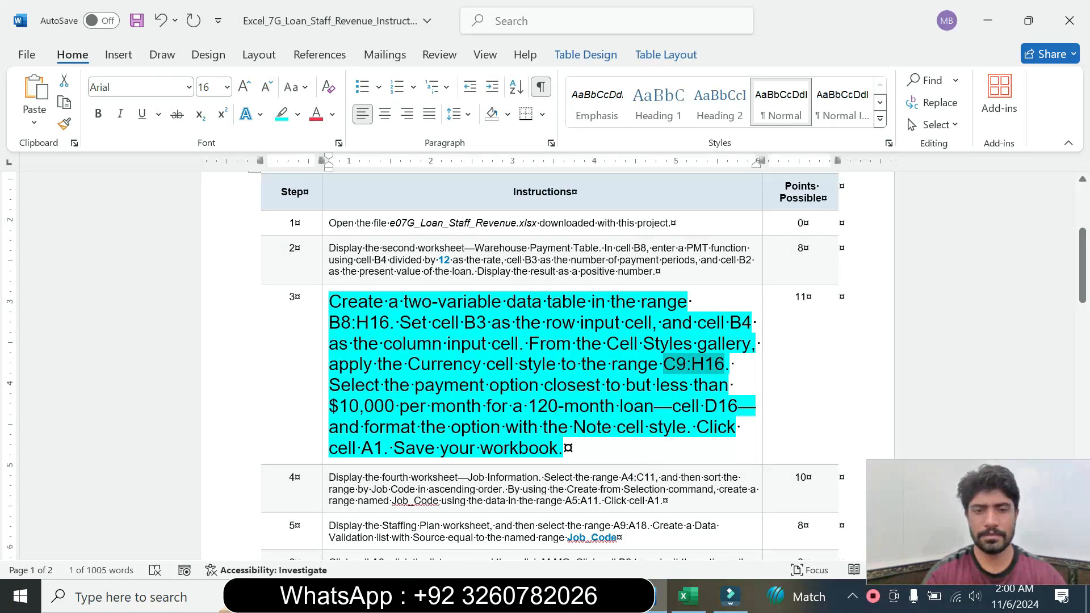
{"action": "left_click", "coordinate": [684, 596]}
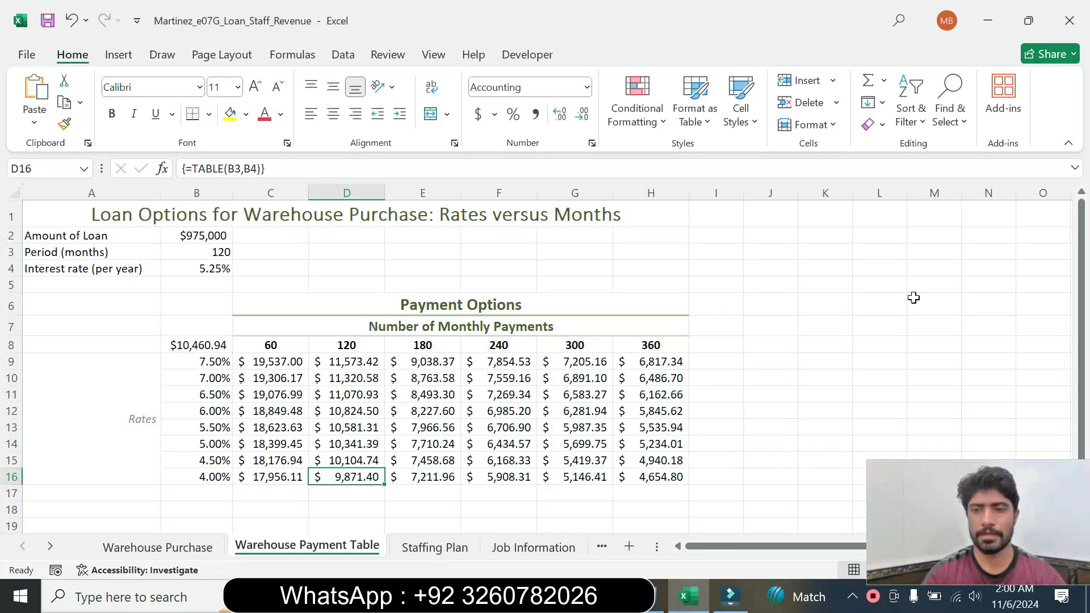
Recheck the required format in the Word instructions, and apply the Note cell style to cell D16 in Excel
{"action": "left_click_drag", "start_coordinate": [939, 516], "coordinate": [391, 471]}
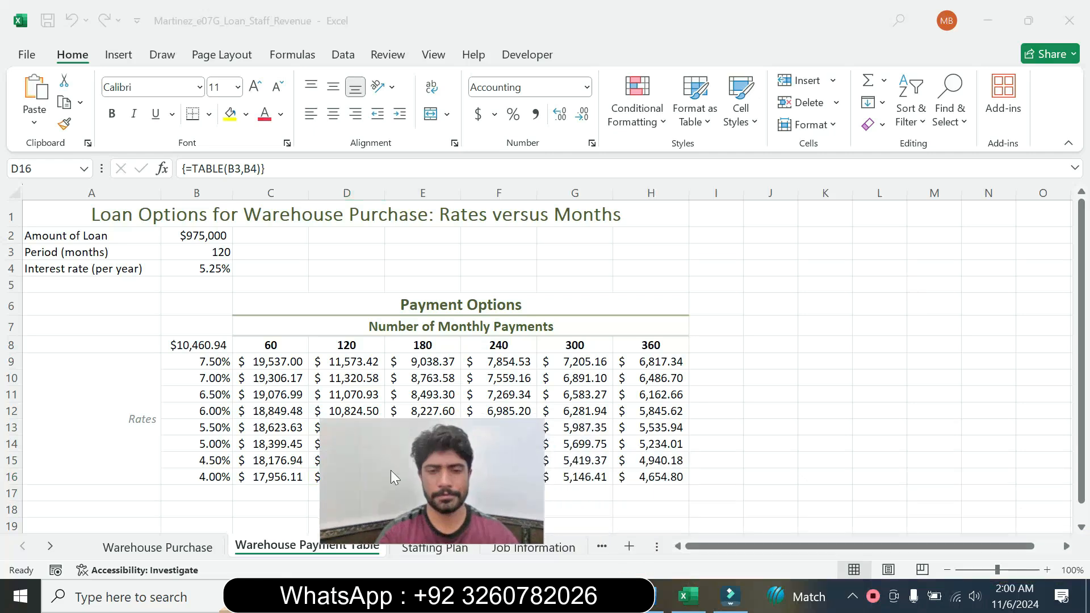
{"action": "left_click", "coordinate": [750, 101]}
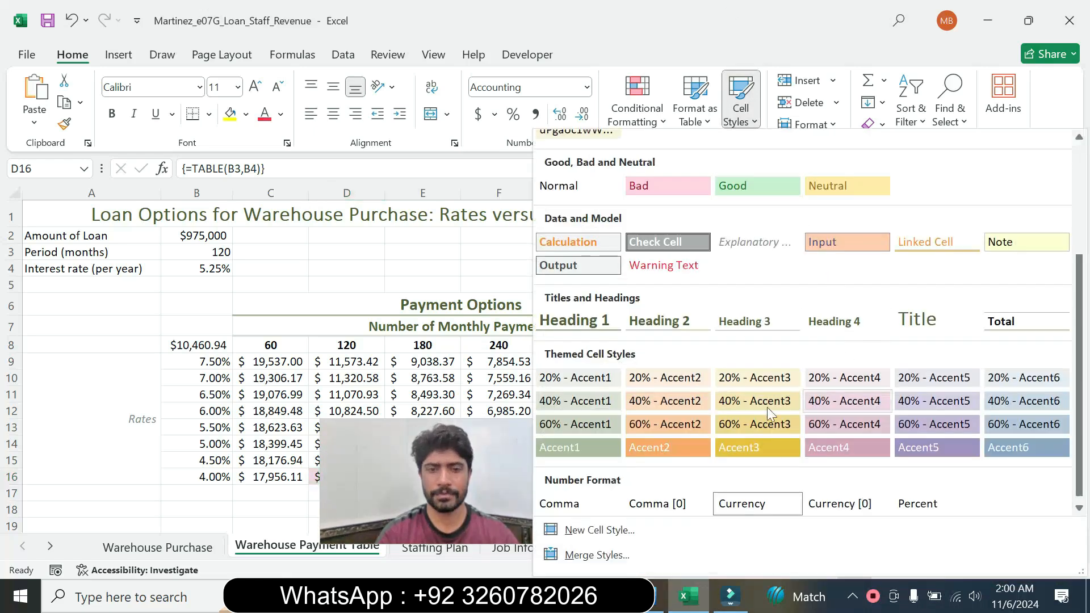
{"action": "left_click", "coordinate": [654, 600]}
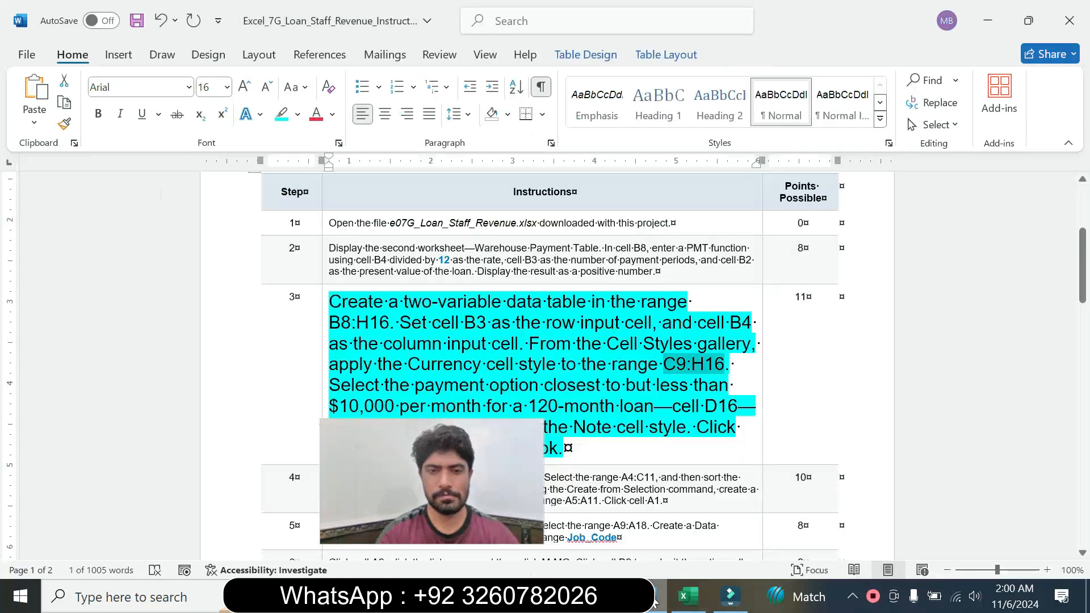
{"action": "left_click_drag", "start_coordinate": [481, 482], "coordinate": [399, 498]}
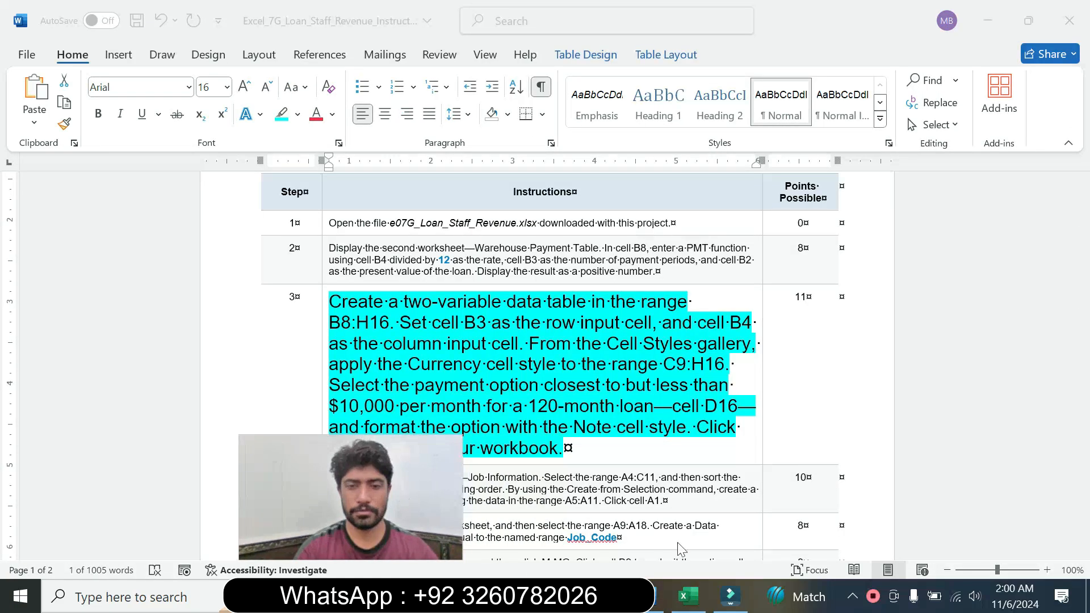
{"action": "left_click", "coordinate": [694, 596]}
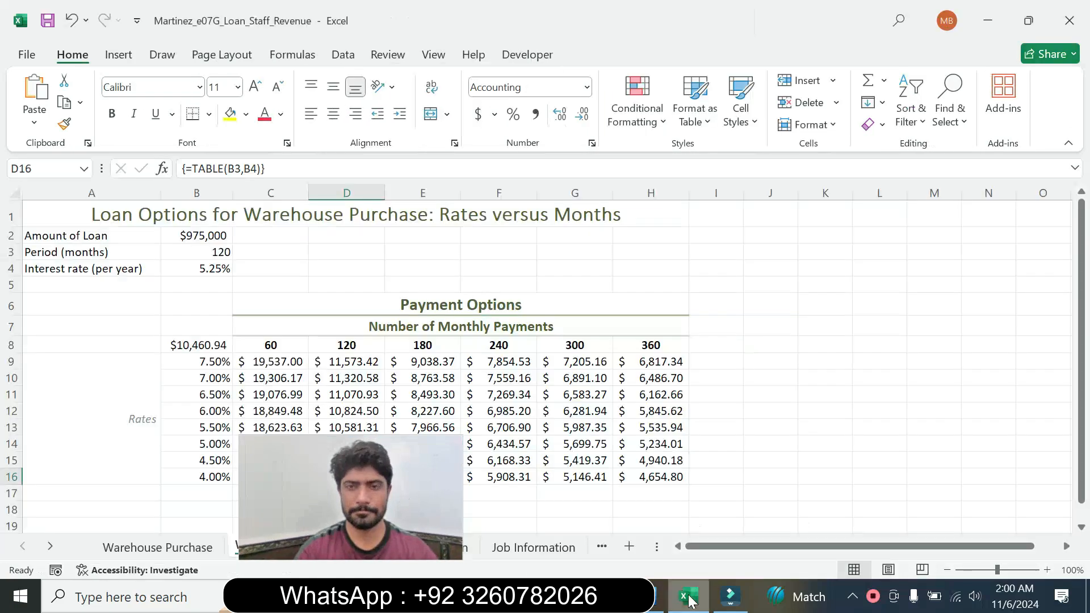
{"action": "left_click", "coordinate": [745, 129]}
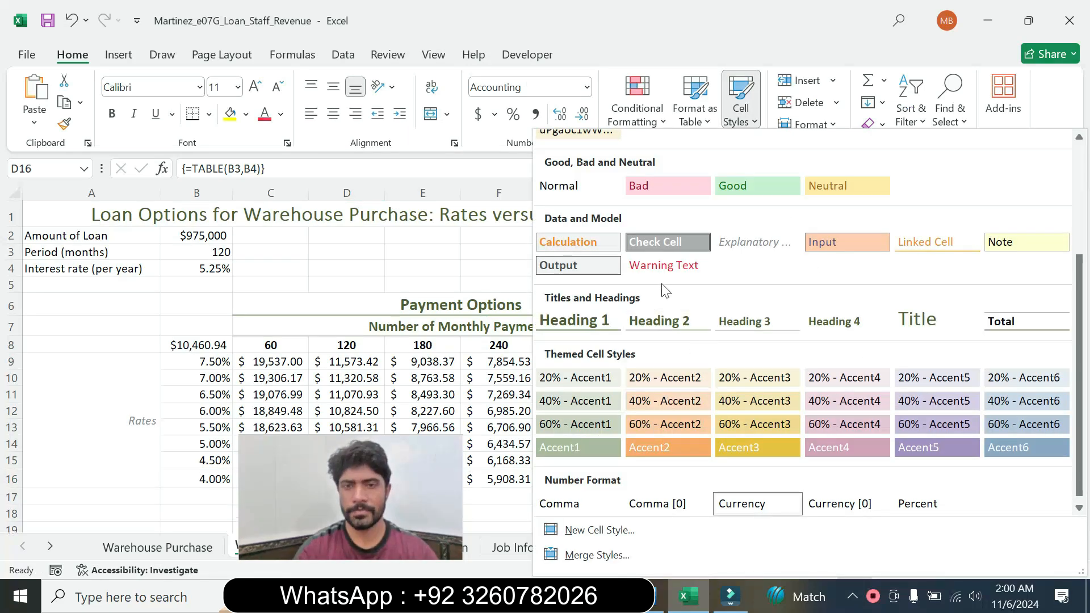
{"action": "left_click", "coordinate": [1006, 248]}
{"action": "left_click_drag", "start_coordinate": [346, 493], "coordinate": [607, 512]}
{"action": "left_click", "coordinate": [329, 481]}
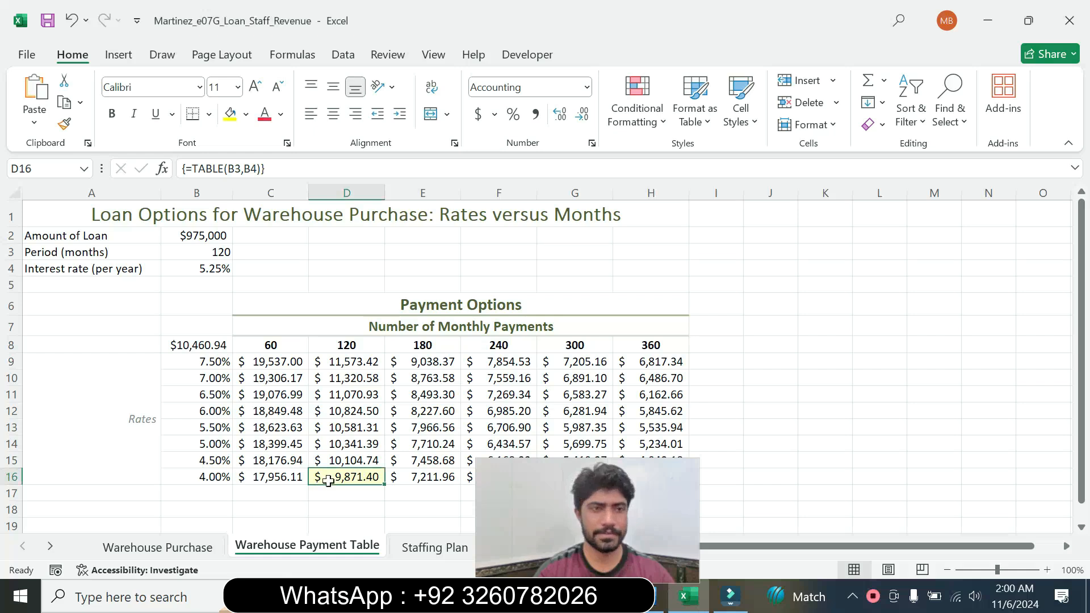
{"action": "left_click_drag", "start_coordinate": [577, 547], "coordinate": [968, 548]}
Check the end of step 3 in the Word instructions, and select cell A1 on the Warehouse Payment Table sheet in Excel
{"action": "left_click", "coordinate": [649, 596]}
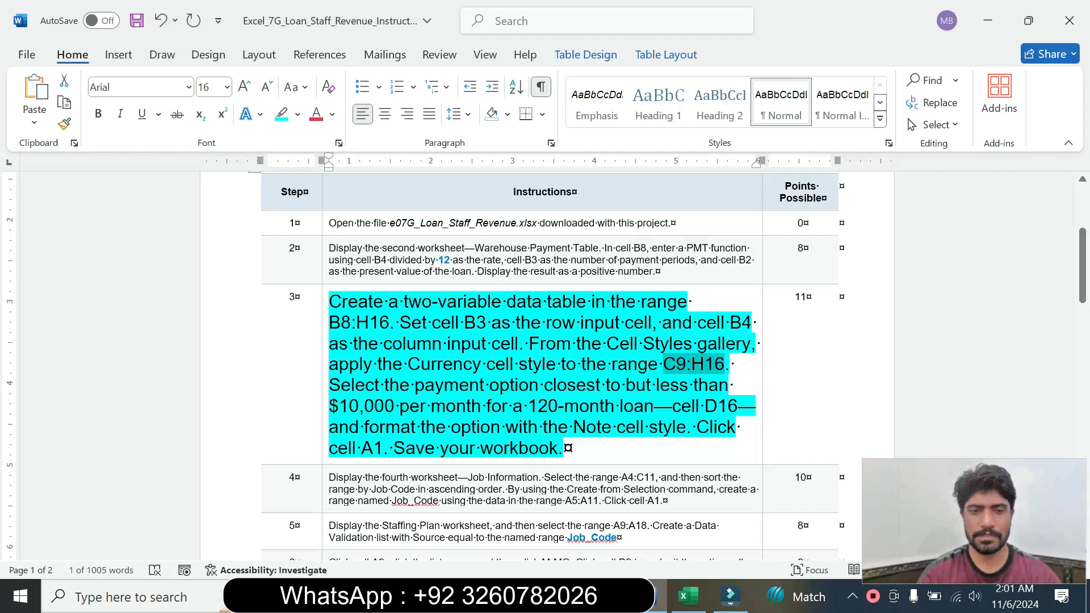
{"action": "left_click", "coordinate": [689, 607]}
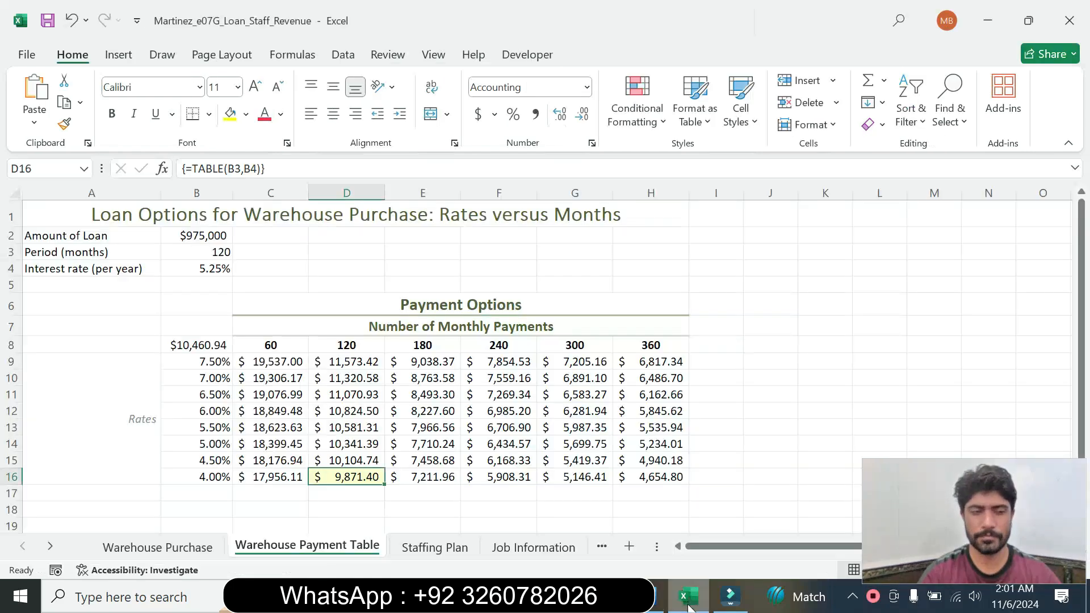
{"action": "left_click", "coordinate": [80, 215]}
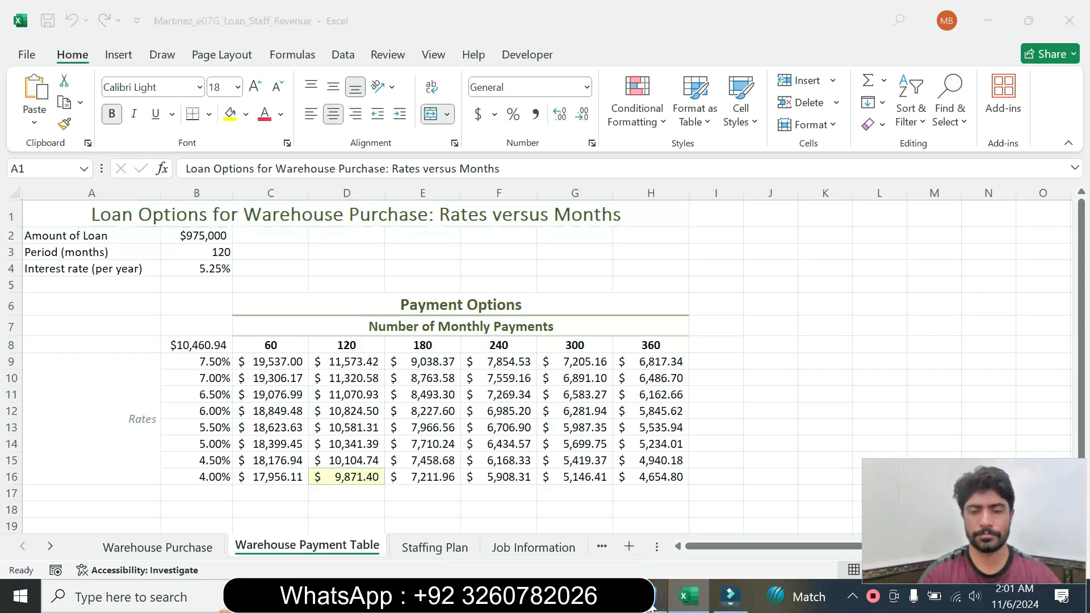
Switch to Word, set the step 3 instruction text to size 9 and remove its highlight color
{"action": "left_click", "coordinate": [660, 596]}
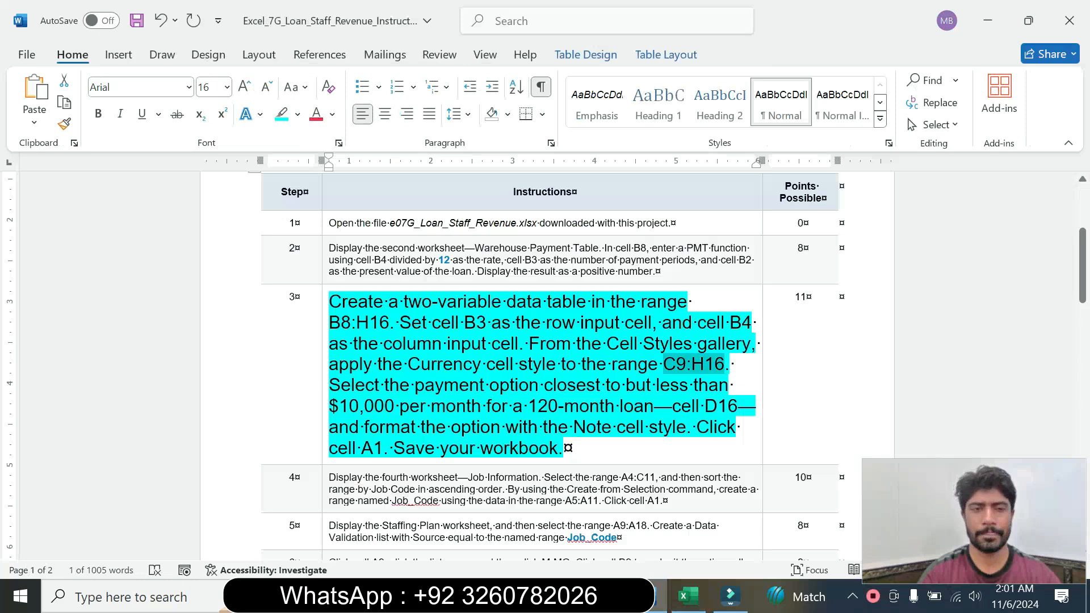
{"action": "left_click", "coordinate": [322, 372]}
{"action": "left_click", "coordinate": [426, 317]}
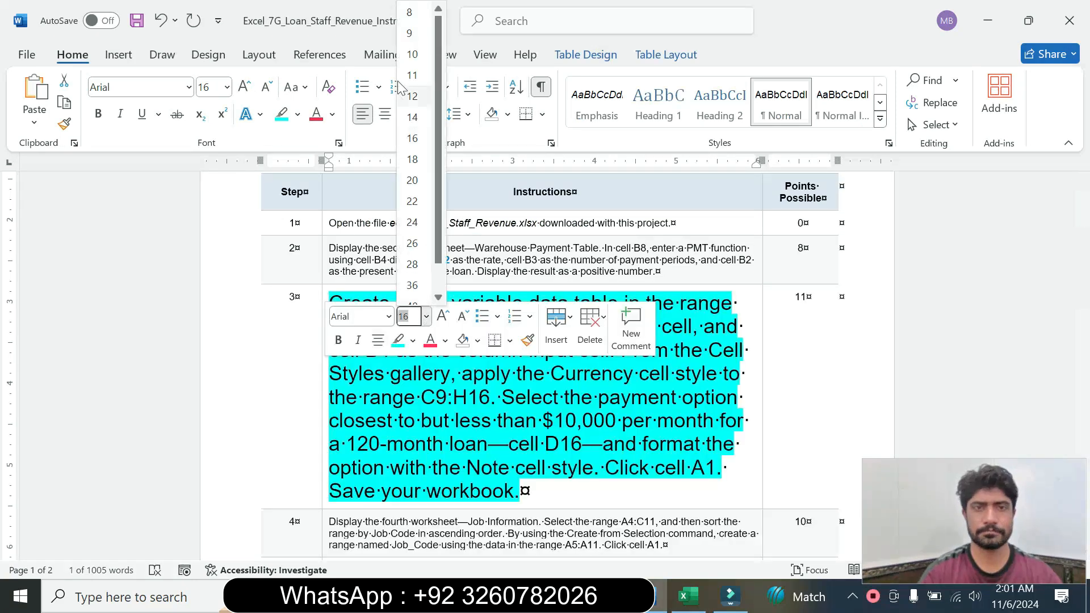
{"action": "left_click", "coordinate": [409, 32]}
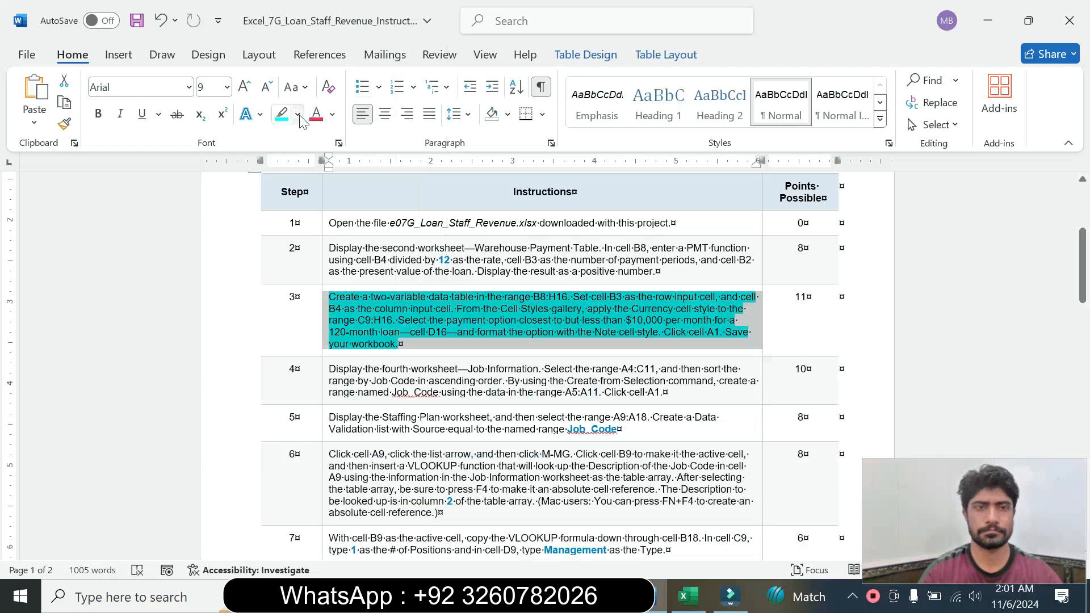
{"action": "left_click", "coordinate": [297, 114]}
{"action": "left_click", "coordinate": [340, 251]}
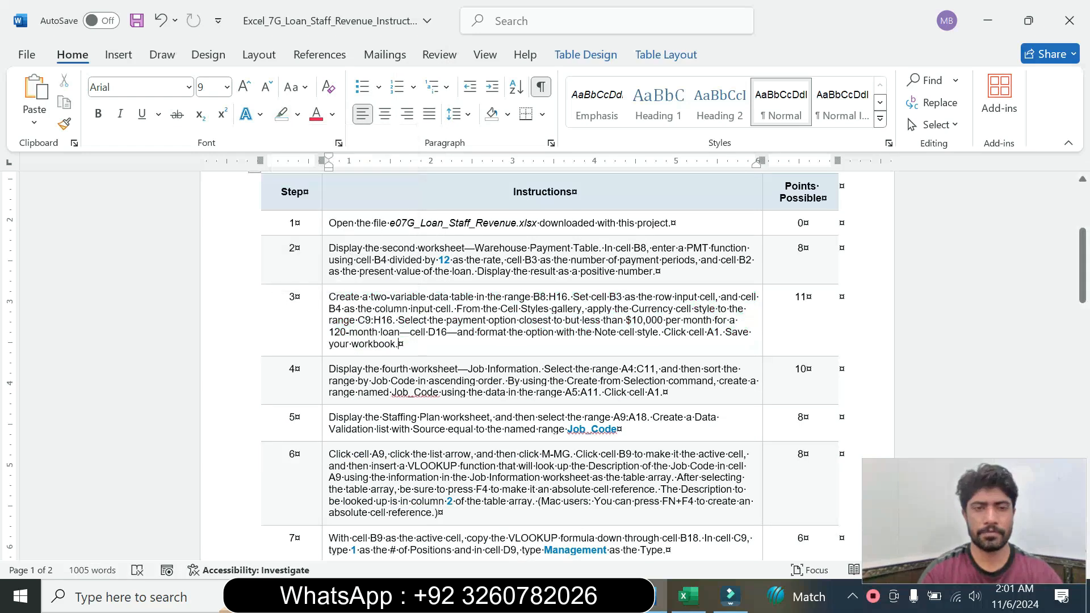
Set the step 4 instruction text to size 16 and highlight it in cyan
{"action": "left_click", "coordinate": [325, 402]}
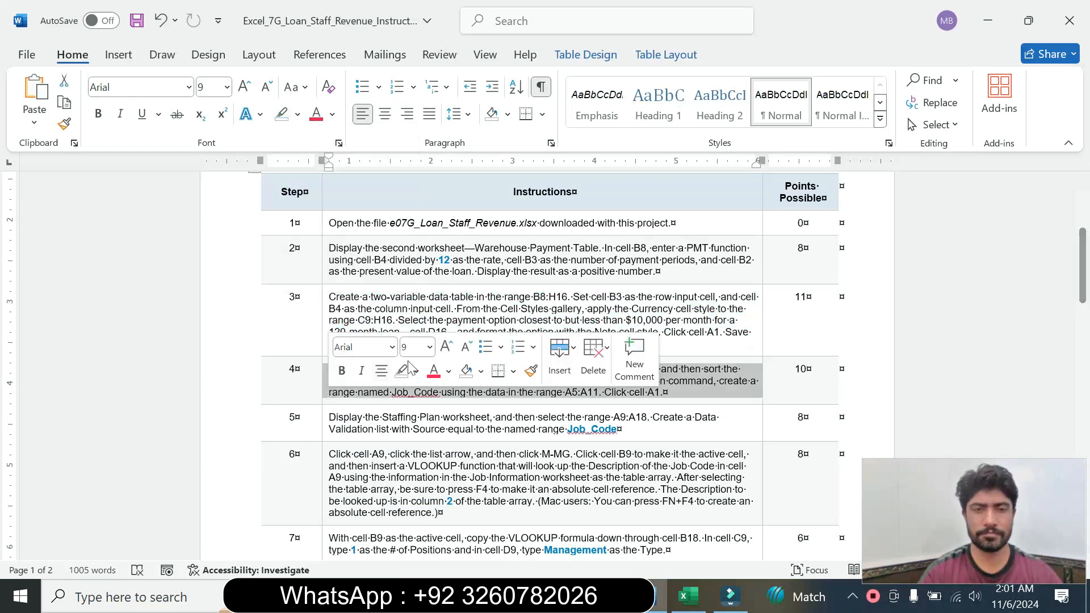
{"action": "left_click", "coordinate": [430, 348]}
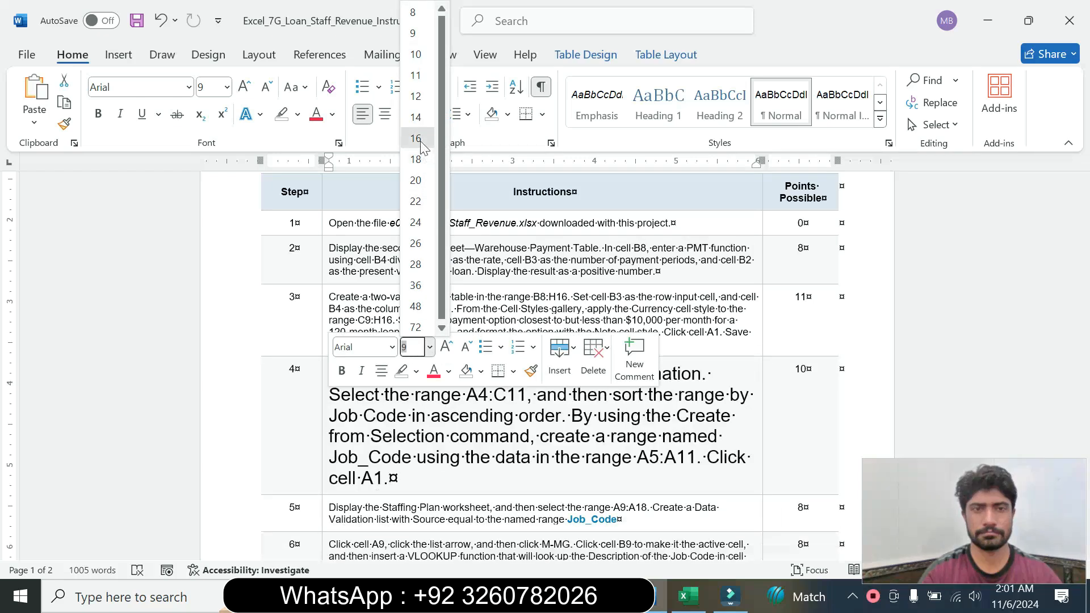
{"action": "left_click", "coordinate": [416, 138]}
{"action": "left_click", "coordinate": [298, 115]}
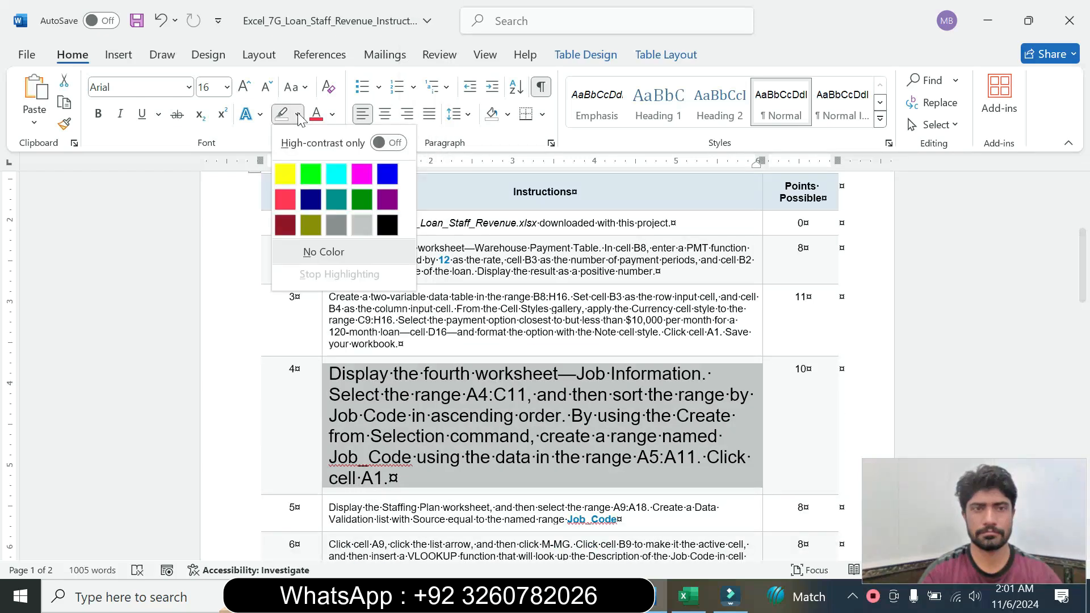
{"action": "left_click", "coordinate": [333, 170]}
Read the step 4 instruction in Word, and display the fourth worksheet, Job Information, in Excel
{"action": "left_click_drag", "start_coordinate": [330, 374], "coordinate": [494, 479]}
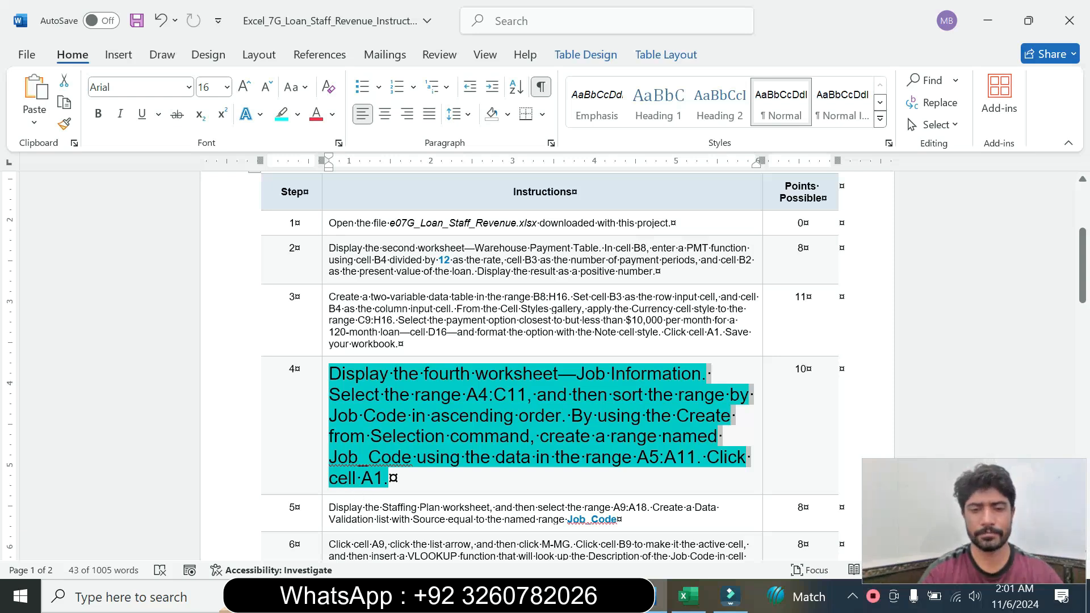
{"action": "left_click", "coordinate": [388, 478]}
{"action": "left_click_drag", "start_coordinate": [330, 374], "coordinate": [559, 374]}
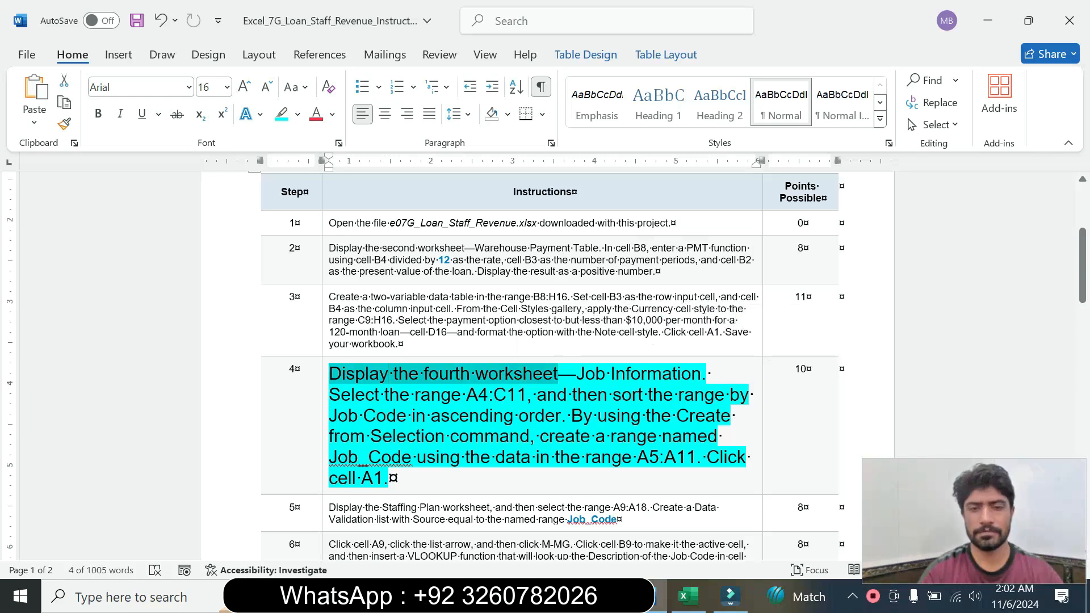
{"action": "left_click", "coordinate": [688, 596]}
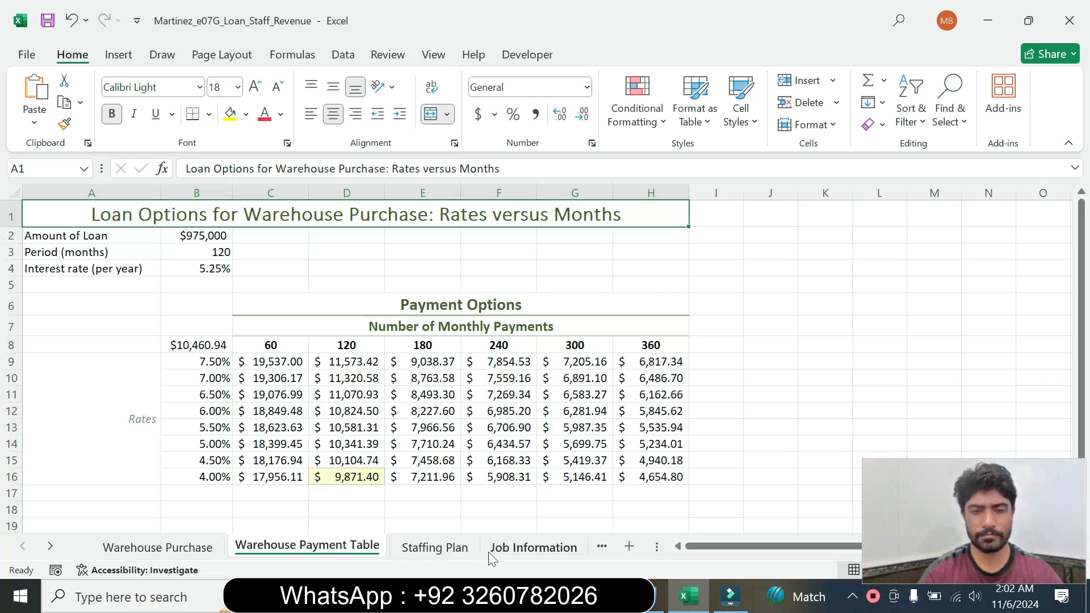
{"action": "left_click", "coordinate": [526, 551]}
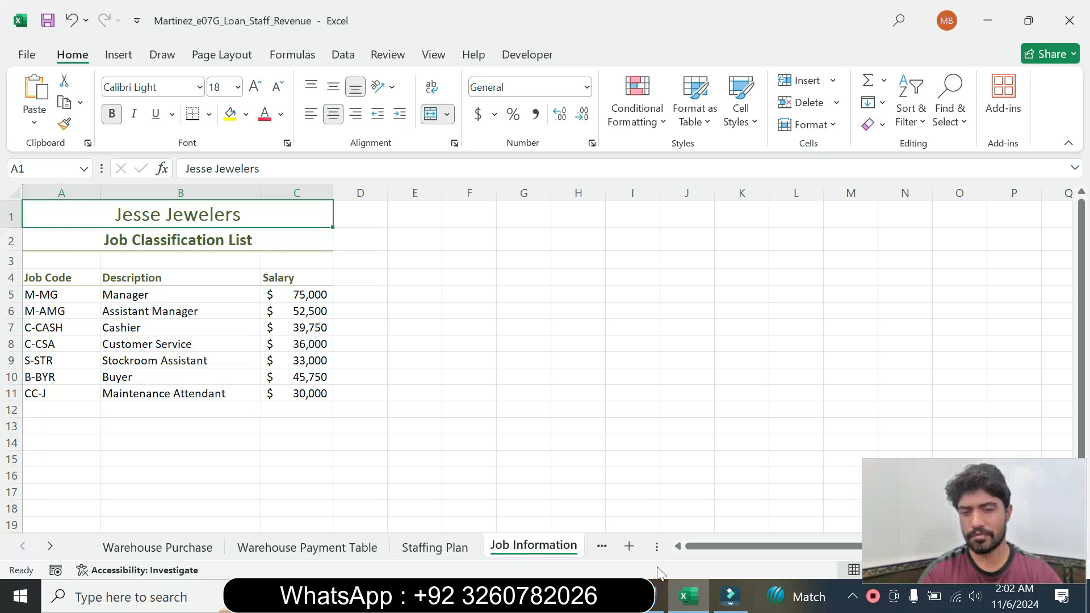
Copy the range reference A4:C11 from the Word instructions and select that range on the Job Information sheet in Excel
{"action": "left_click", "coordinate": [652, 607]}
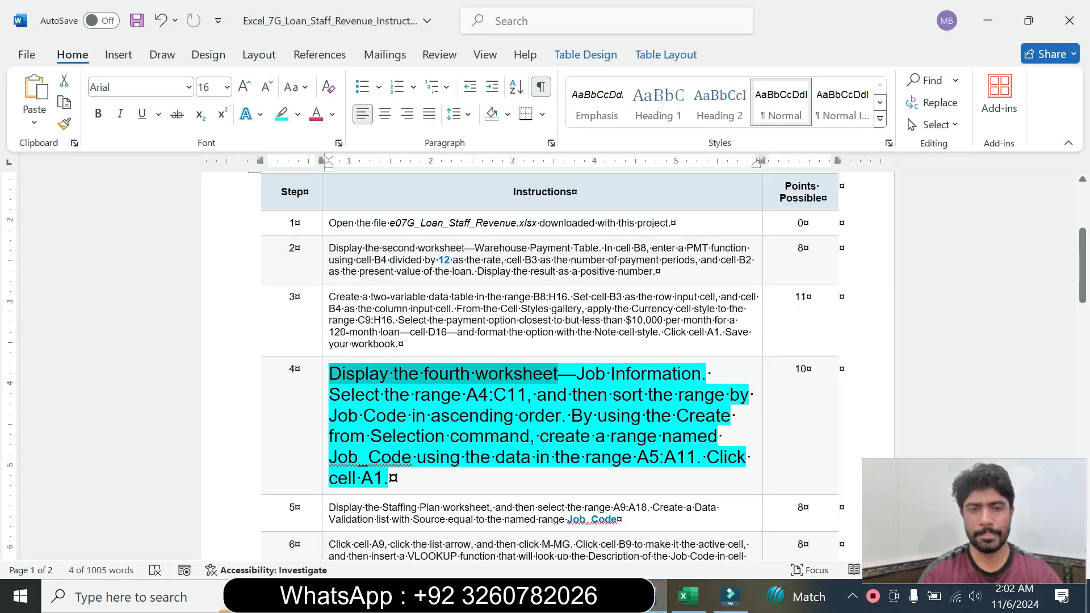
{"action": "left_click_drag", "start_coordinate": [467, 396], "coordinate": [514, 406]}
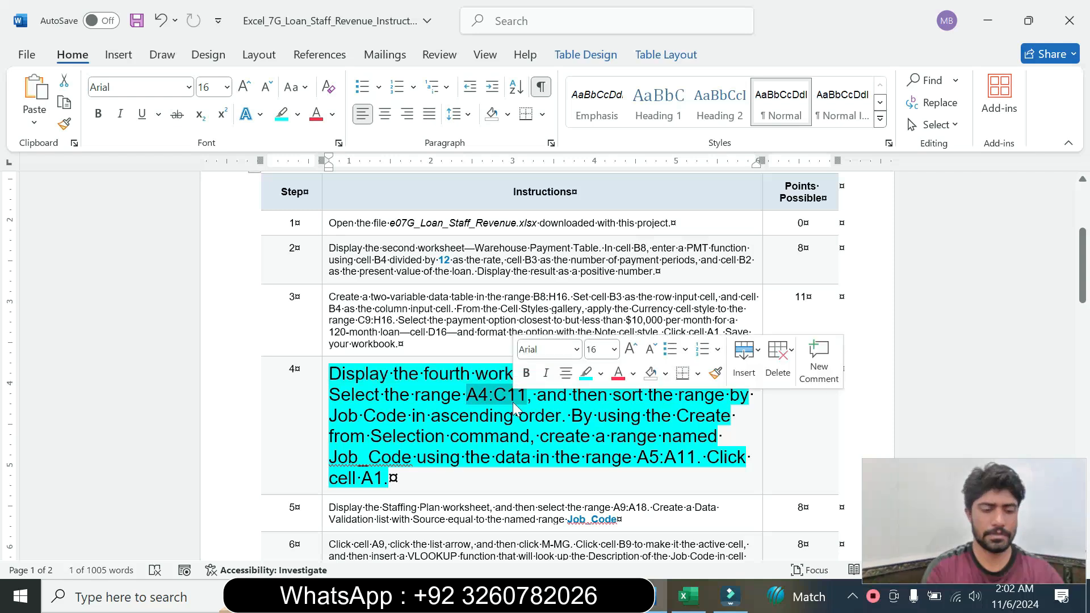
{"action": "key", "text": "ctrl+c"}
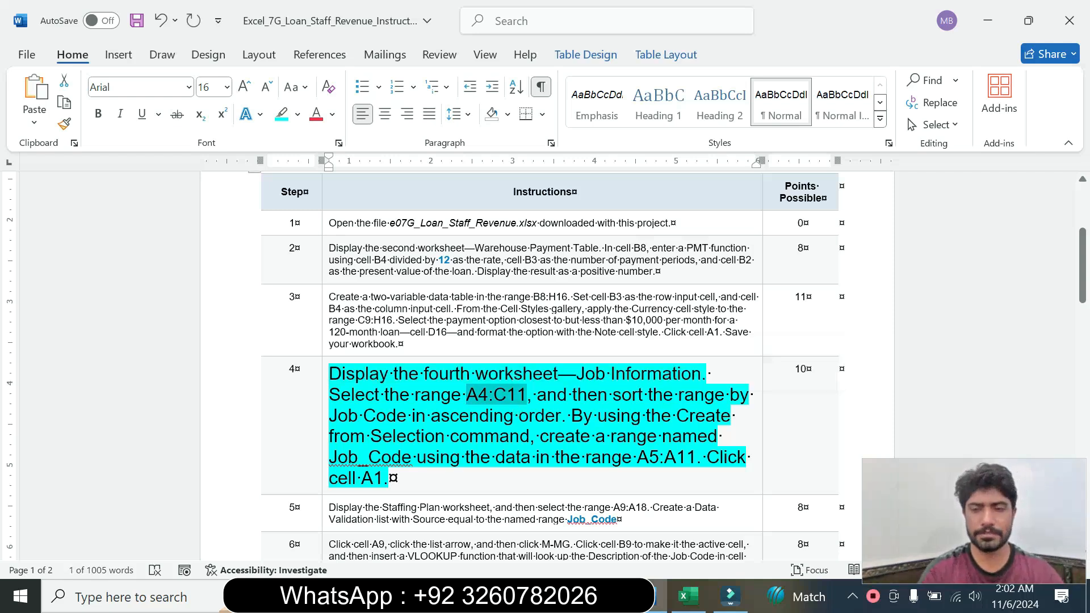
{"action": "left_click", "coordinate": [689, 596]}
{"action": "left_click", "coordinate": [40, 168]}
{"action": "key", "text": "ctrl+v"}
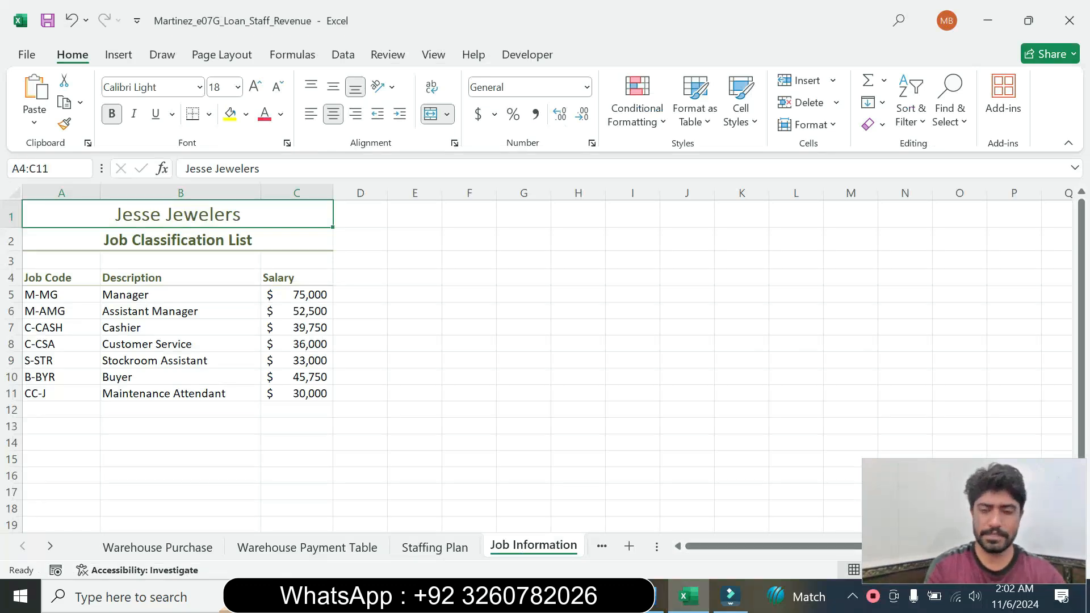
{"action": "key", "text": "Return"}
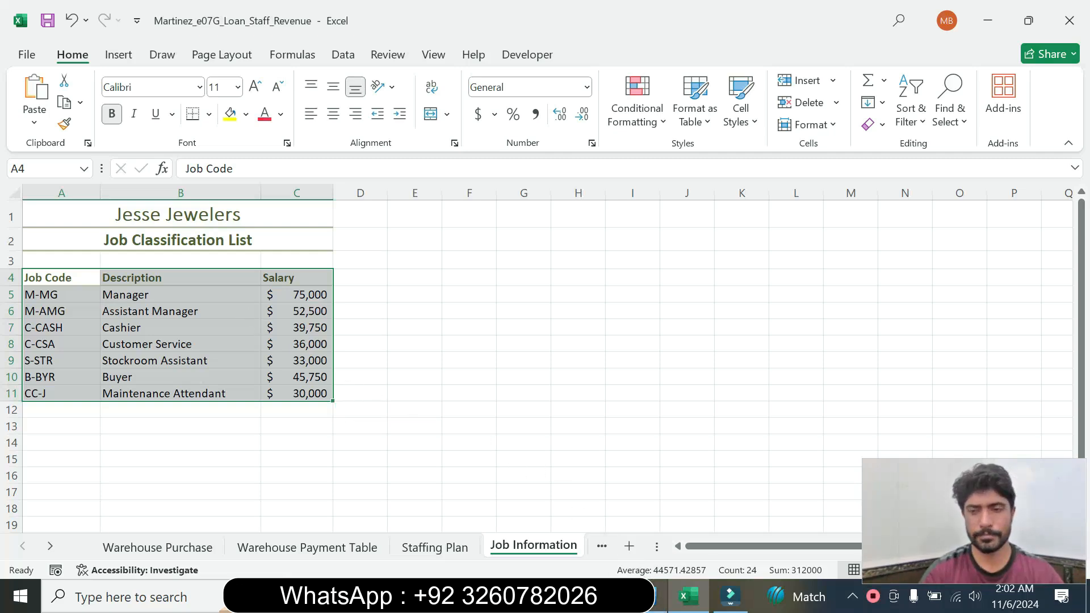
Check the sort criteria in step 4 of the Word instructions, and open the Sort settings for the Job Information range A4:C11 in Excel
{"action": "left_click", "coordinate": [647, 596]}
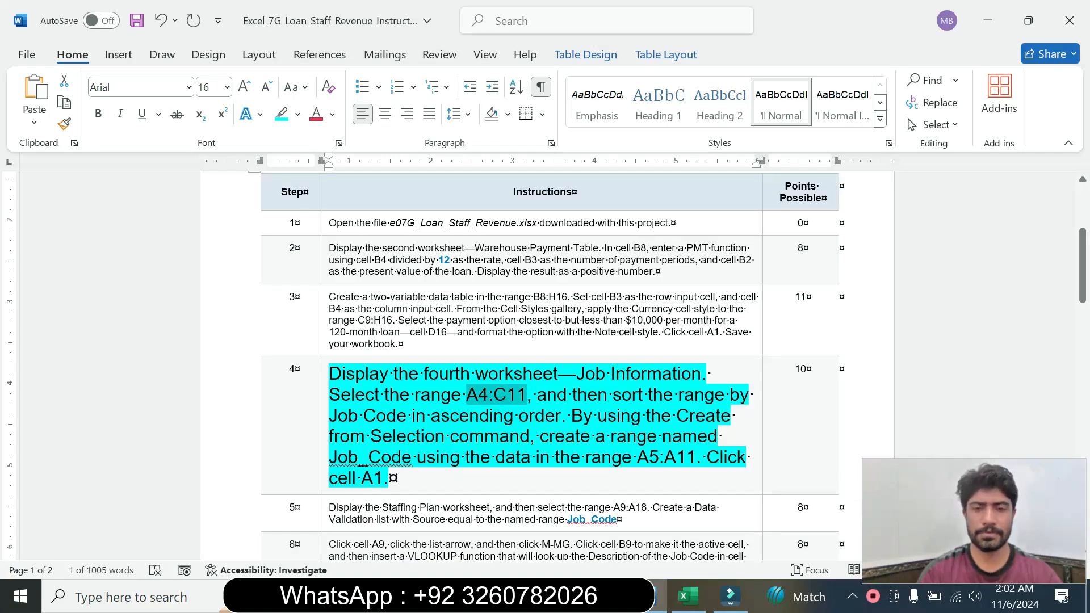
{"action": "left_click_drag", "start_coordinate": [363, 416], "coordinate": [518, 416]}
{"action": "left_click", "coordinate": [697, 596]}
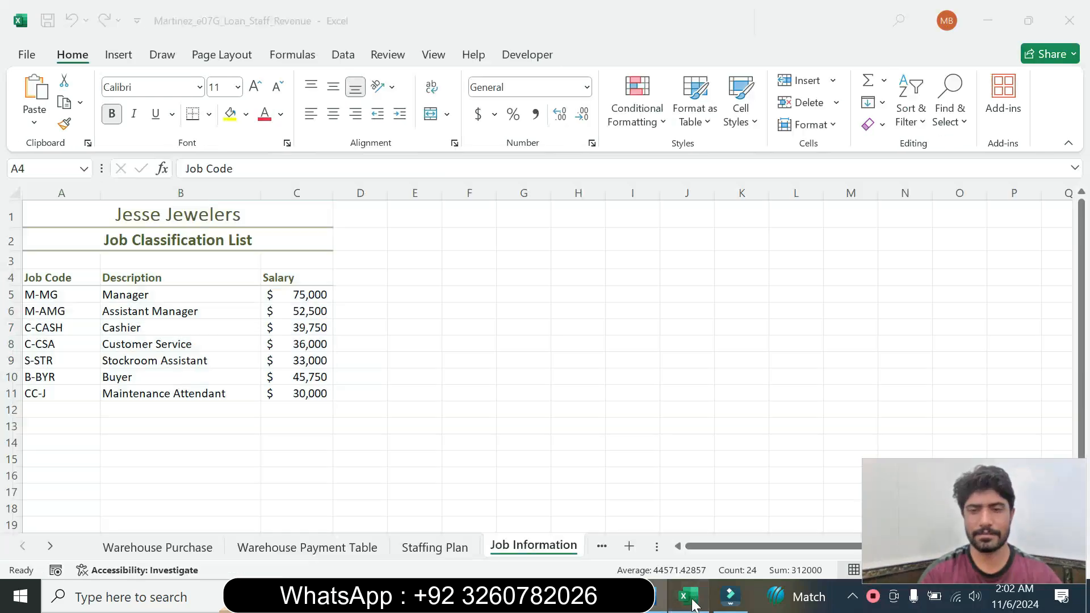
{"action": "left_click", "coordinate": [339, 59]}
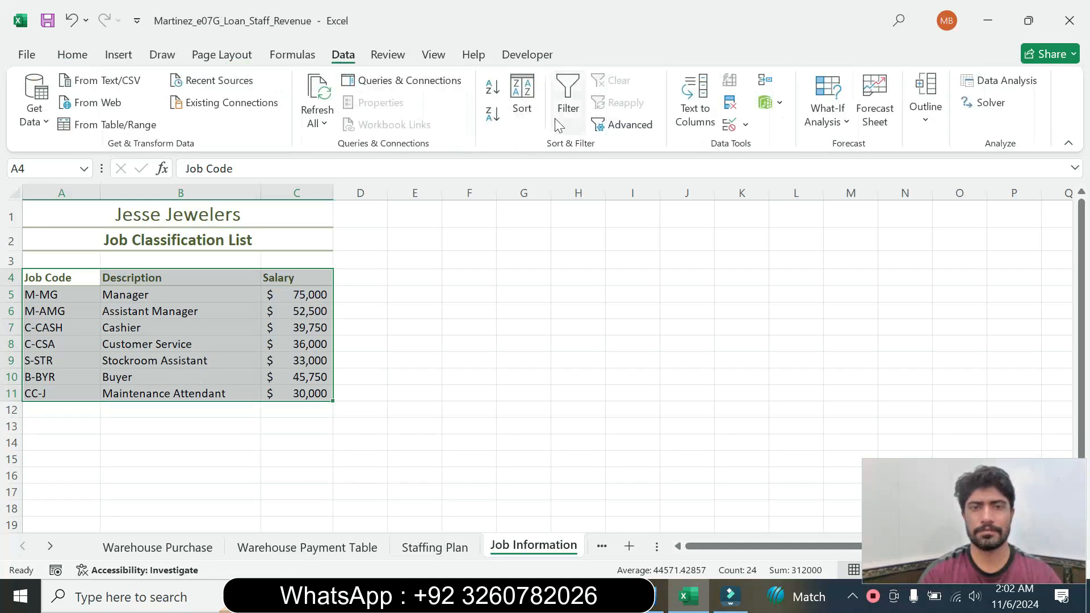
{"action": "left_click", "coordinate": [522, 99]}
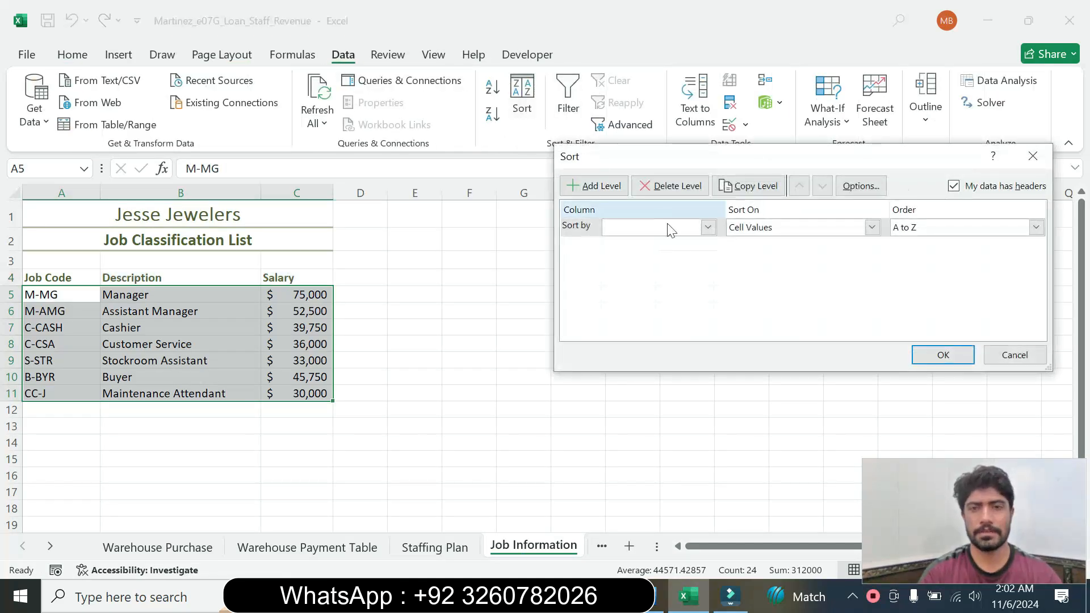
Recheck the Word instruction and sort the Job Information range by Job Code on cell values, in A to Z order
{"action": "left_click", "coordinate": [652, 605]}
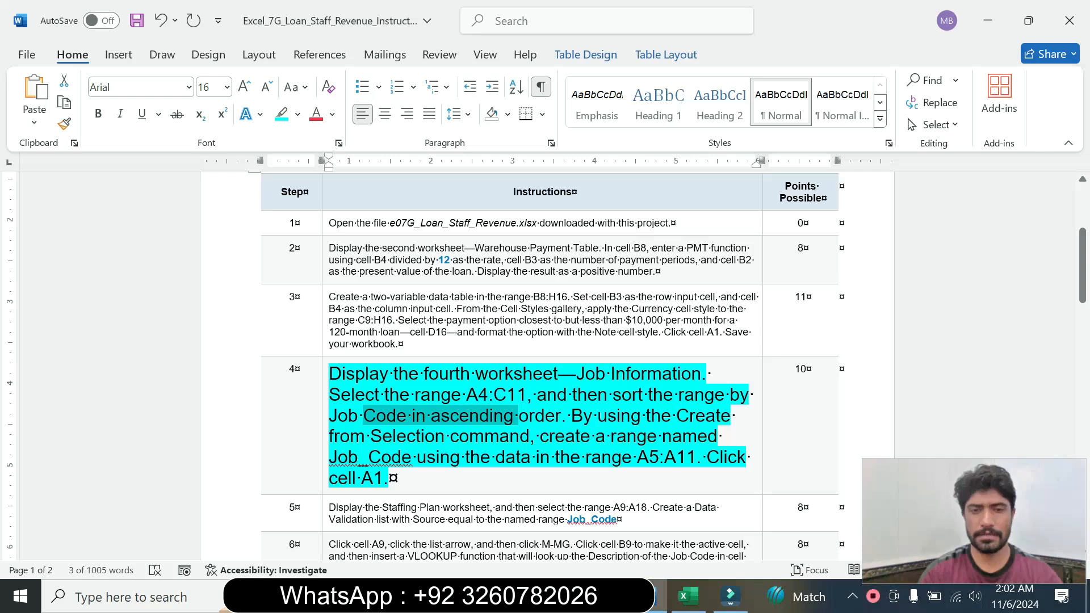
{"action": "left_click", "coordinate": [689, 596]}
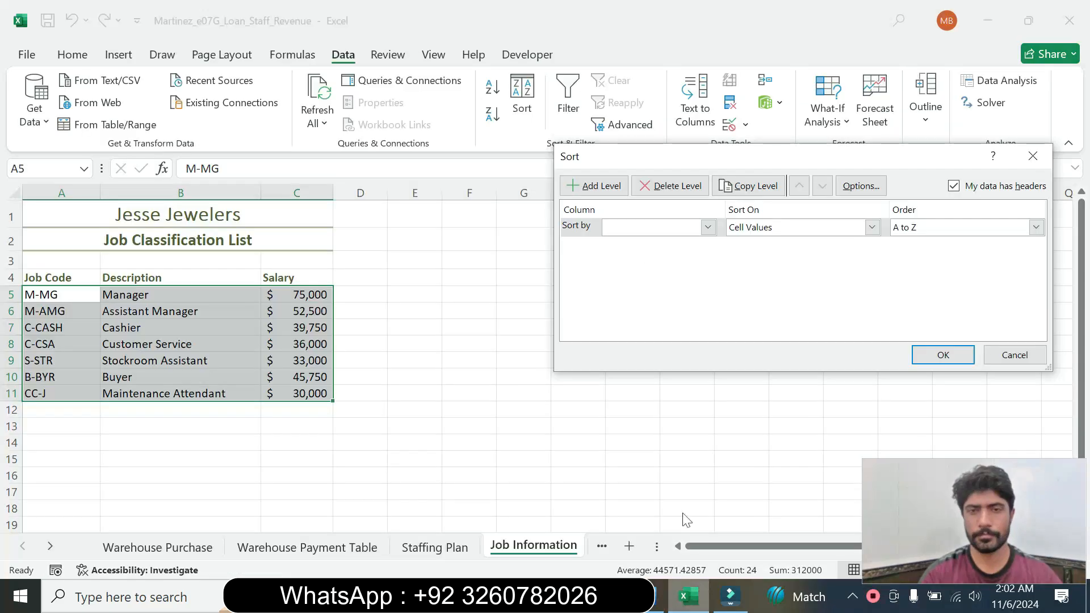
{"action": "left_click", "coordinate": [706, 231]}
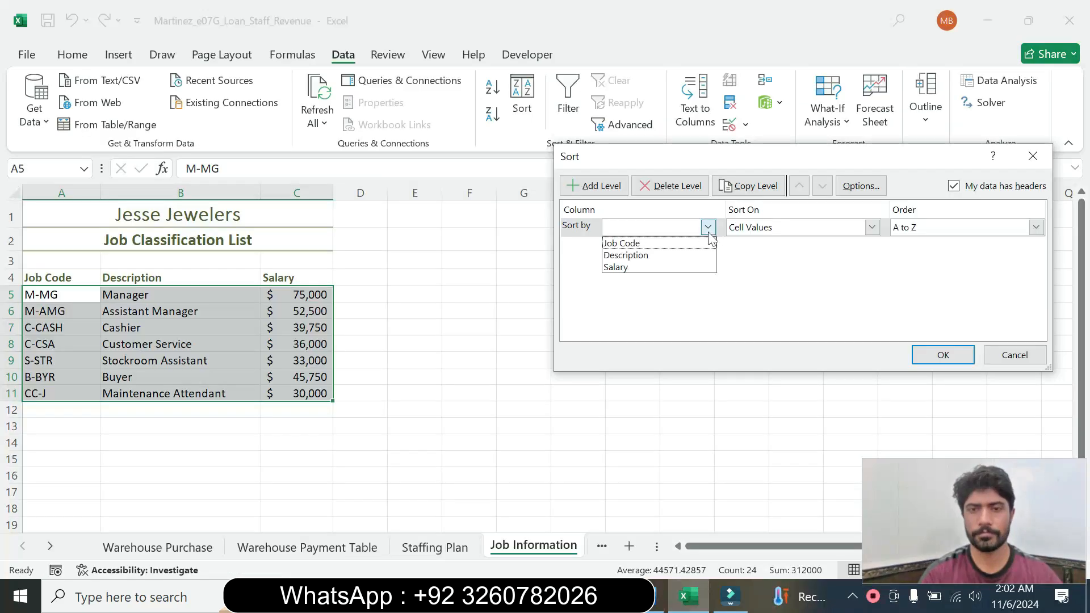
{"action": "left_click", "coordinate": [647, 248]}
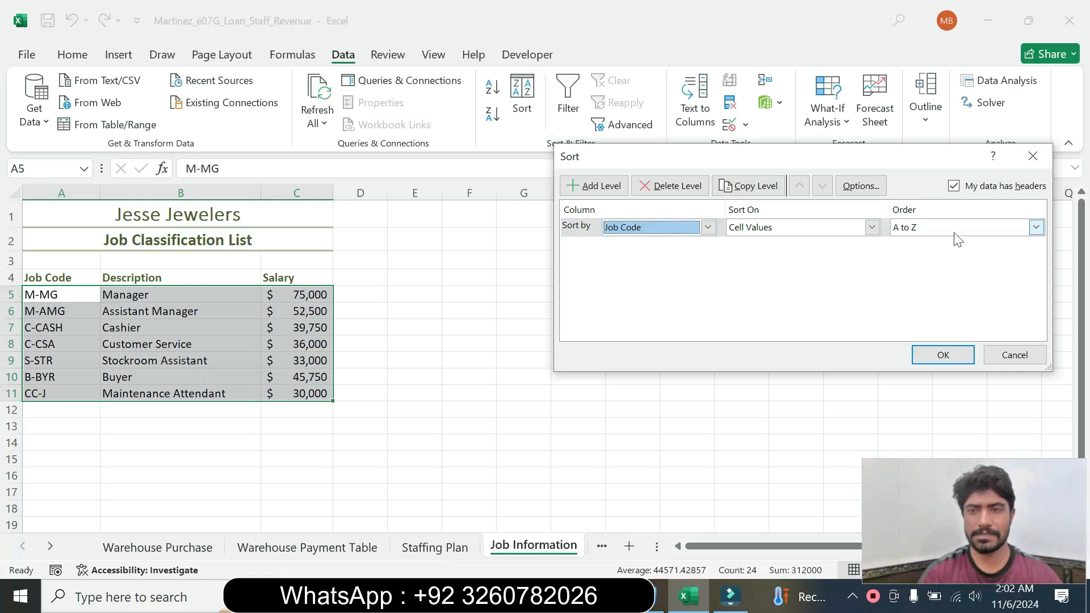
{"action": "left_click", "coordinate": [660, 596]}
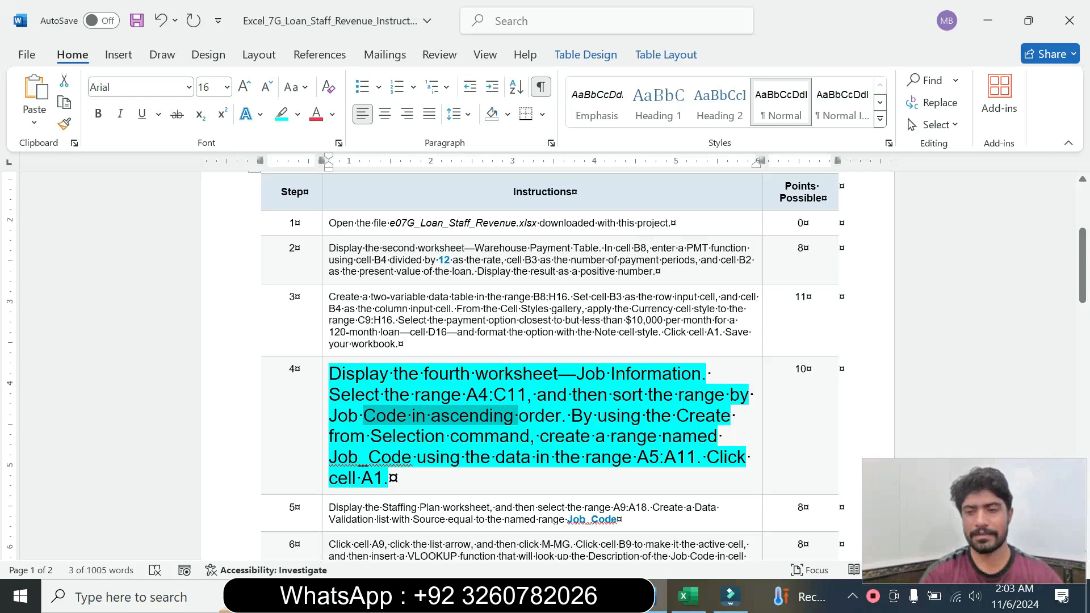
{"action": "left_click", "coordinate": [688, 596]}
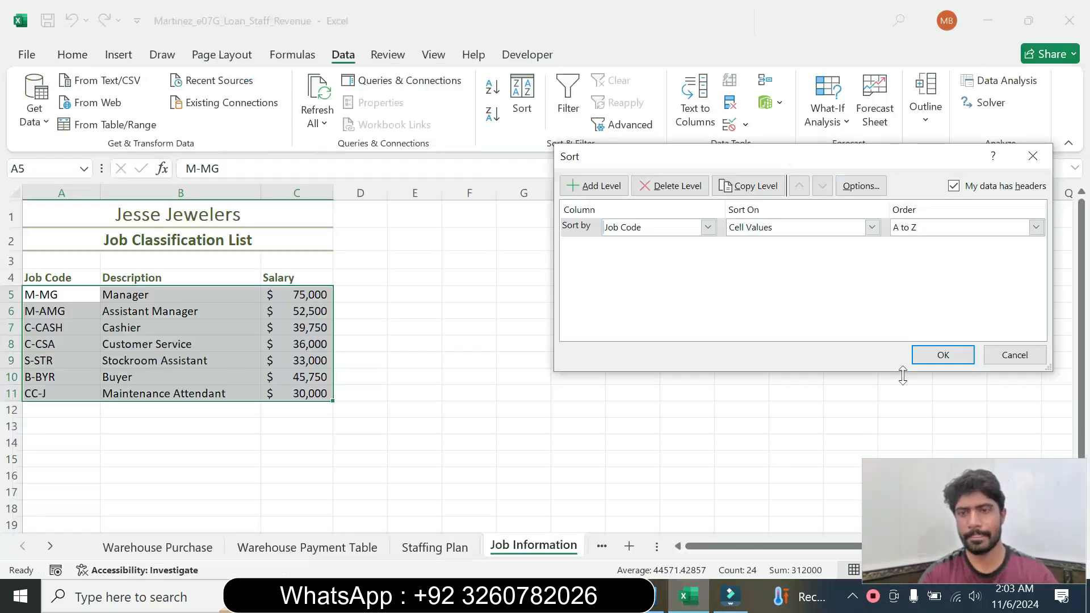
{"action": "left_click", "coordinate": [951, 362]}
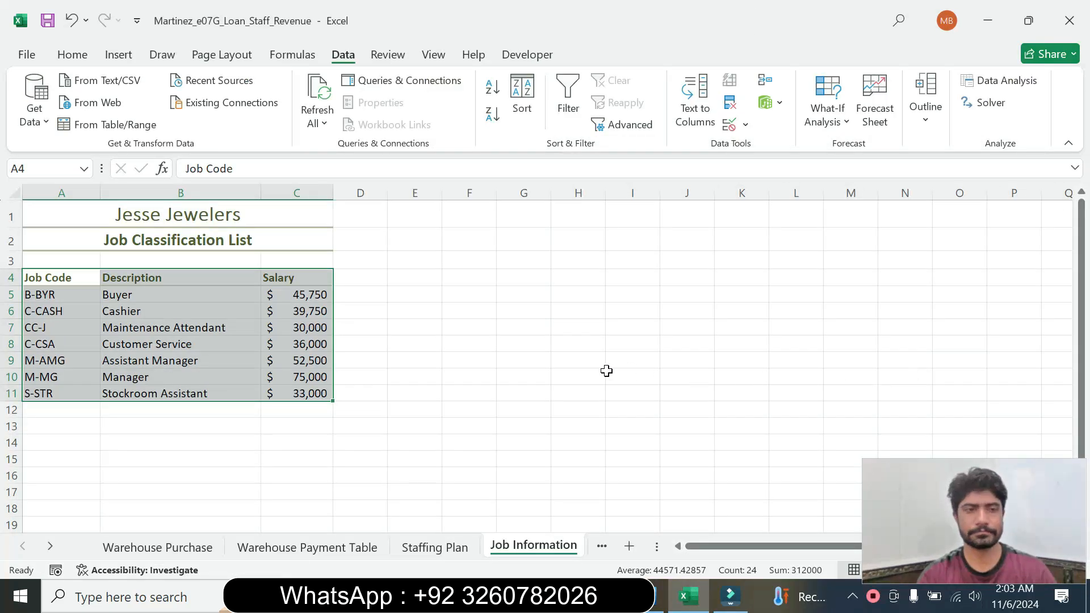
Copy the range reference A5:A11 from step 4 in Word and select that range on the Job Information sheet in Excel
{"action": "left_click", "coordinate": [657, 597]}
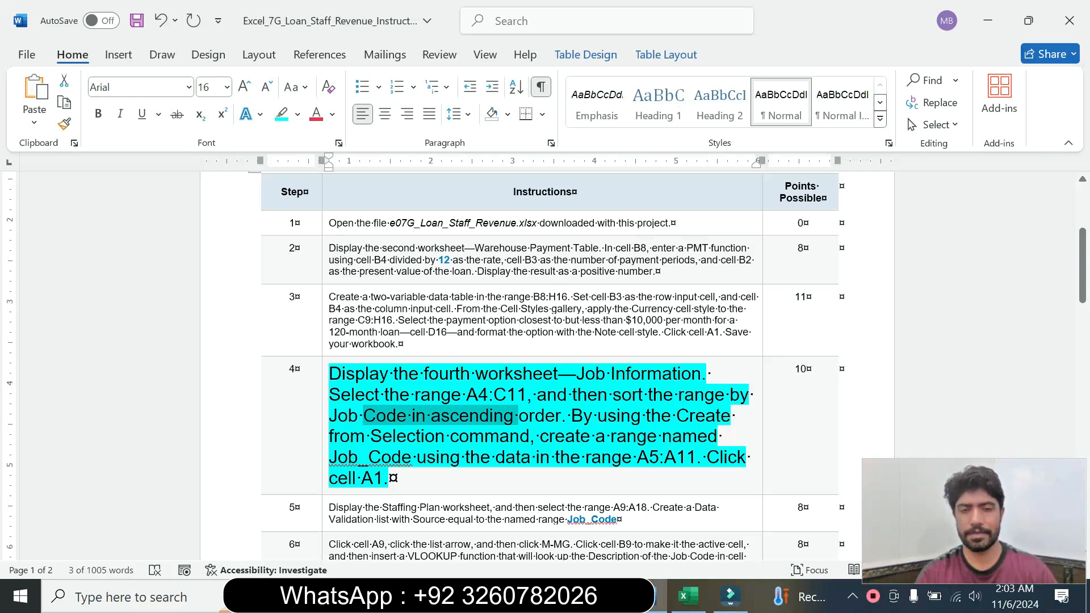
{"action": "left_click_drag", "start_coordinate": [637, 459], "coordinate": [687, 466]}
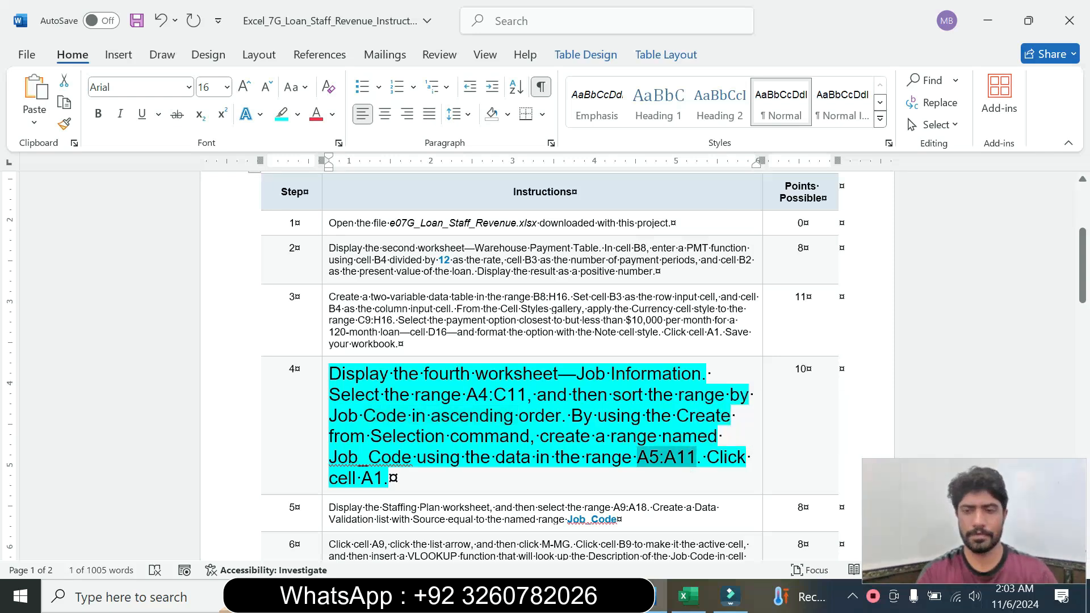
{"action": "left_click", "coordinate": [689, 597]}
{"action": "left_click", "coordinate": [48, 166]}
{"action": "key", "text": "ctrl+v"}
{"action": "key", "text": "Return"}
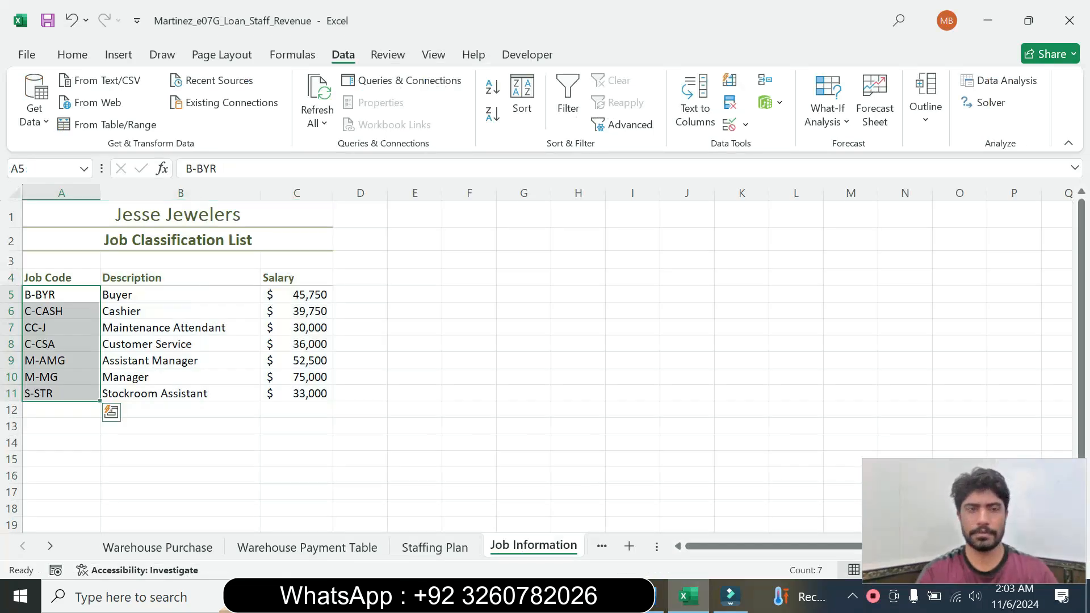
Try to name the range A5:A11 with Create from Selection, using the left column instead of the top row, while consulting the Word instruction
{"action": "left_click", "coordinate": [652, 607]}
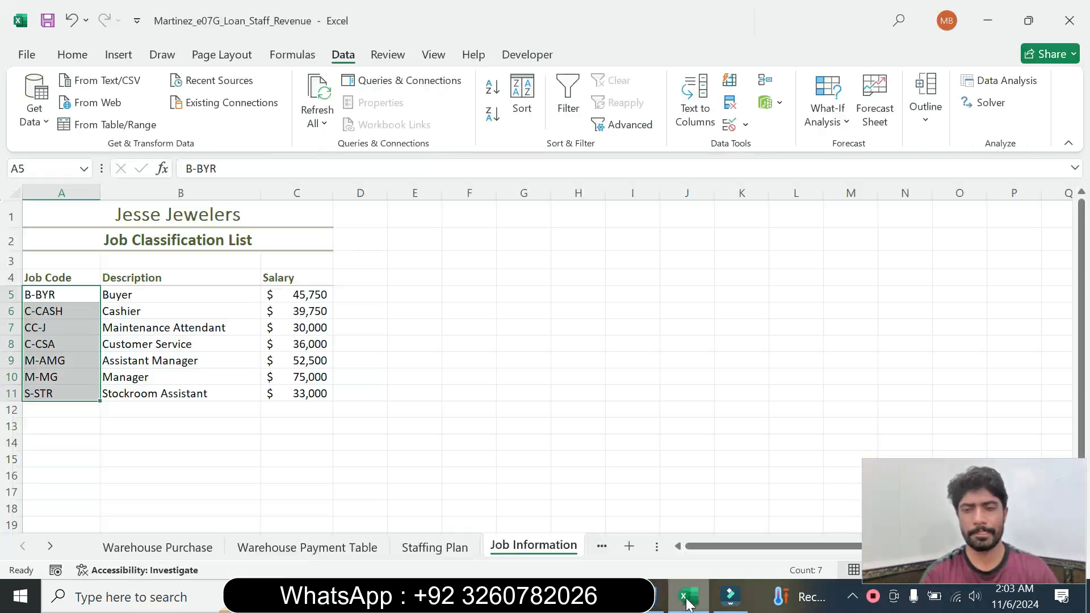
{"action": "left_click", "coordinate": [687, 596]}
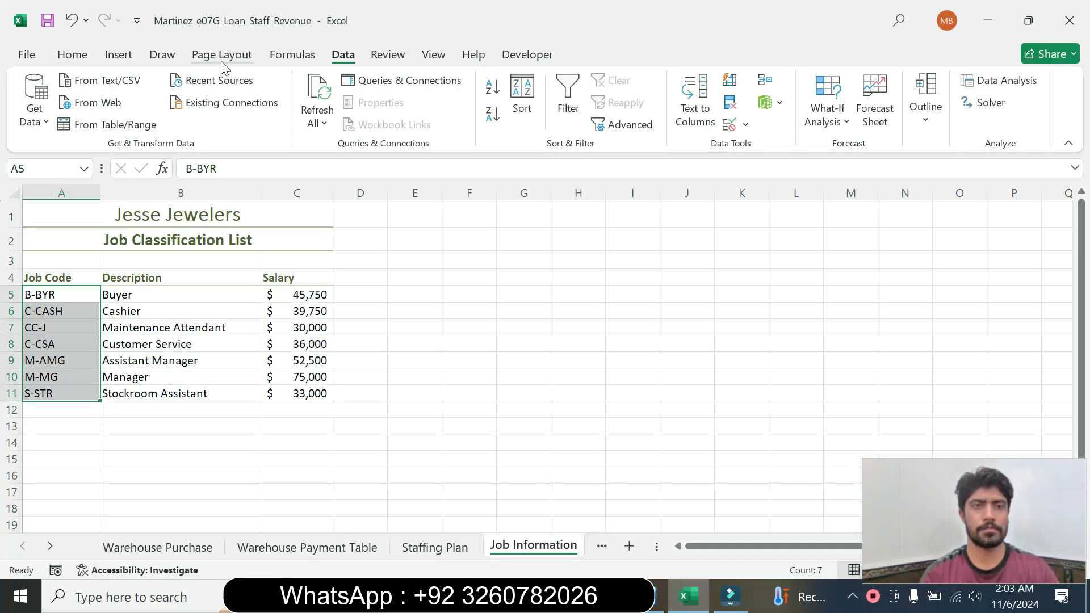
{"action": "left_click", "coordinate": [237, 61]}
{"action": "left_click", "coordinate": [293, 59]}
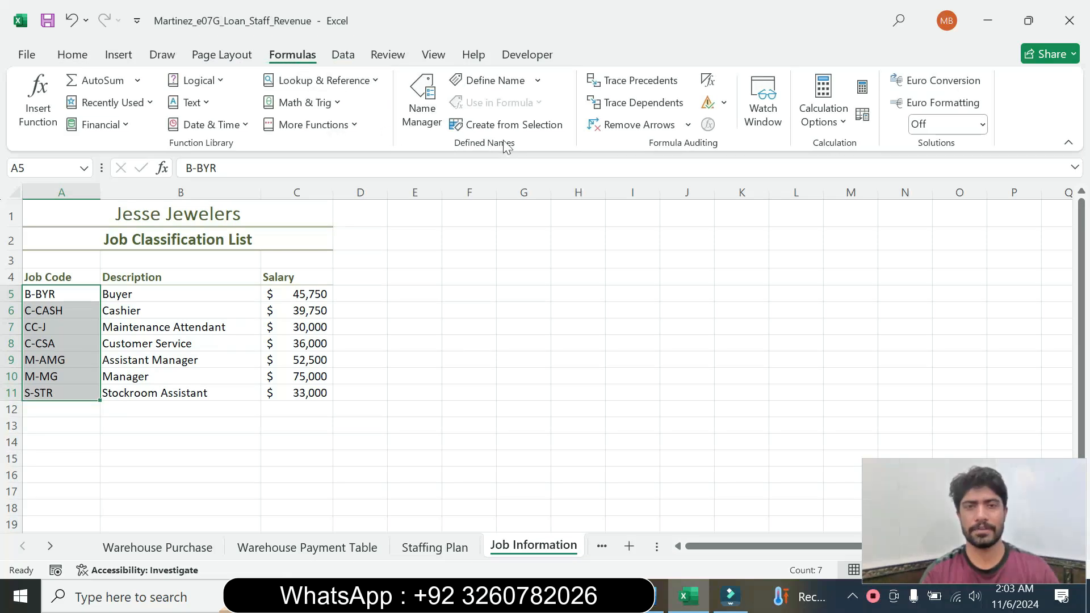
{"action": "left_click", "coordinate": [528, 126]}
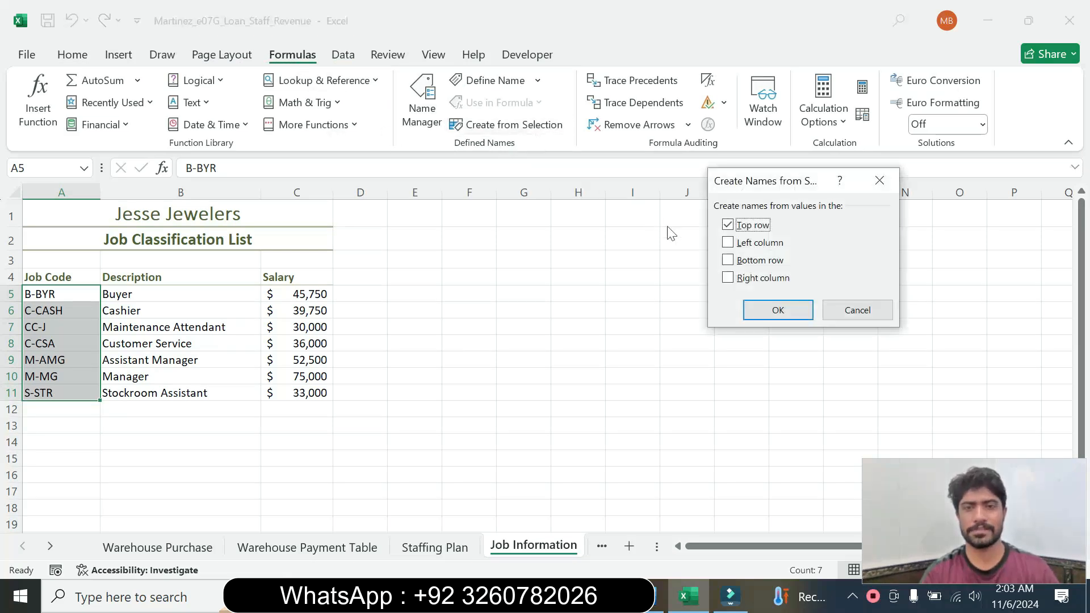
{"action": "left_click", "coordinate": [659, 596]}
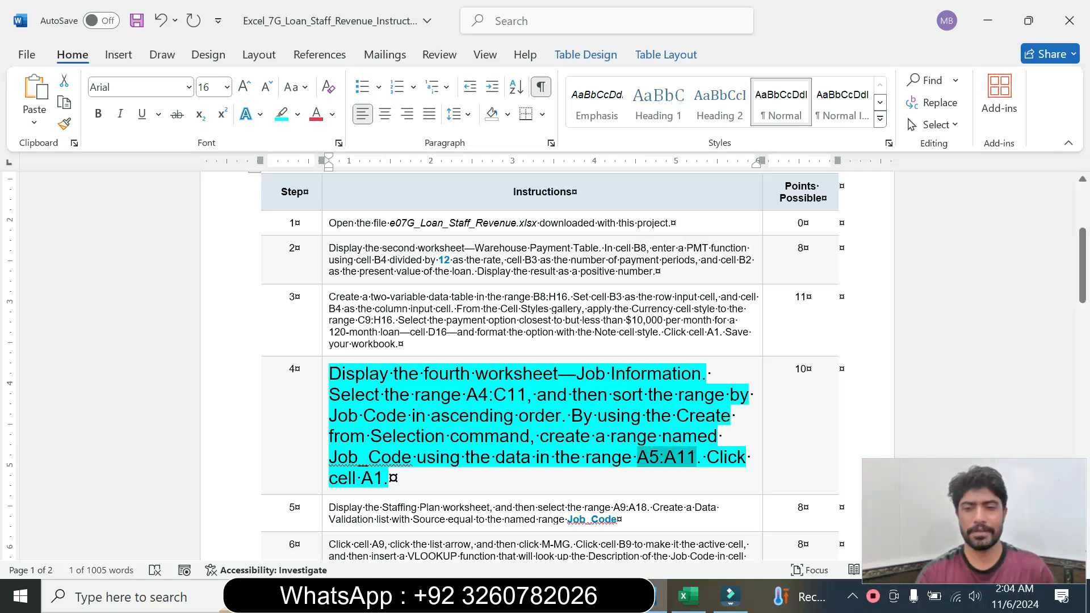
{"action": "left_click", "coordinate": [702, 597]}
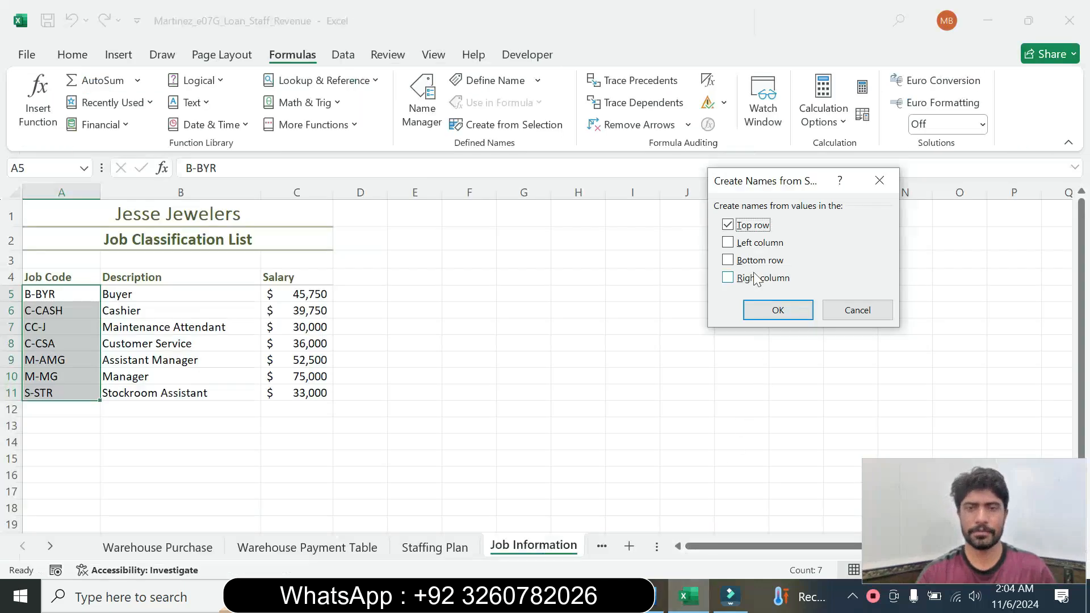
{"action": "left_click", "coordinate": [728, 242]}
{"action": "left_click", "coordinate": [728, 226]}
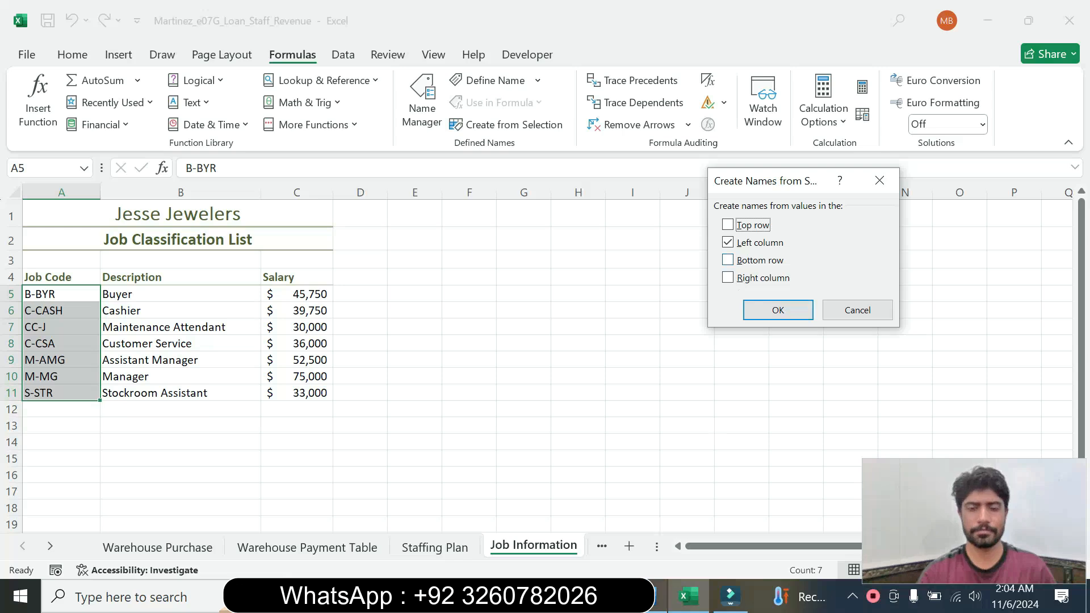
{"action": "left_click", "coordinate": [647, 596]}
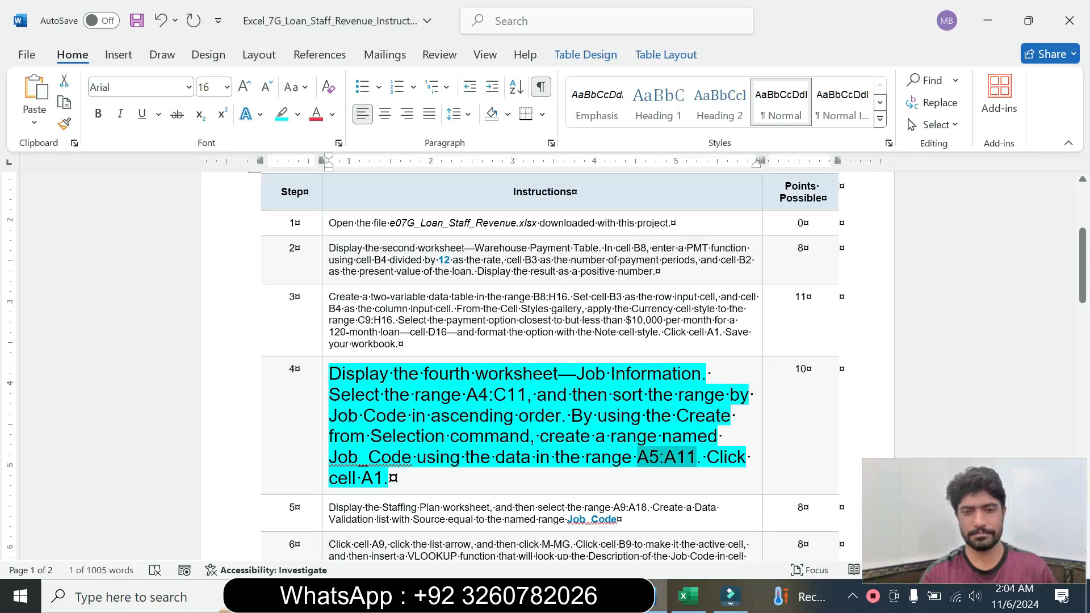
{"action": "left_click", "coordinate": [688, 596]}
{"action": "left_click", "coordinate": [773, 309]}
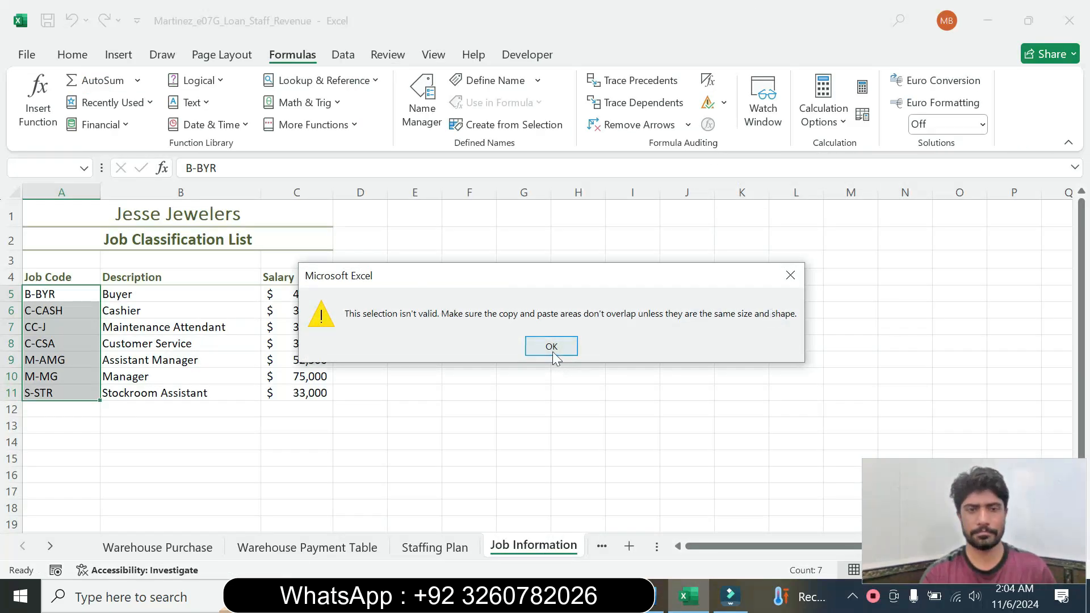
{"action": "left_click", "coordinate": [552, 348]}
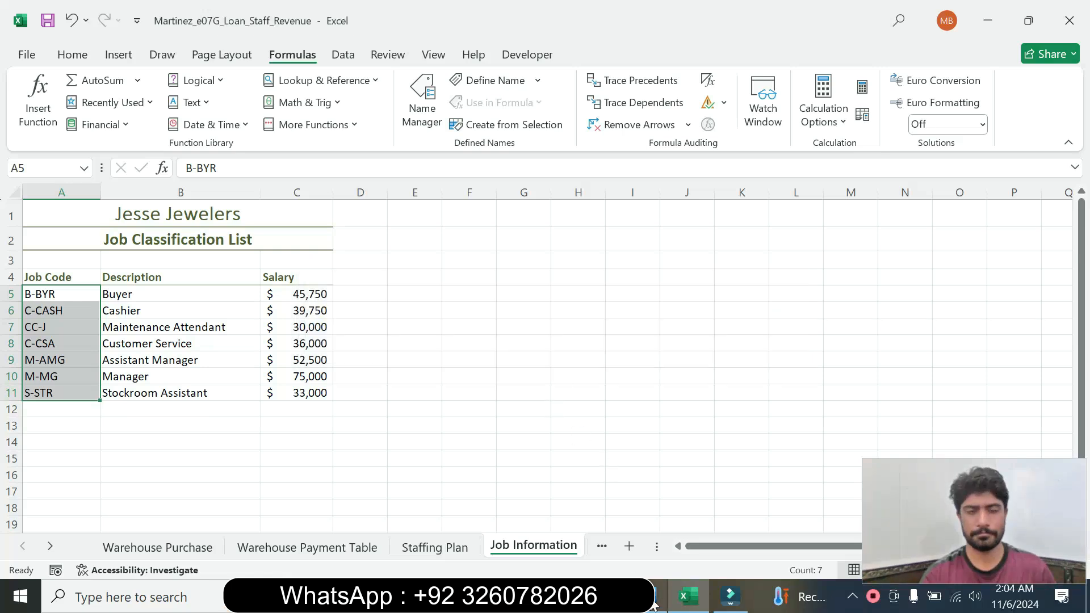
Check the end of step 4 in Word and select cell A1 on the Job Information sheet in Excel
{"action": "left_click", "coordinate": [653, 605]}
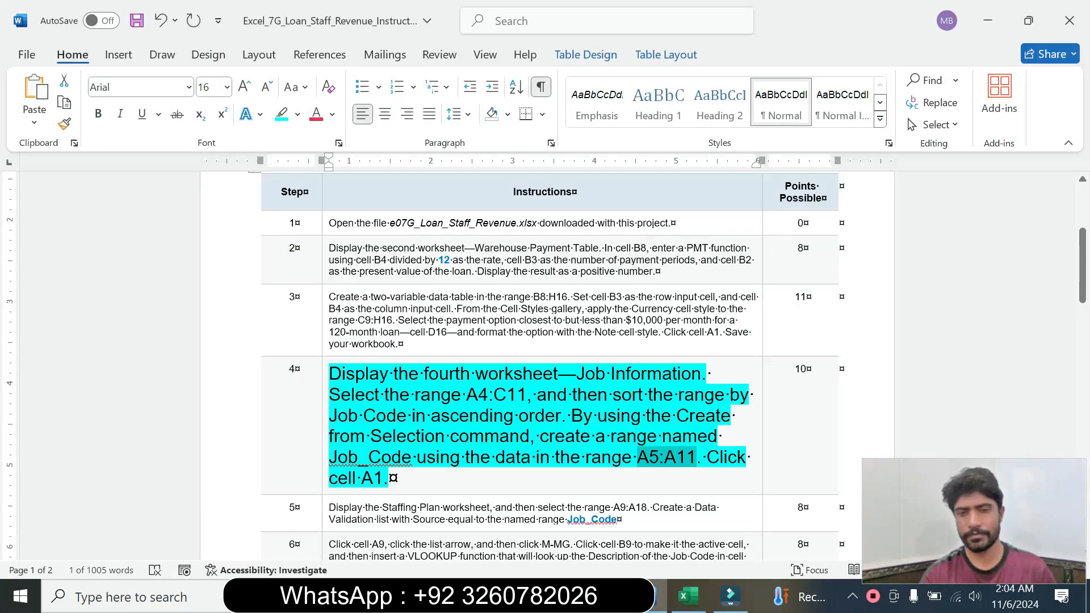
{"action": "left_click", "coordinate": [690, 607]}
{"action": "left_click", "coordinate": [69, 231]}
{"action": "left_click", "coordinate": [75, 213]}
Switch to Word, set the step 4 instruction text to size 9 and remove its highlight color
{"action": "left_click", "coordinate": [653, 606]}
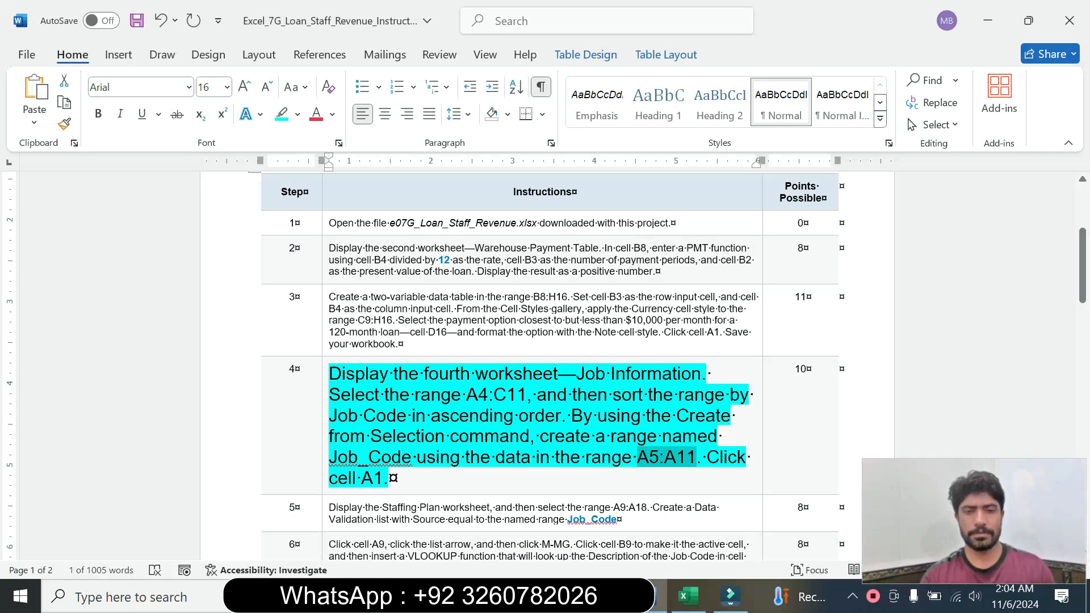
{"action": "left_click", "coordinate": [325, 460]}
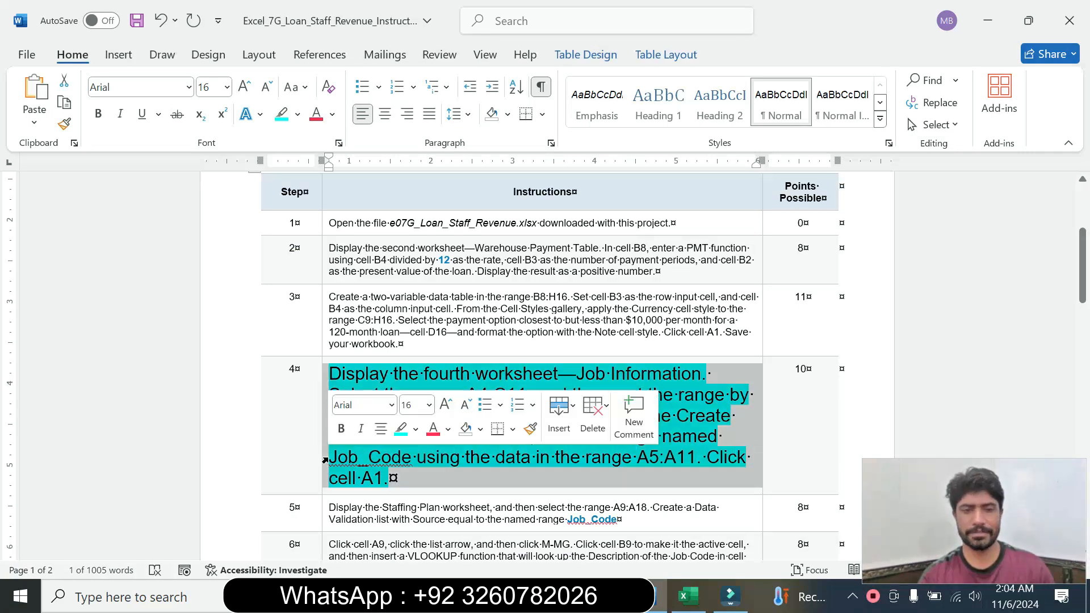
{"action": "left_click", "coordinate": [429, 405]}
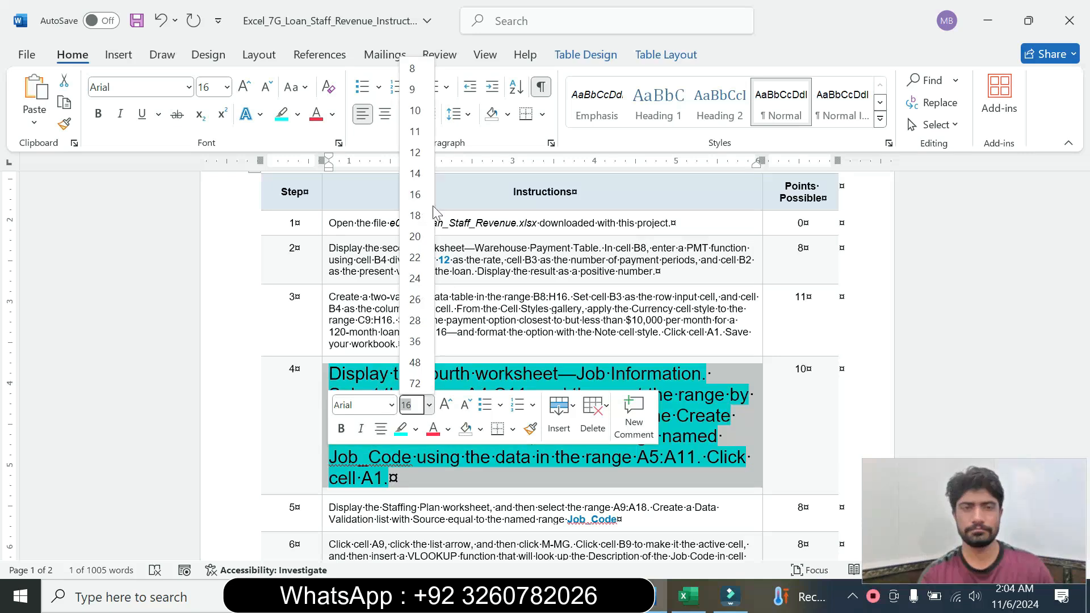
{"action": "left_click", "coordinate": [420, 90]}
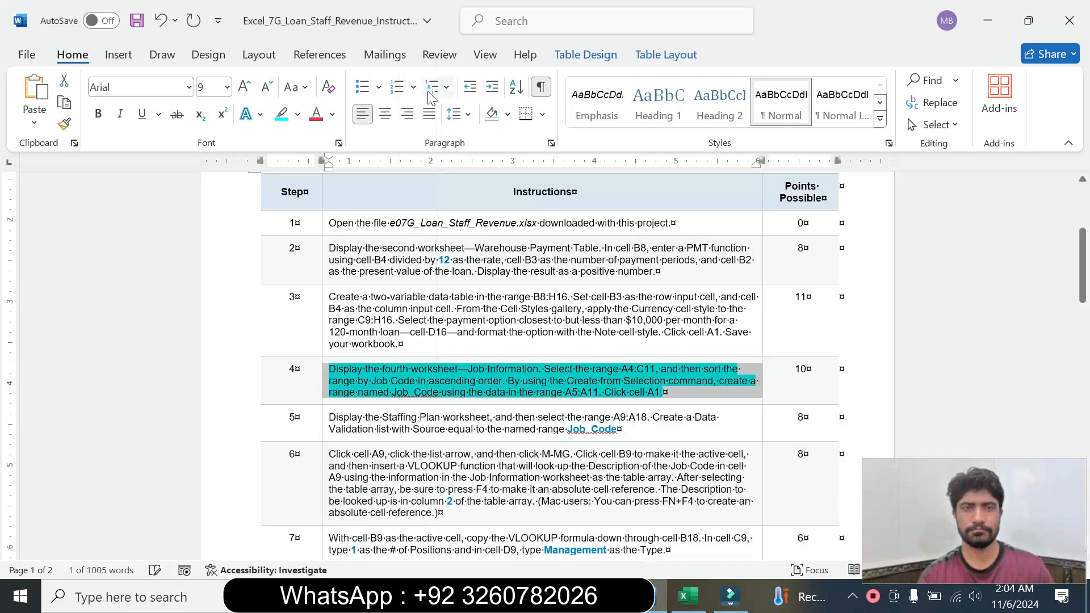
{"action": "left_click", "coordinate": [299, 116]}
{"action": "left_click", "coordinate": [341, 253]}
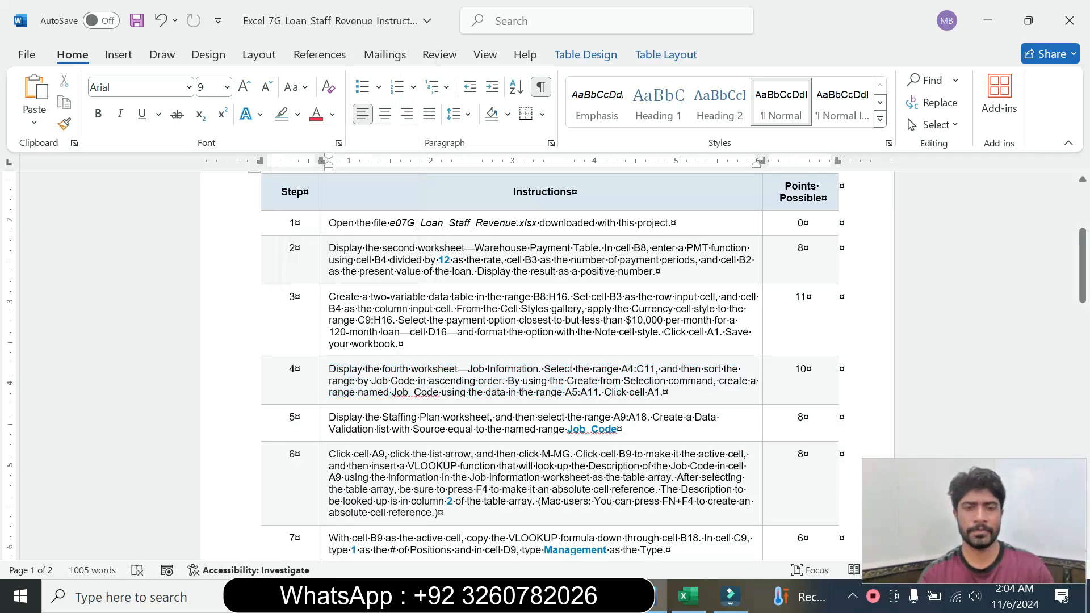
Set the step 5 instruction text to size 18 and highlight it in cyan
{"action": "left_click", "coordinate": [326, 442]}
{"action": "left_click", "coordinate": [429, 386]}
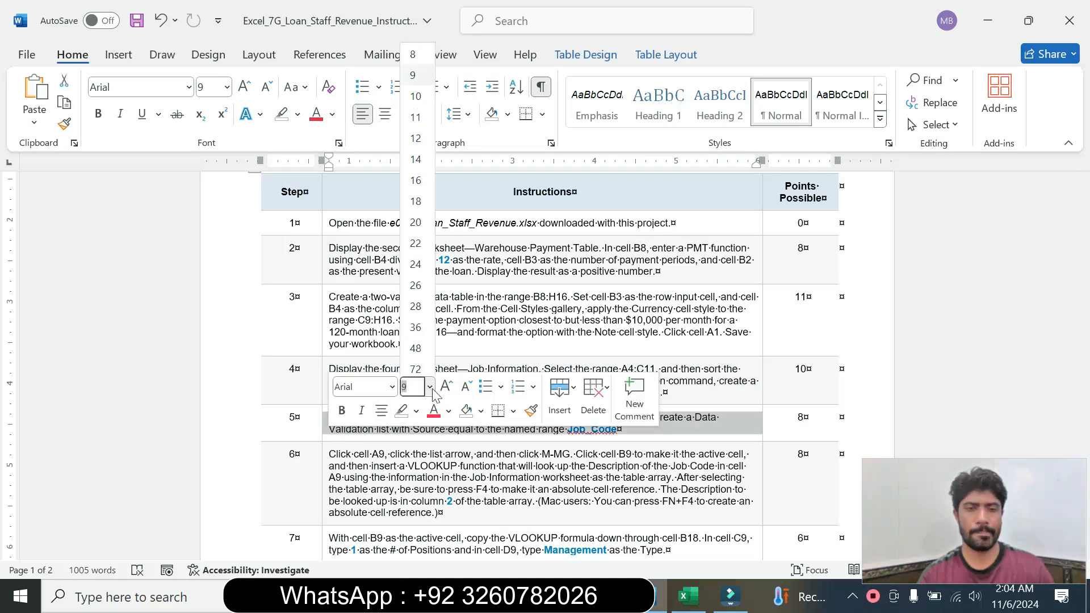
{"action": "left_click", "coordinate": [416, 197]}
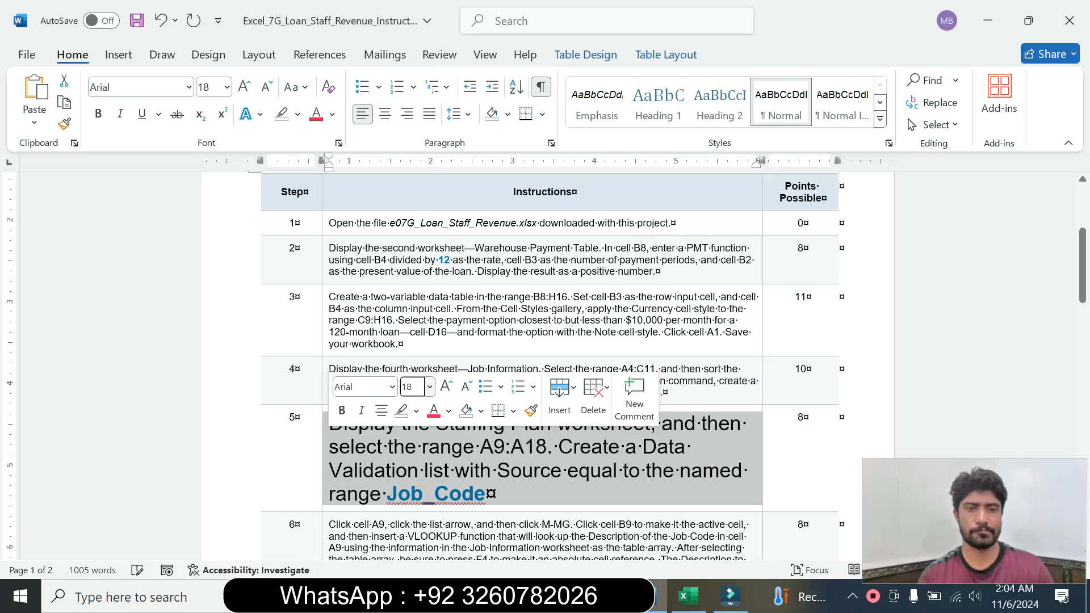
{"action": "left_click", "coordinate": [298, 114]}
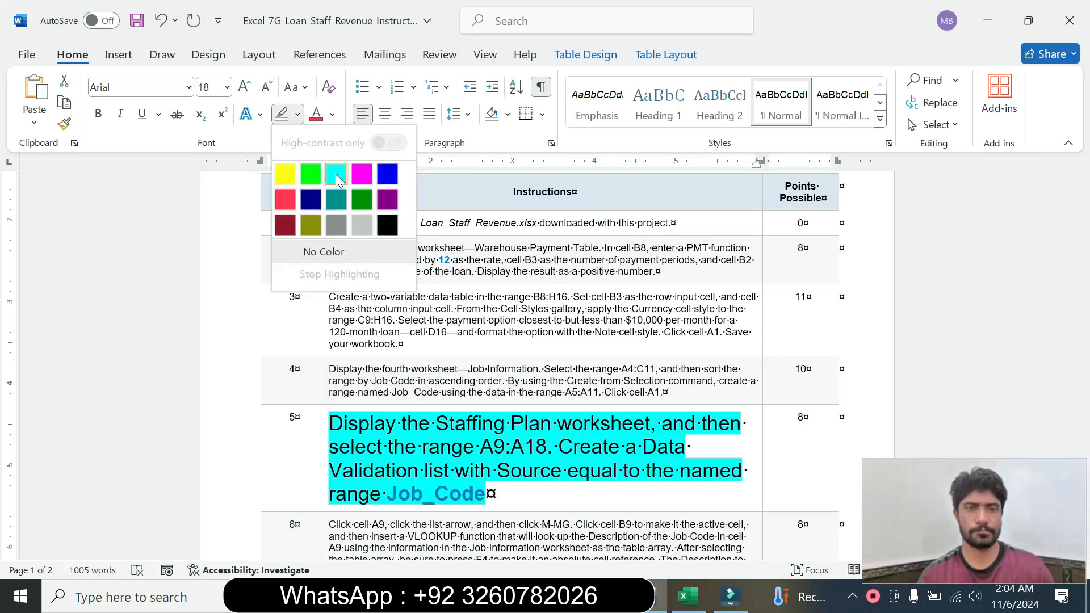
{"action": "left_click", "coordinate": [335, 168]}
{"action": "left_click_drag", "start_coordinate": [1082, 301], "coordinate": [1085, 377]}
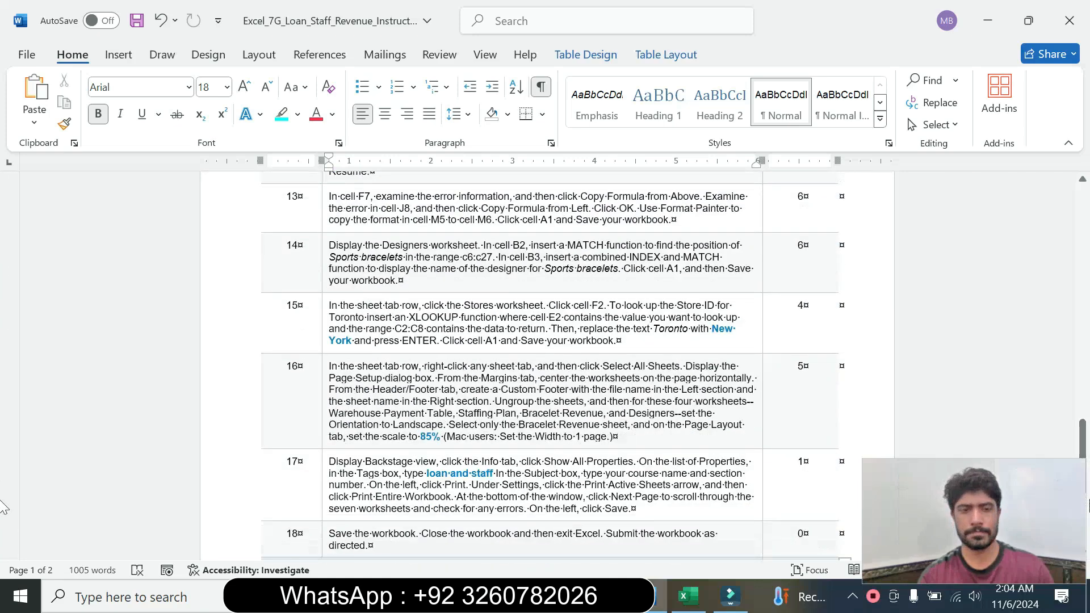
{"action": "left_click_drag", "start_coordinate": [1083, 437], "coordinate": [1043, 254]}
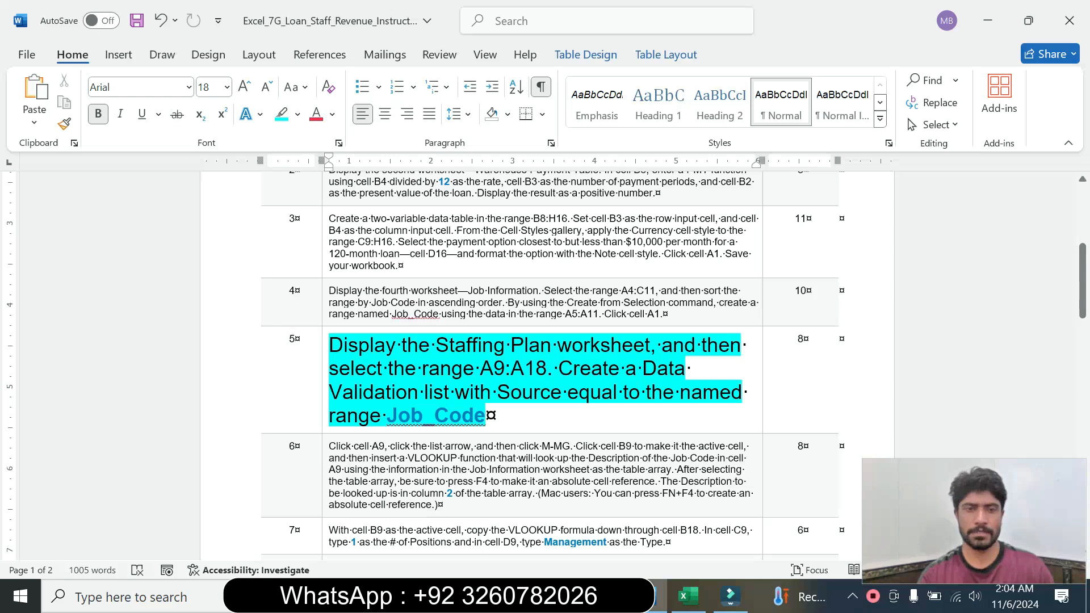
Following step 5 in Word, display the Staffing Plan sheet in Excel and select the range A9:A18
{"action": "left_click_drag", "start_coordinate": [330, 345], "coordinate": [651, 344]}
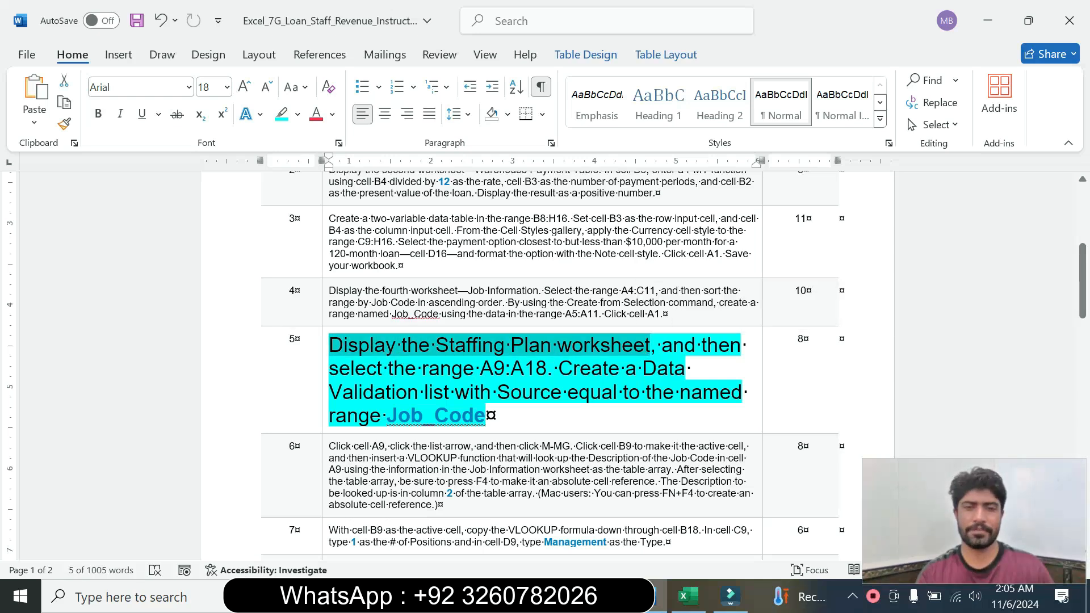
{"action": "left_click", "coordinate": [688, 596]}
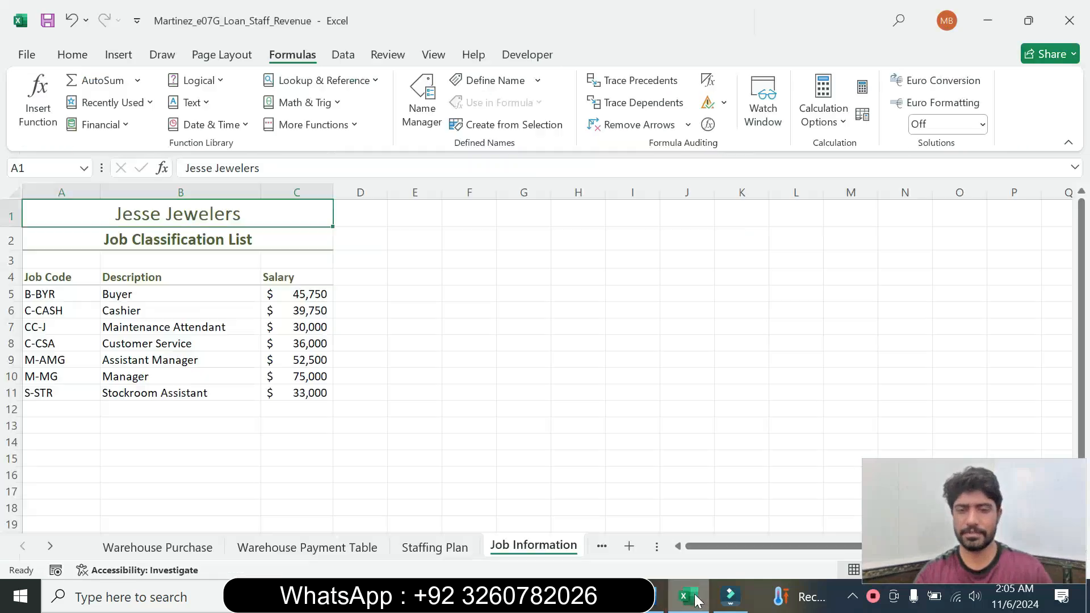
{"action": "left_click", "coordinate": [447, 554]}
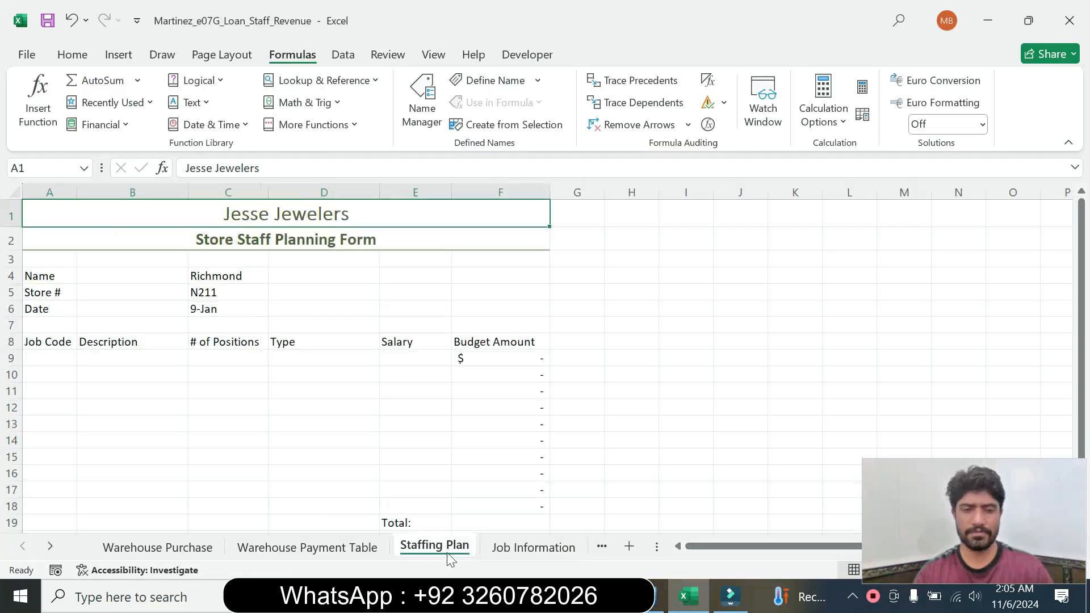
{"action": "left_click", "coordinate": [648, 596]}
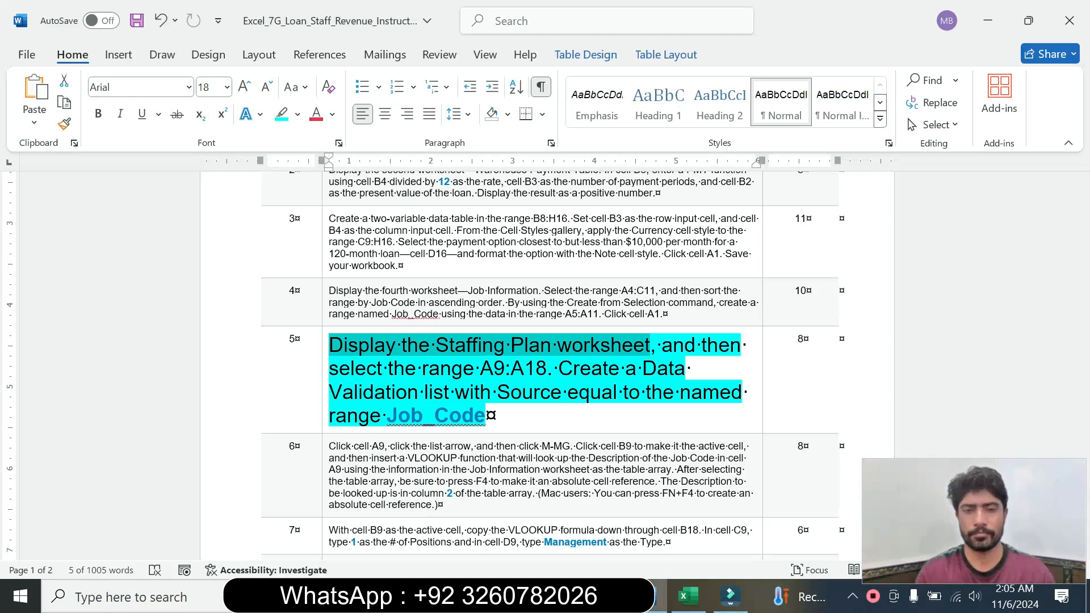
{"action": "left_click_drag", "start_coordinate": [481, 369], "coordinate": [534, 383]}
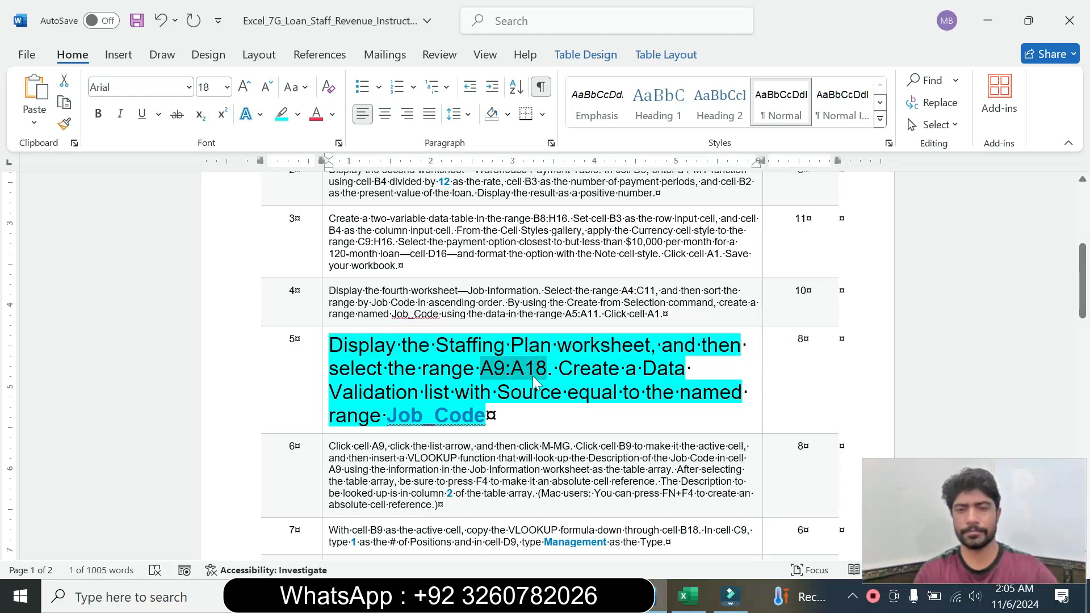
{"action": "left_click", "coordinate": [694, 609]}
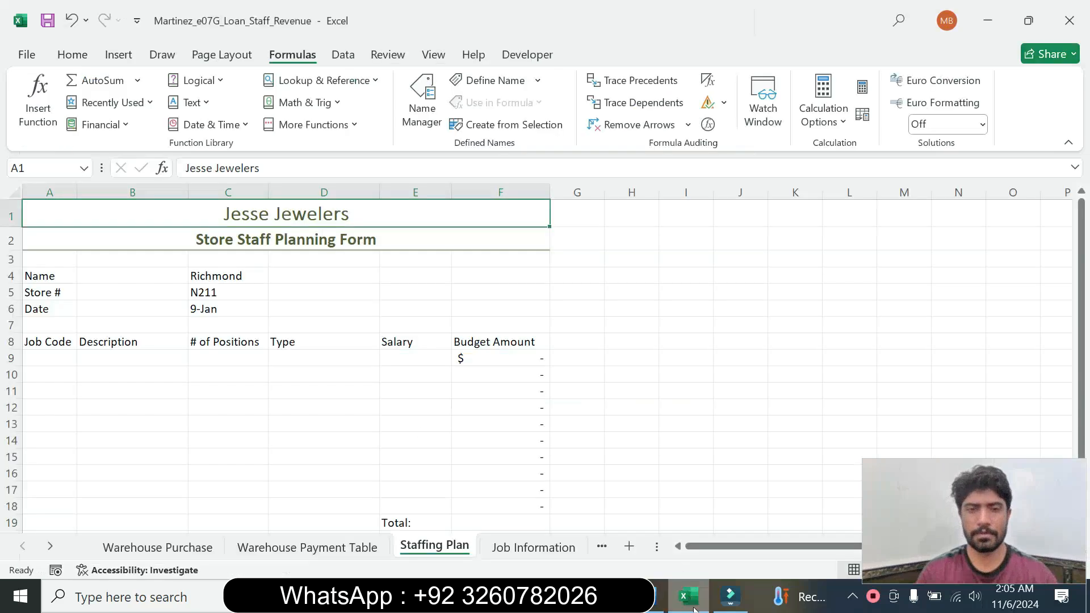
{"action": "left_click", "coordinate": [84, 168]}
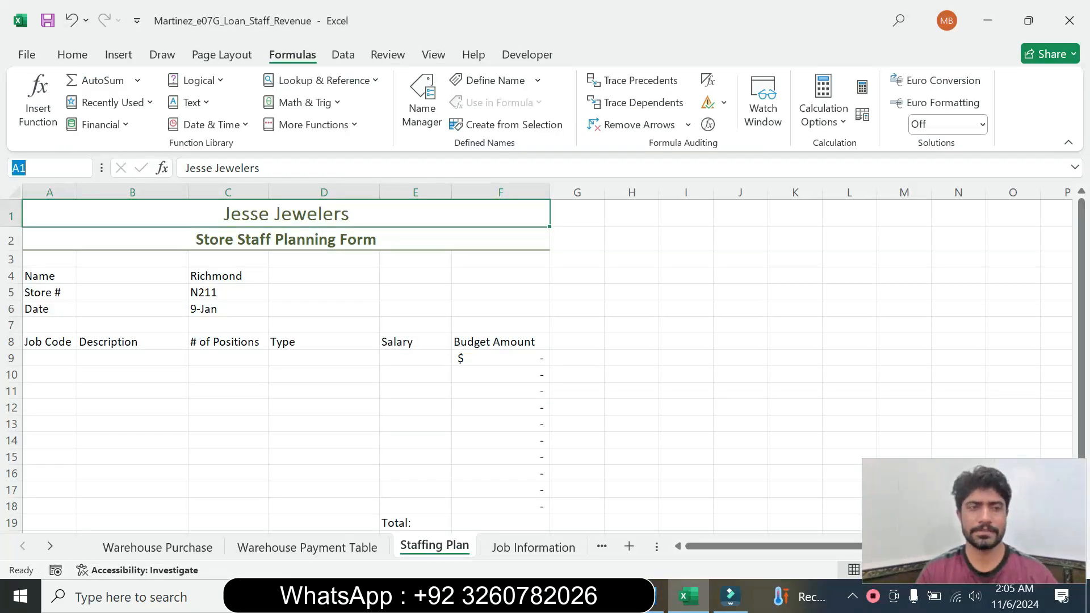
{"action": "type", "text": "A9:A18"}
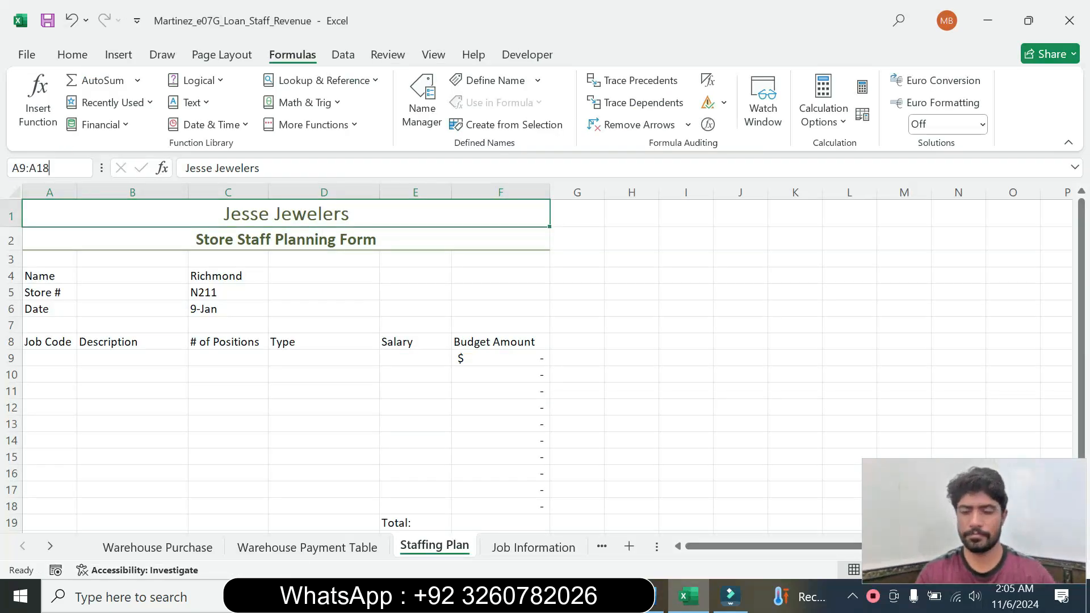
{"action": "key", "text": "Return"}
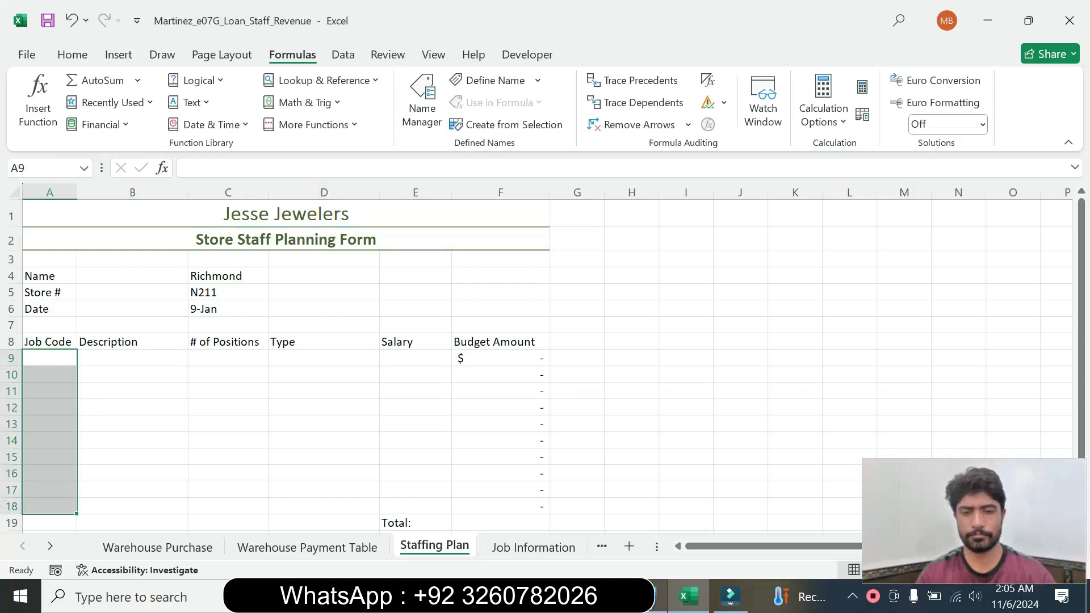
Open Data Validation for A9:A18 and allow only List values, checking the step 5 instruction in Word
{"action": "left_click", "coordinate": [658, 596]}
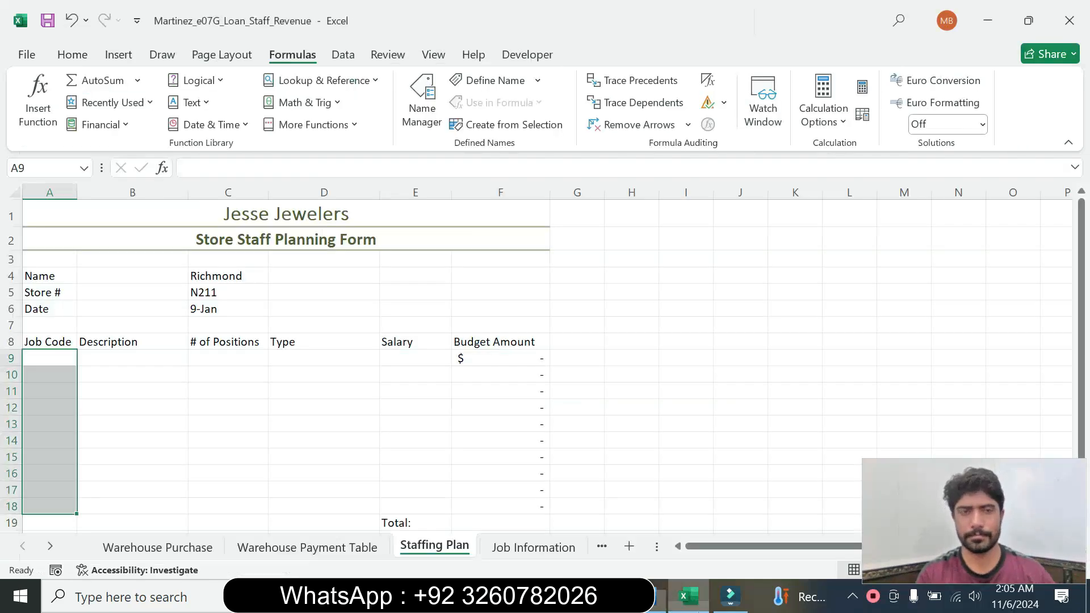
{"action": "left_click", "coordinate": [689, 596]}
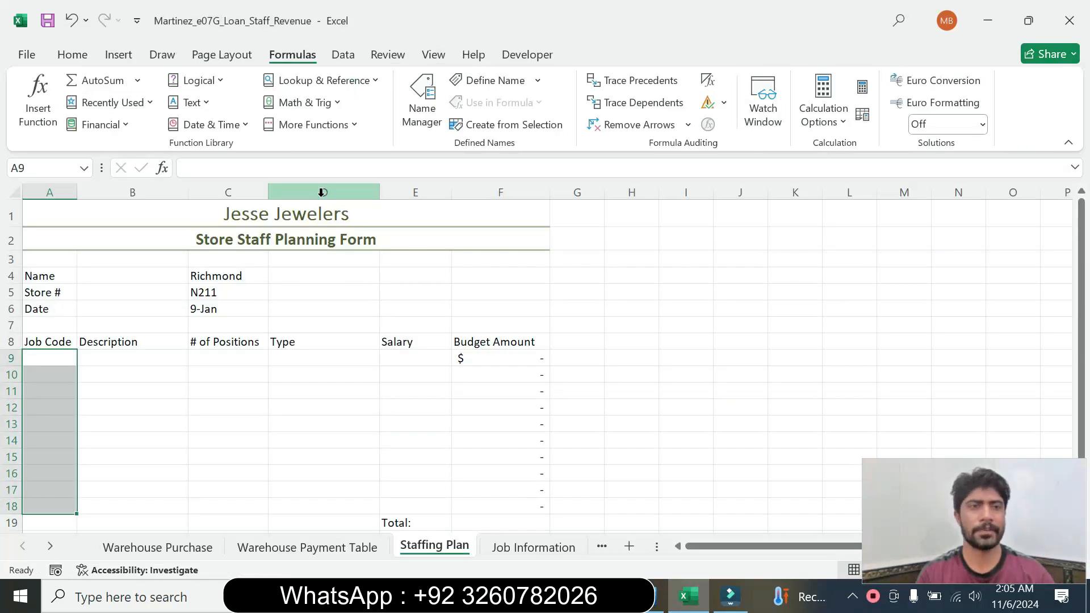
{"action": "left_click", "coordinate": [344, 57]}
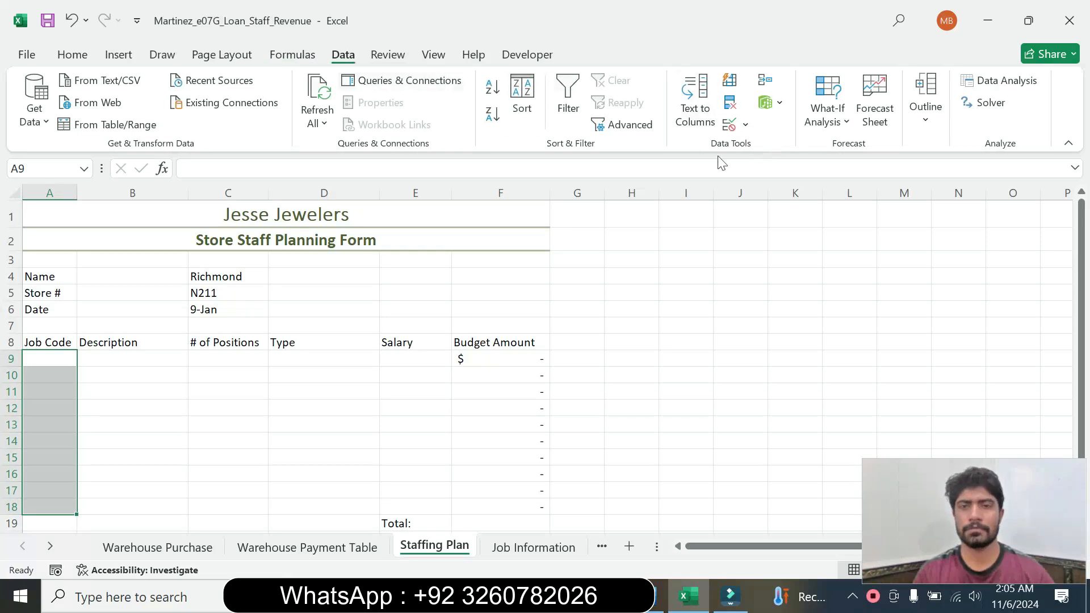
{"action": "left_click", "coordinate": [745, 128]}
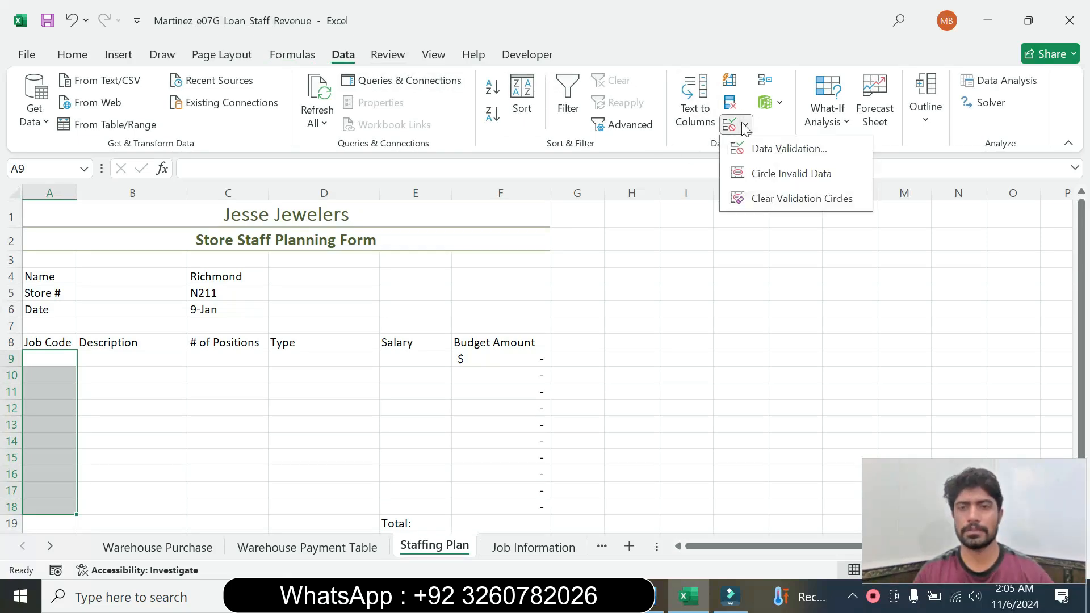
{"action": "left_click", "coordinate": [767, 149]}
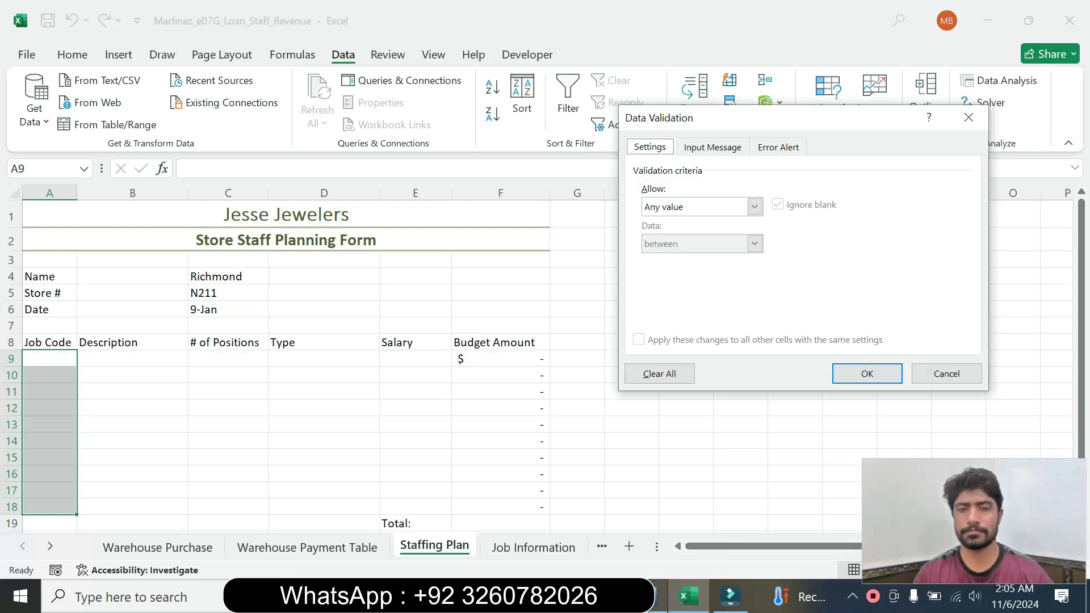
{"action": "left_click", "coordinate": [661, 596]}
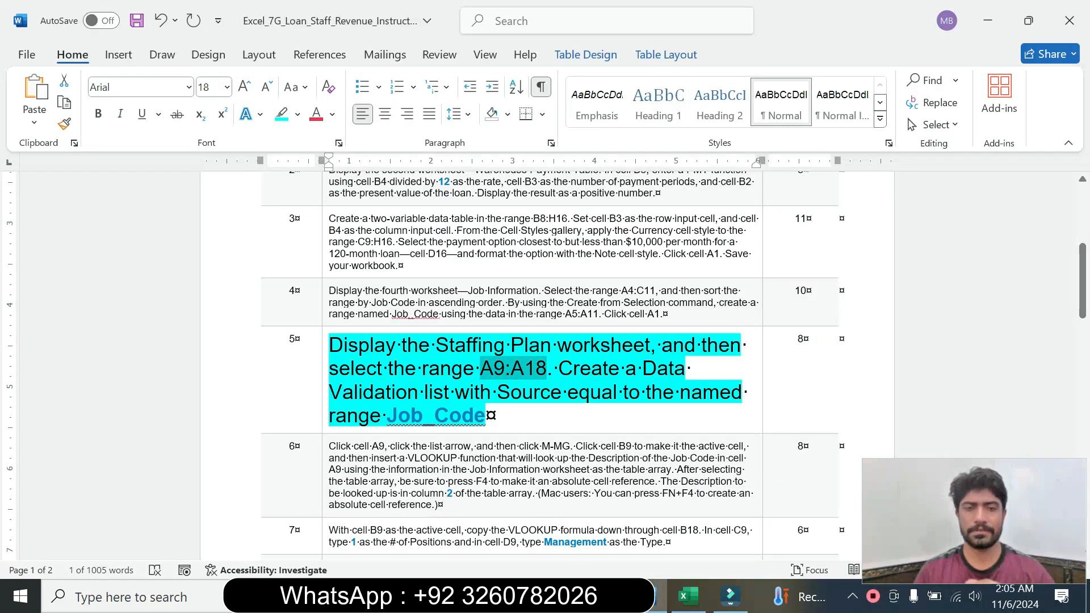
{"action": "left_click", "coordinate": [687, 596]}
{"action": "left_click", "coordinate": [755, 208]}
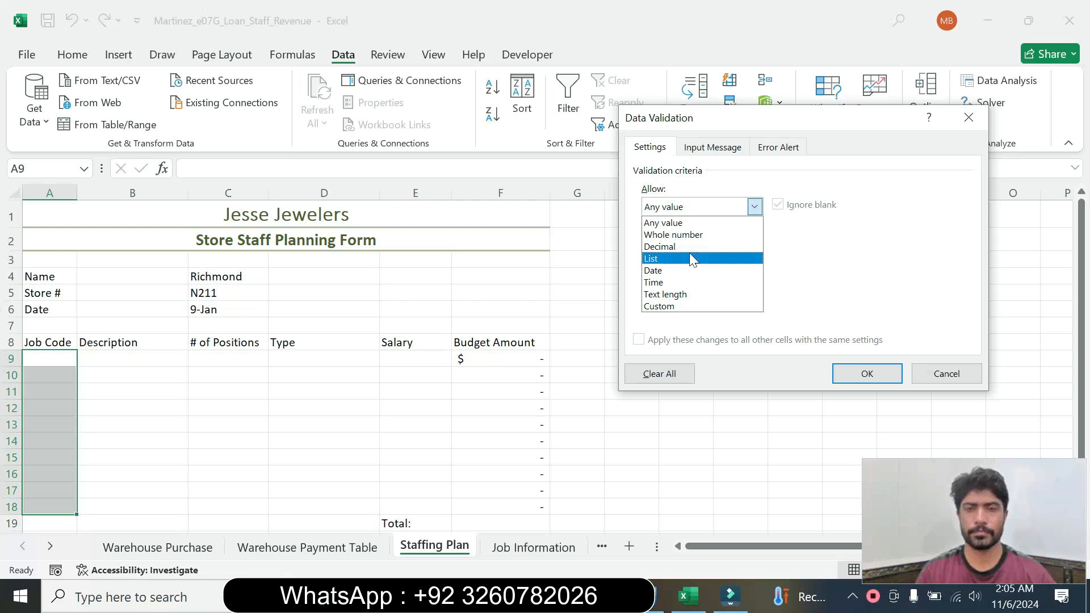
{"action": "left_click", "coordinate": [689, 253]}
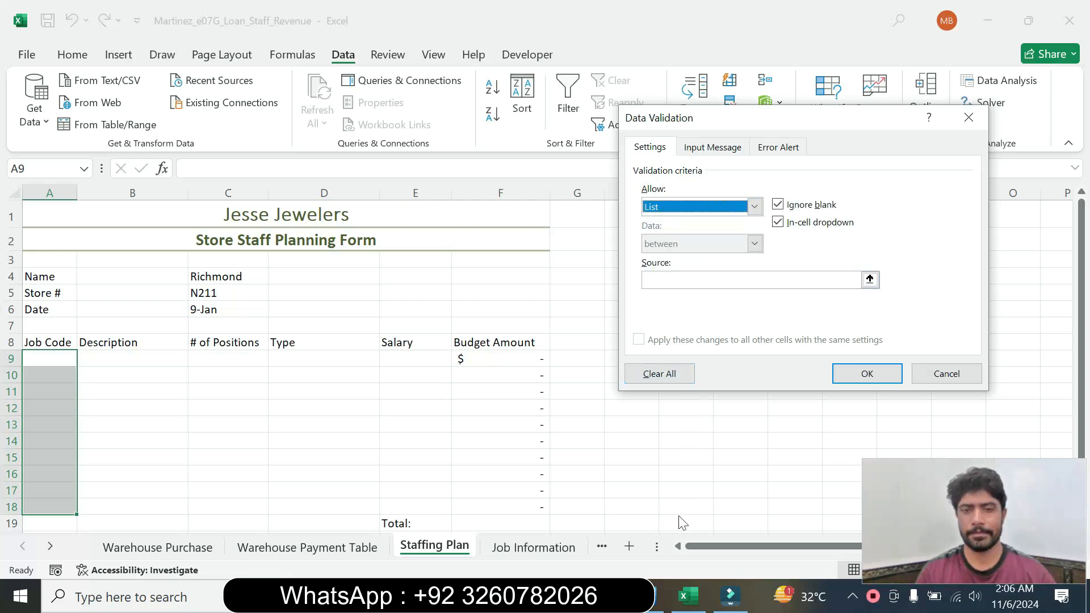
Try to apply =Job_Code as the validation list's source, copying the range name from step 5 in Word
{"action": "key", "text": "alt+Tab"}
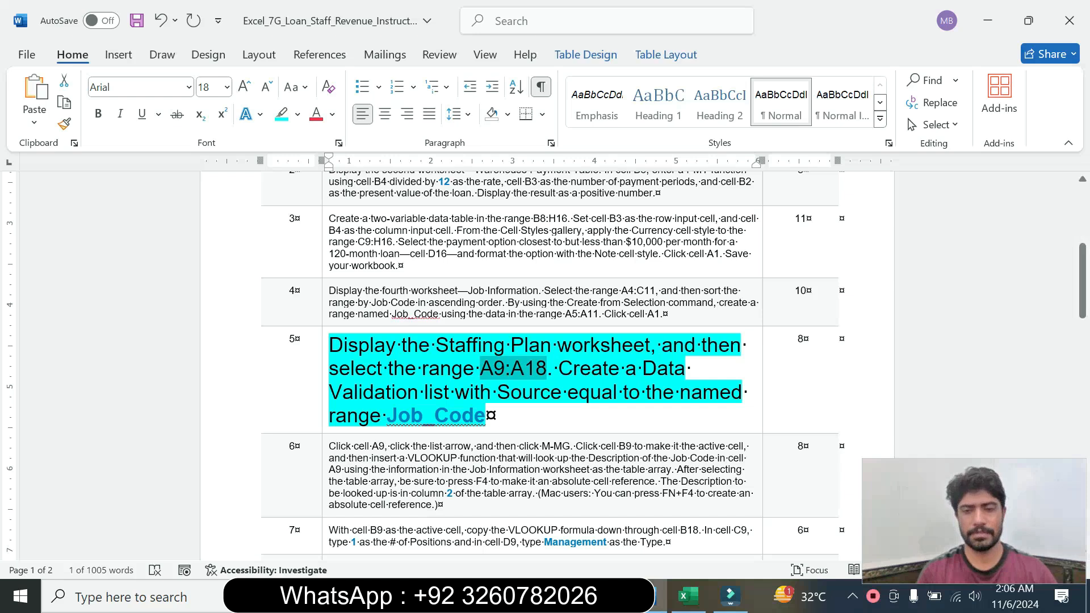
{"action": "left_click", "coordinate": [687, 597]}
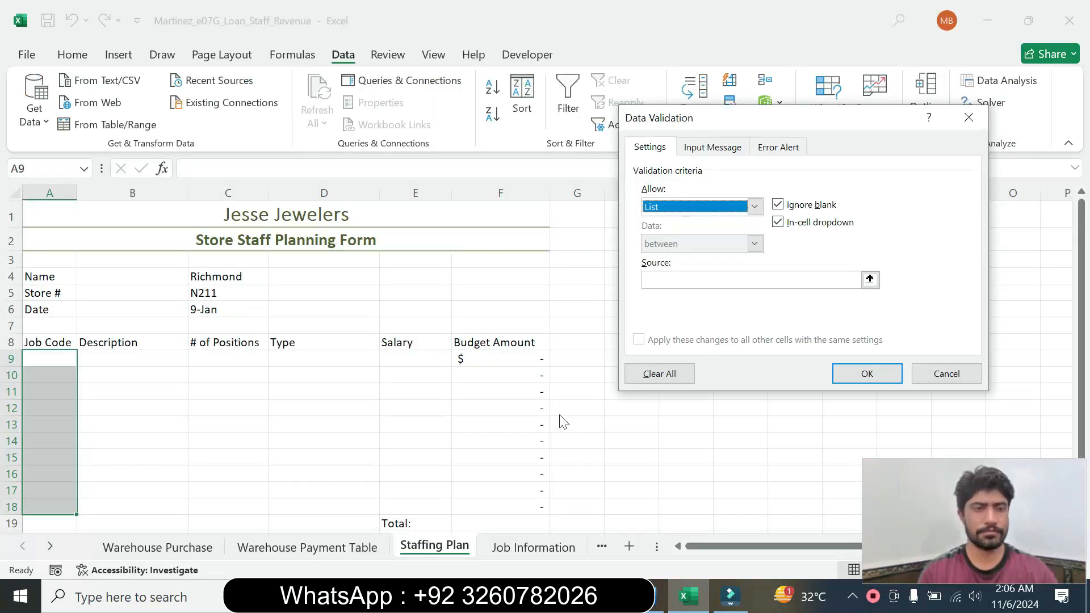
{"action": "left_click", "coordinate": [690, 279]}
{"action": "type", "text": "="}
{"action": "left_click", "coordinate": [658, 596]}
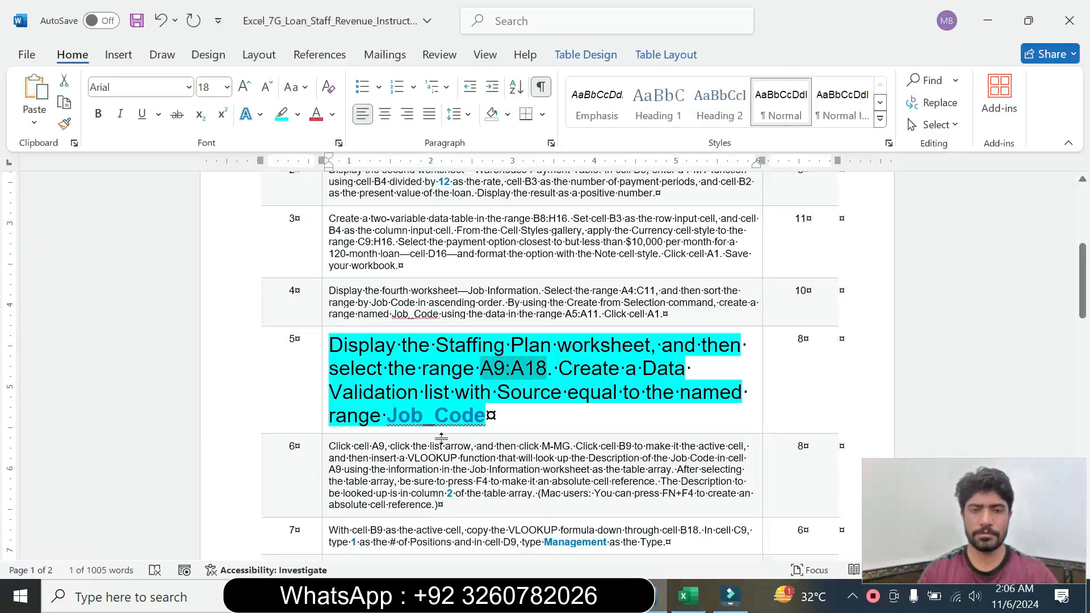
{"action": "double_click", "coordinate": [469, 418]}
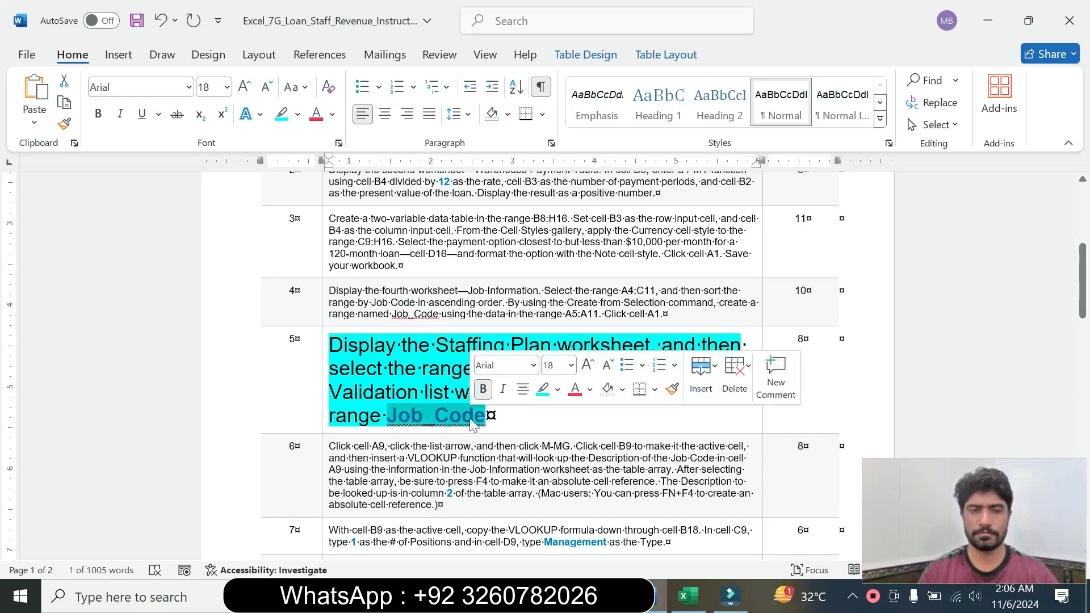
{"action": "key", "text": "ctrl+c"}
{"action": "left_click", "coordinate": [688, 596]}
{"action": "key", "text": "ctrl+v"}
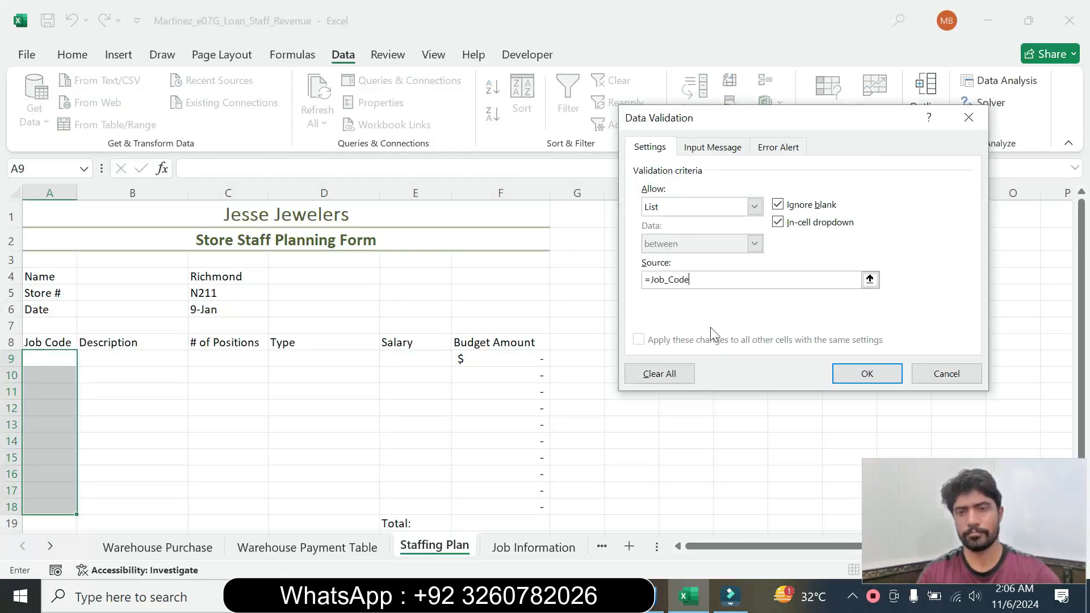
{"action": "left_click", "coordinate": [859, 376]}
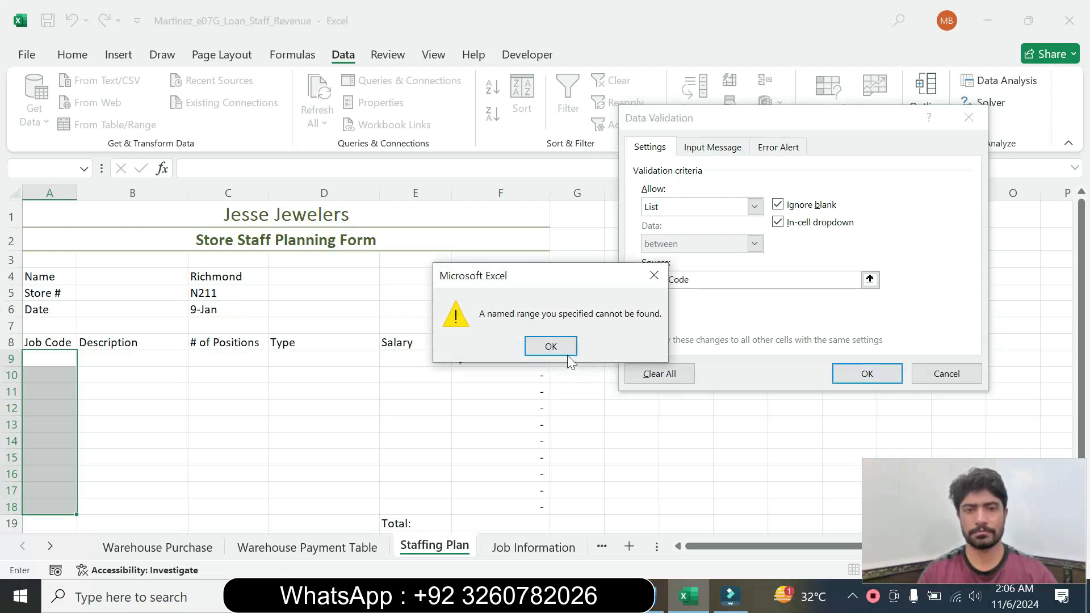
{"action": "left_click", "coordinate": [554, 348]}
Replace the validation list's source with the range =$A$9:$A$18 and apply the rule
{"action": "left_click", "coordinate": [689, 280]}
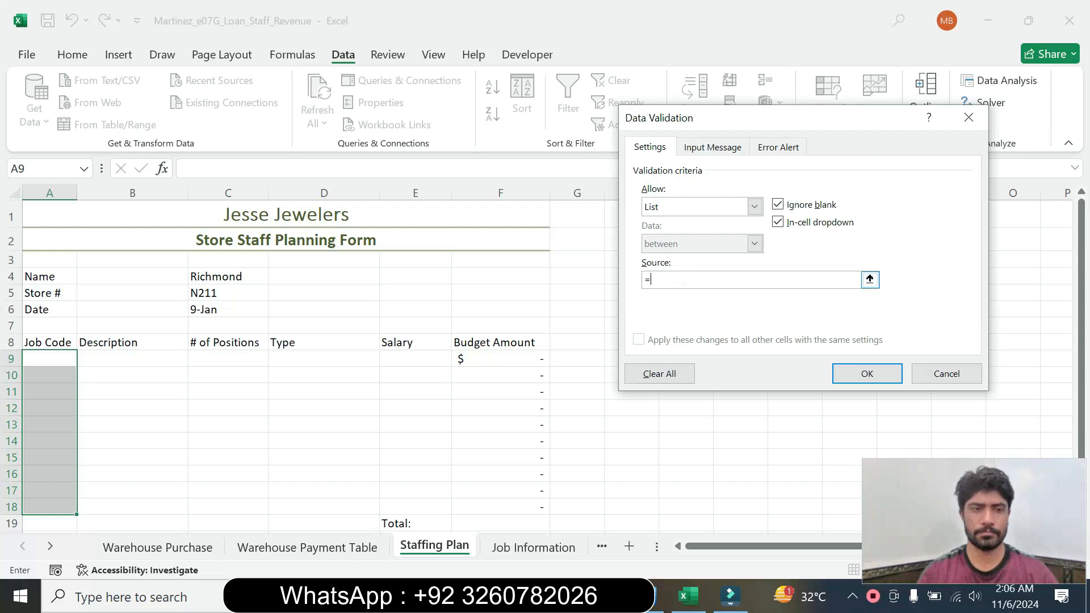
{"action": "left_click_drag", "start_coordinate": [56, 356], "coordinate": [61, 521]}
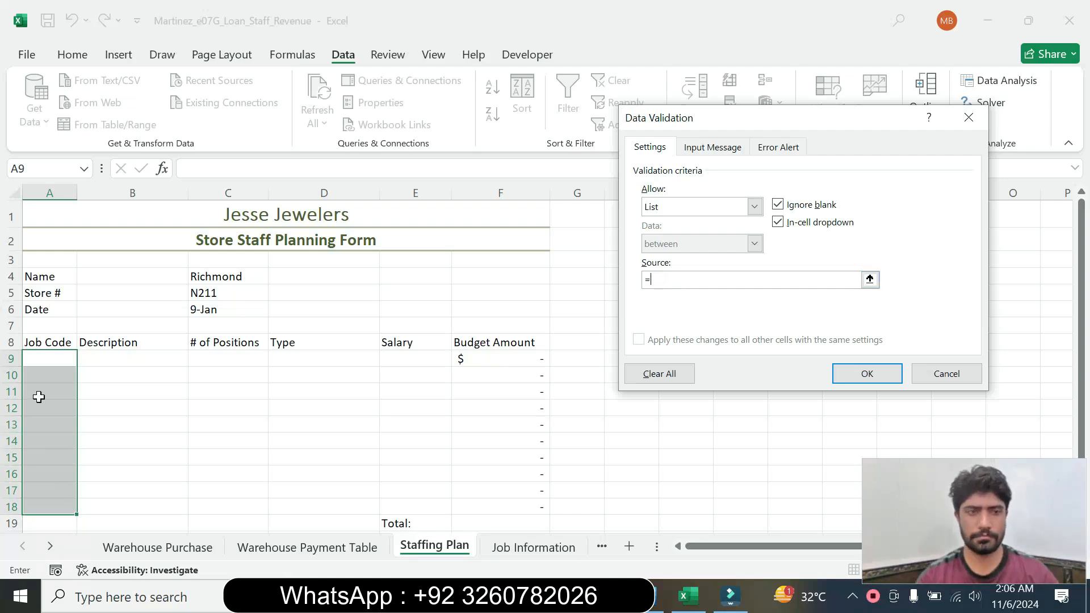
{"action": "left_click_drag", "start_coordinate": [36, 358], "coordinate": [52, 506]}
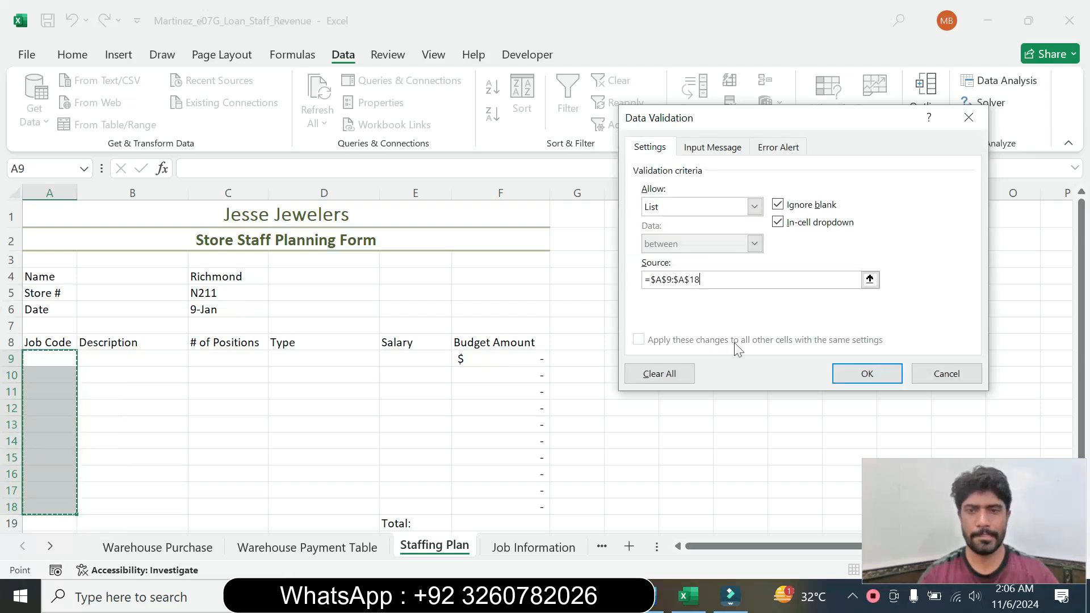
{"action": "left_click", "coordinate": [867, 373]}
Recheck step 5 in Word and inspect the validation dropdown of cell A9 on the Staffing Plan sheet
{"action": "key", "text": "alt+Tab"}
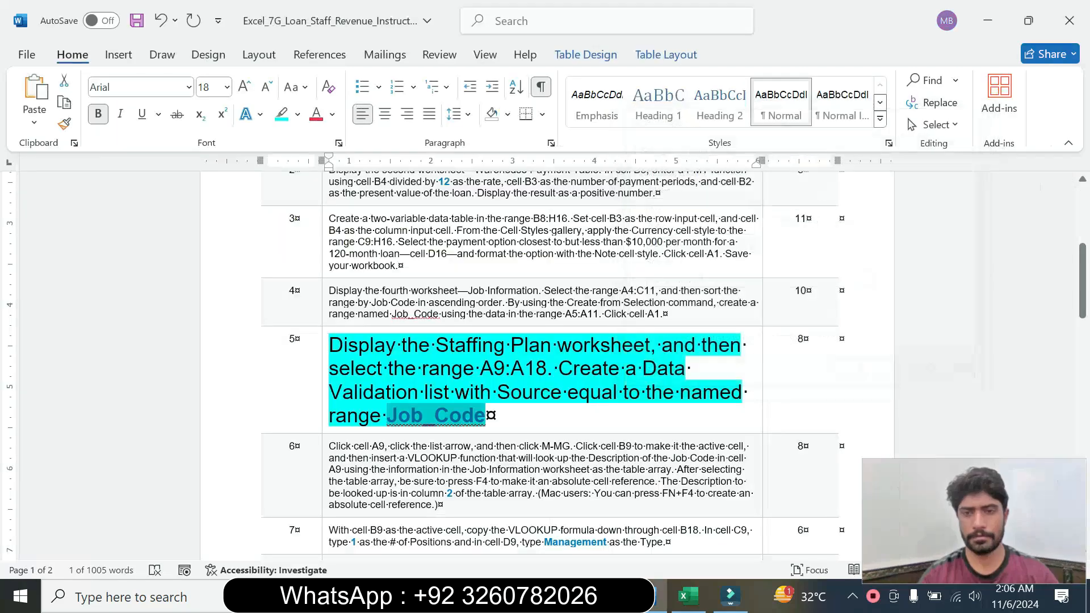
{"action": "left_click", "coordinate": [689, 596]}
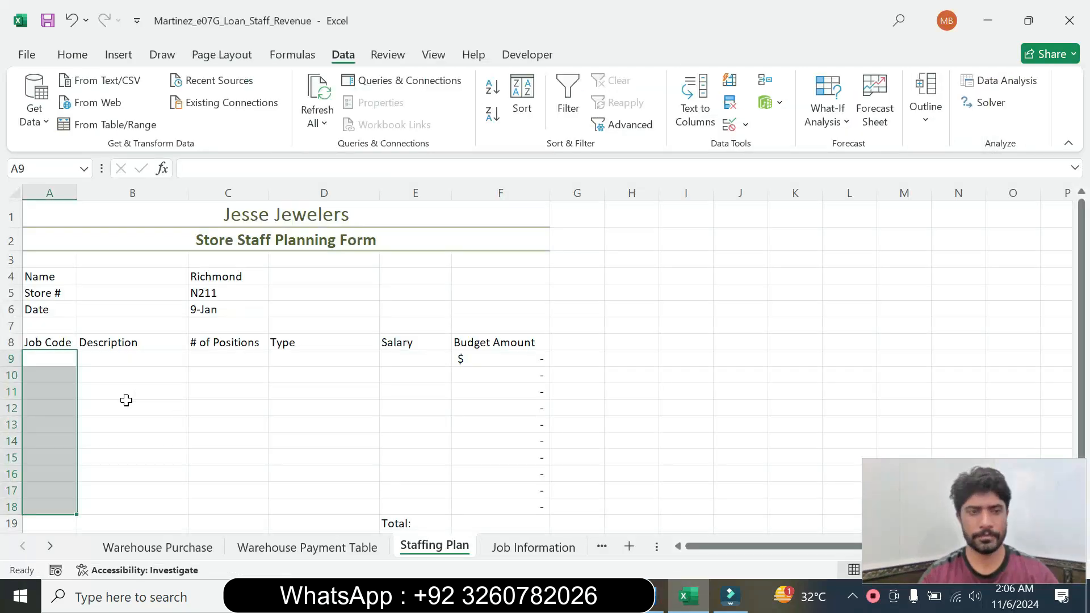
{"action": "left_click", "coordinate": [60, 359]}
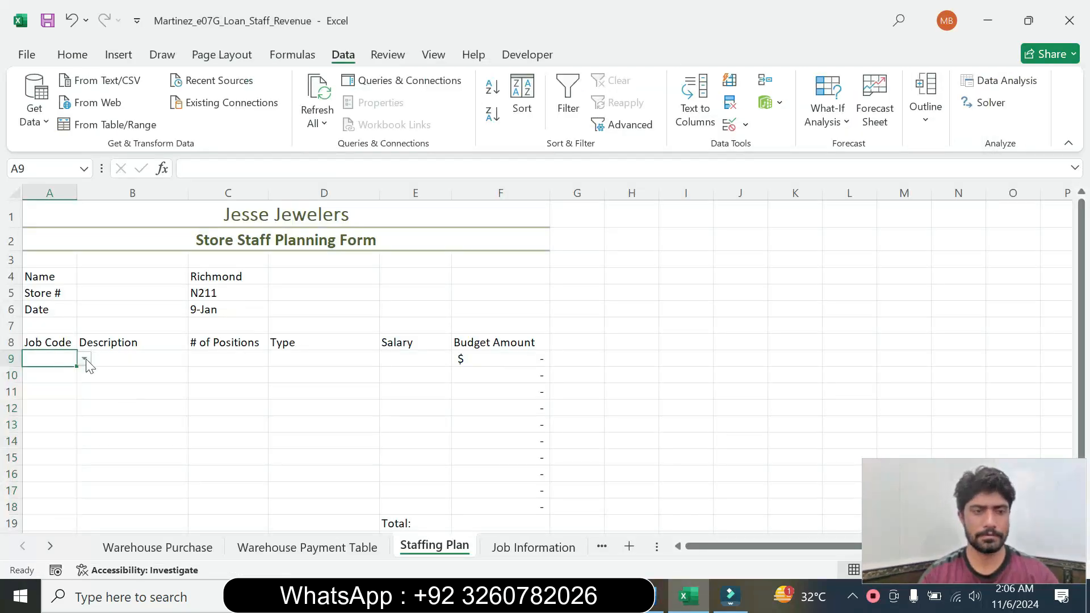
{"action": "left_click", "coordinate": [85, 359]}
{"action": "left_click", "coordinate": [63, 390]}
{"action": "left_click", "coordinate": [63, 393]}
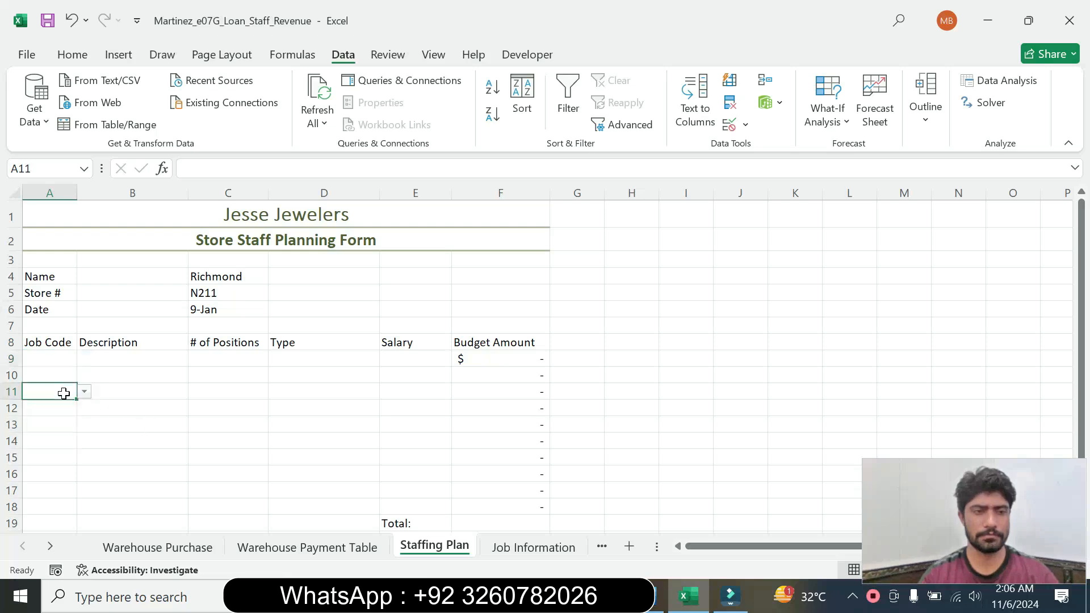
Switch to Word, set the step 5 instruction text to size 9 and remove its highlight color
{"action": "left_click", "coordinate": [661, 596]}
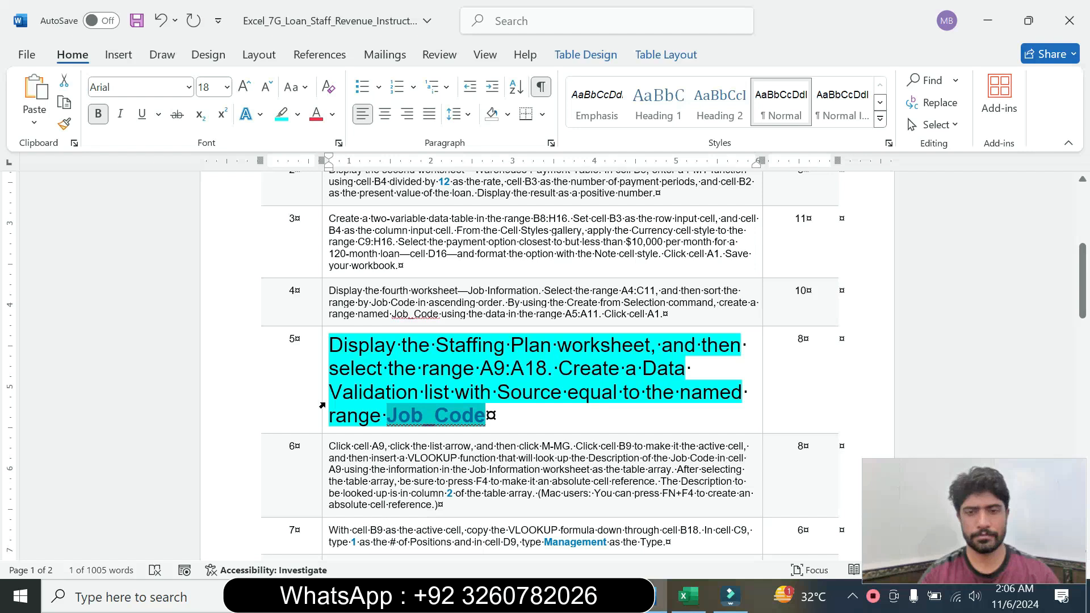
{"action": "left_click", "coordinate": [322, 404]}
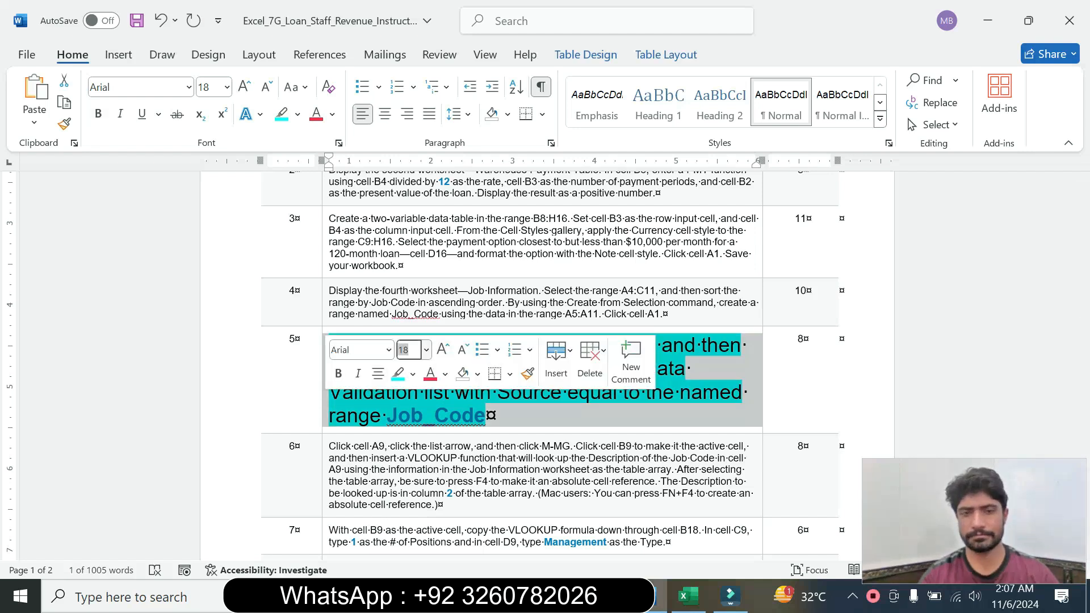
{"action": "left_click", "coordinate": [427, 350]}
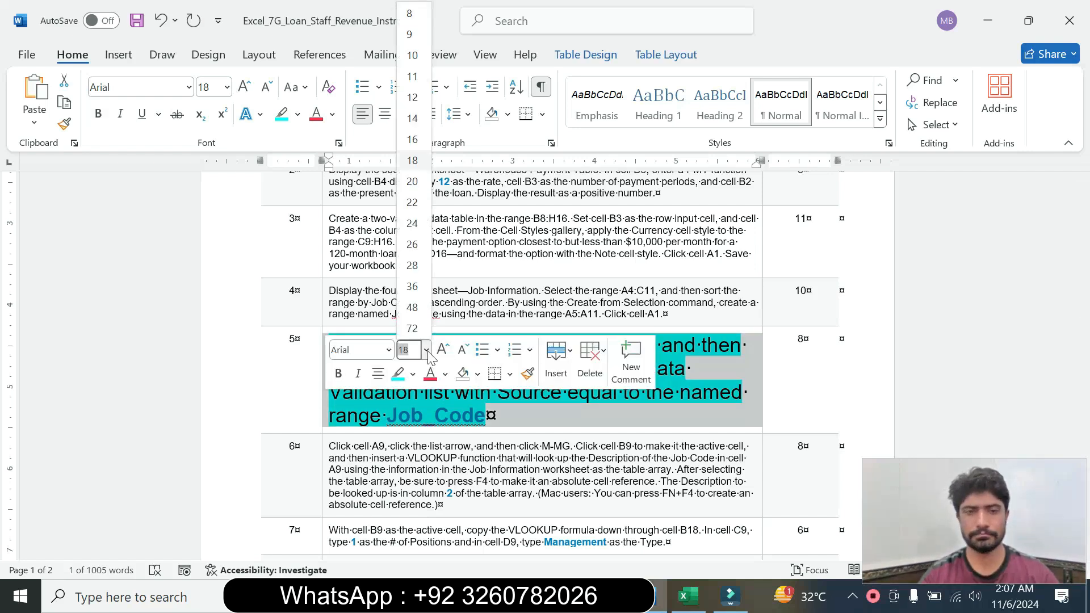
{"action": "left_click", "coordinate": [412, 35]}
{"action": "left_click", "coordinate": [297, 114]}
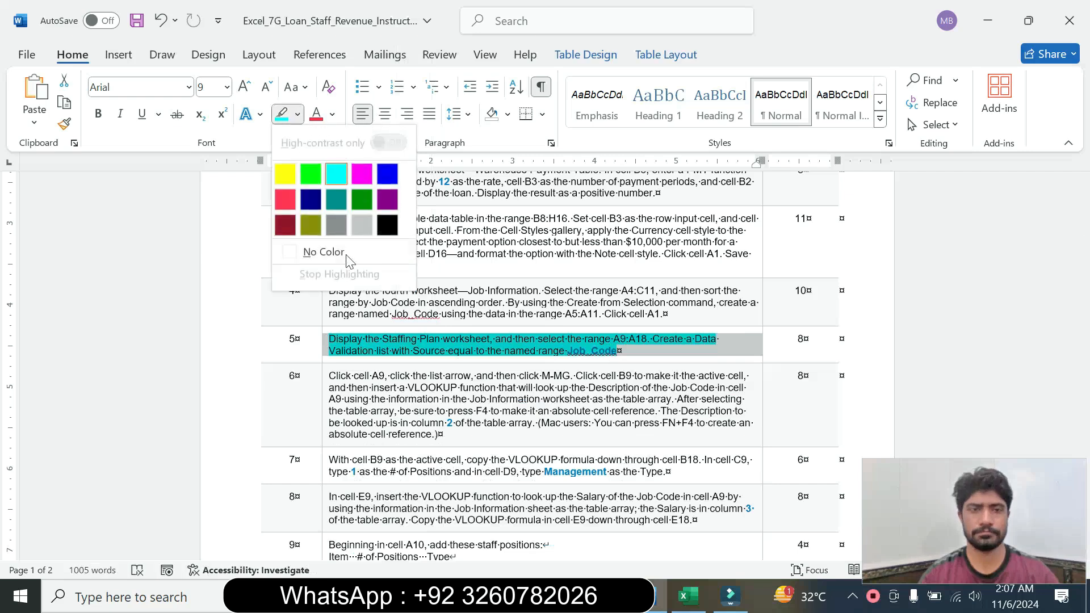
{"action": "left_click", "coordinate": [348, 254]}
{"action": "left_click", "coordinate": [617, 351]}
Review the beginning of the Word instructions and display the Warehouse Payment Table sheet in Excel
{"action": "left_click_drag", "start_coordinate": [1083, 284], "coordinate": [1066, 207]}
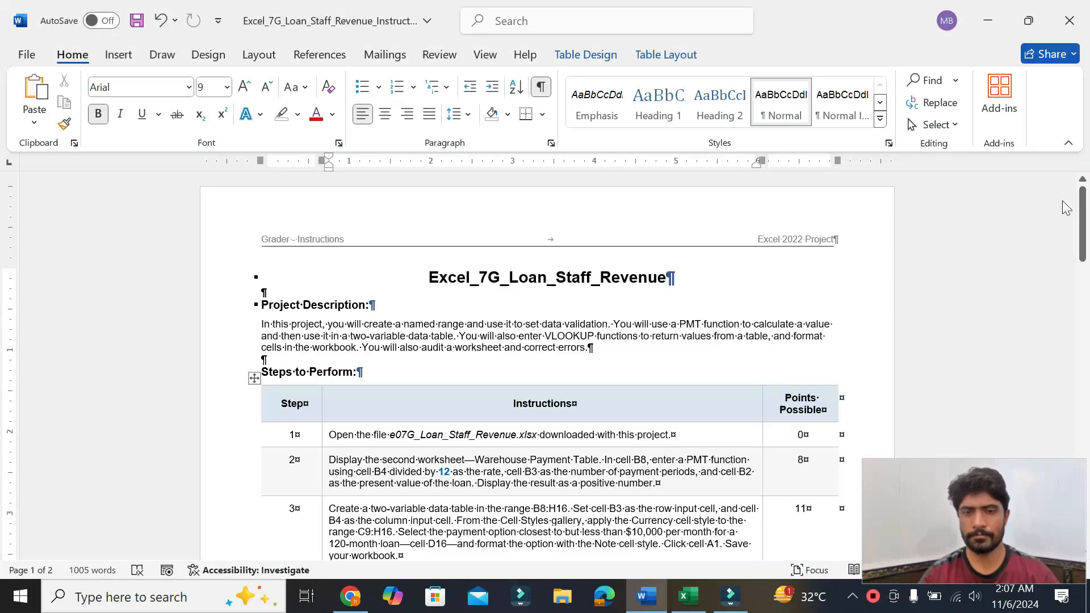
{"action": "left_click", "coordinate": [688, 596]}
{"action": "left_click", "coordinate": [336, 424]}
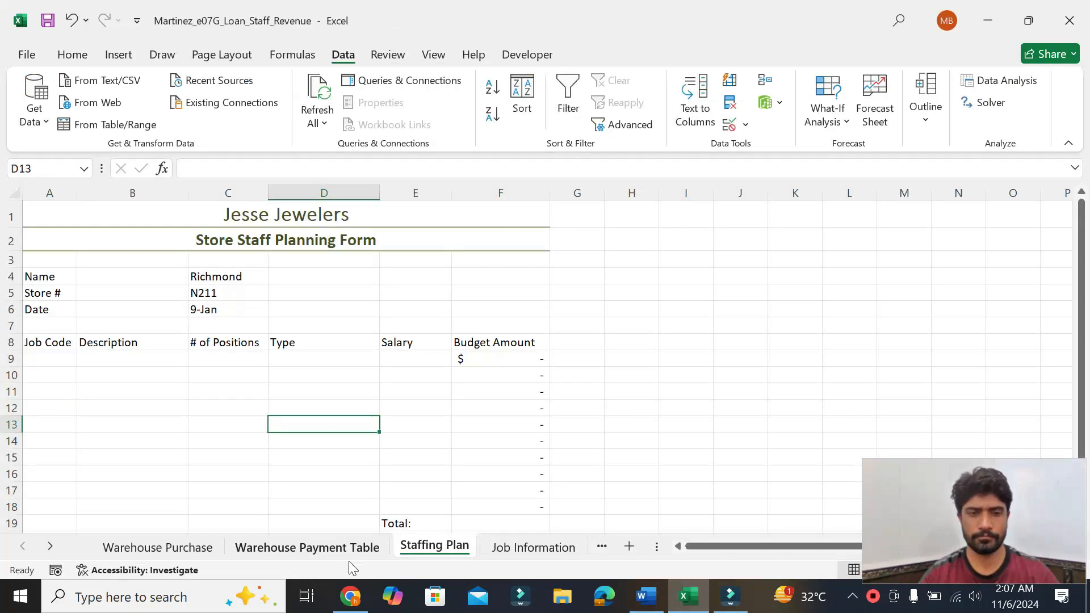
{"action": "left_click", "coordinate": [329, 548]}
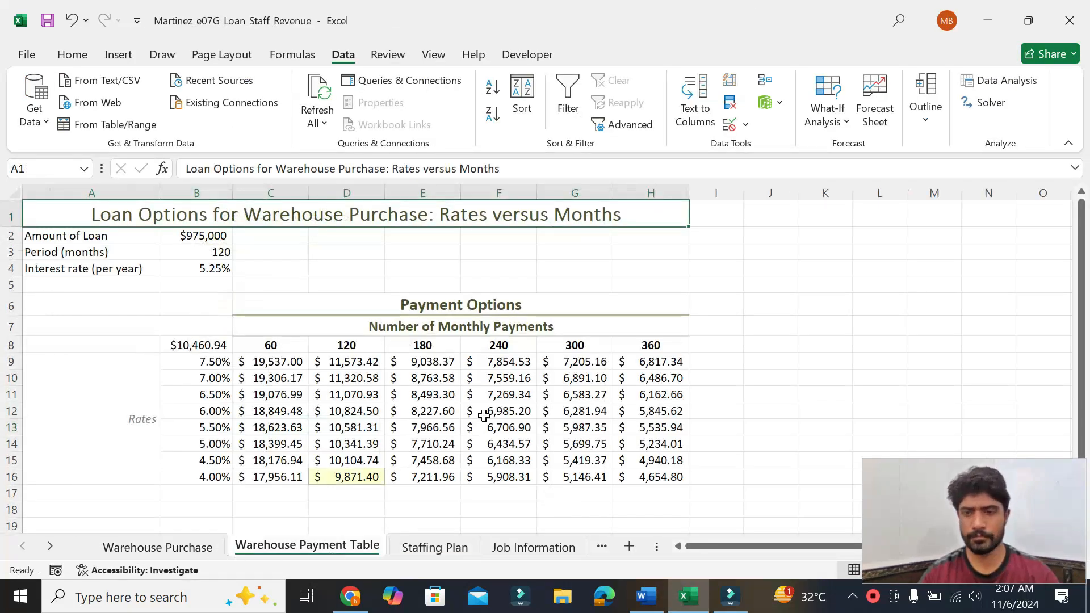